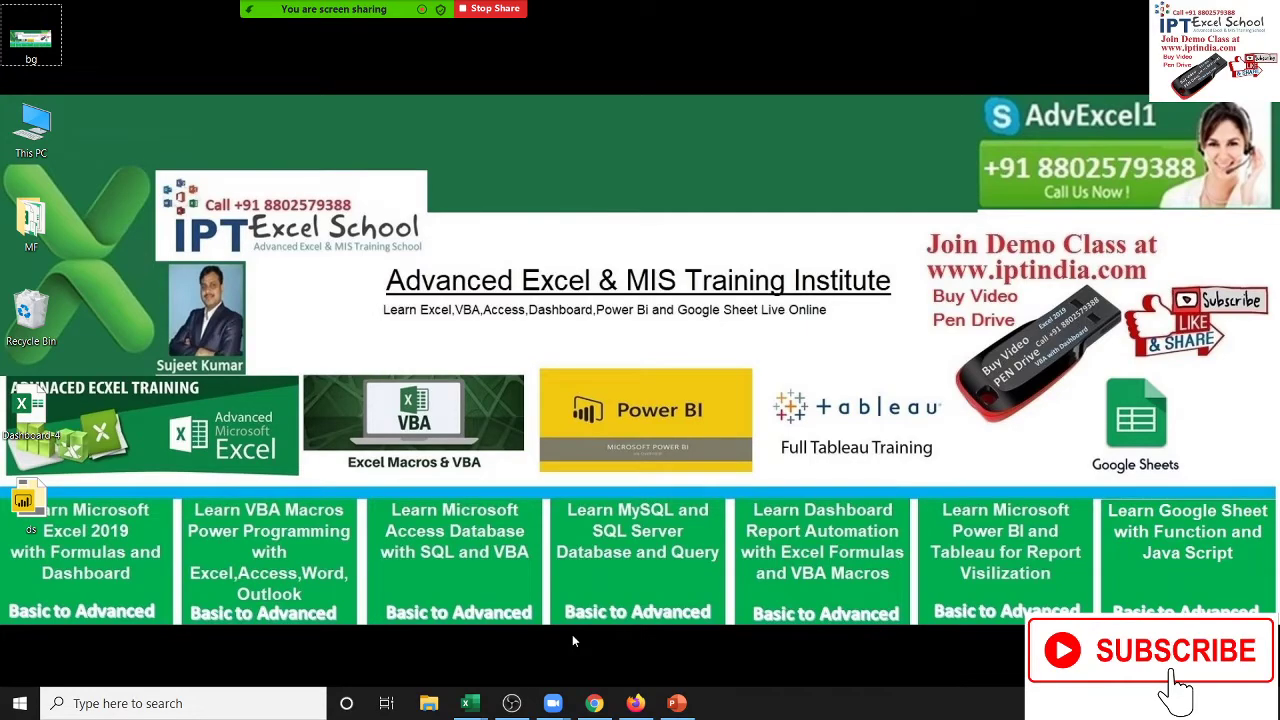
# Step: Restore the PowerPoint window showing the 30-slide 'RTW SITE LEAD TEAM ORIENTATION' deck
pyautogui.click(676, 704)
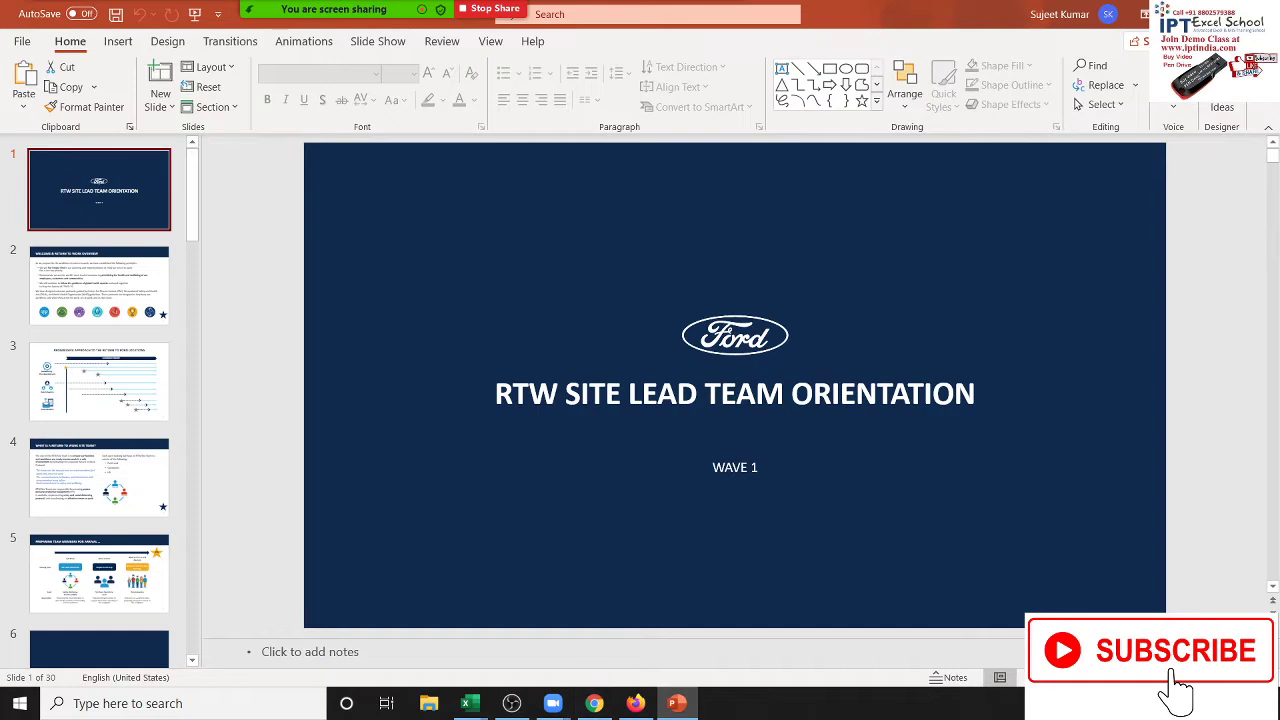
pyautogui.moveTo(380, 52)
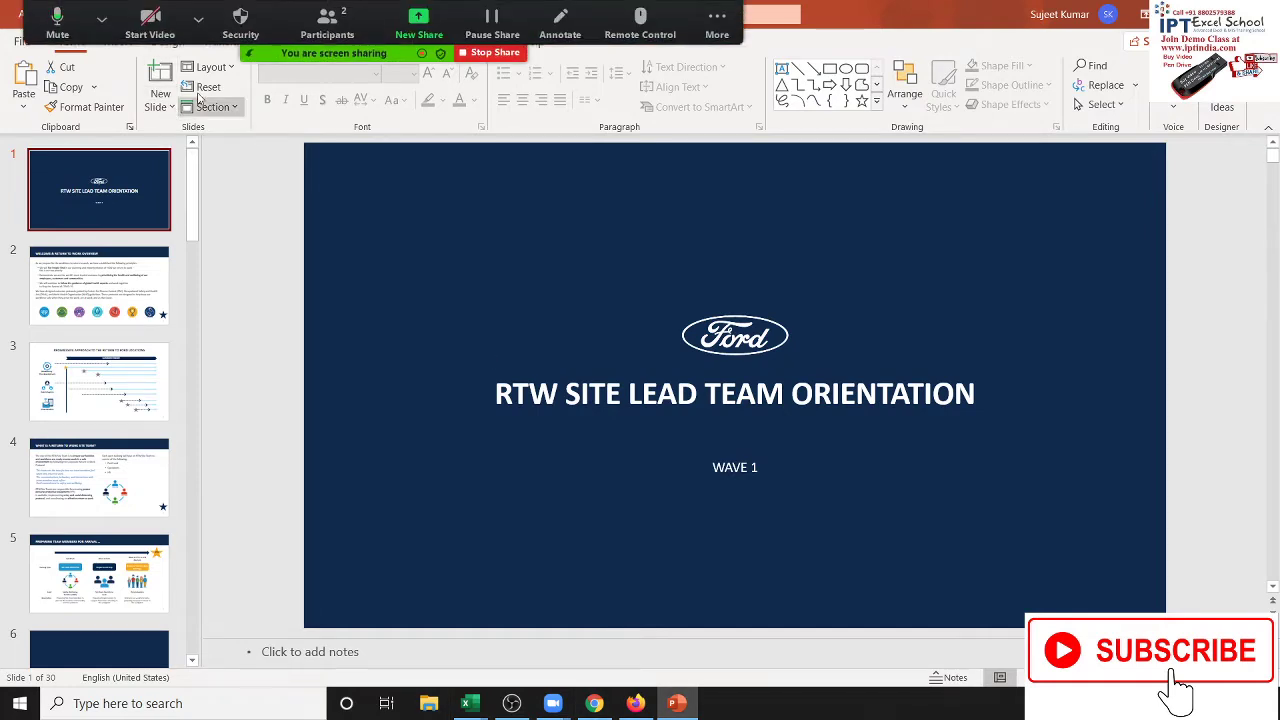
# Step: Show the Transitions tab and return to the Ford title slide, which has no transition yet
pyautogui.click(228, 48)
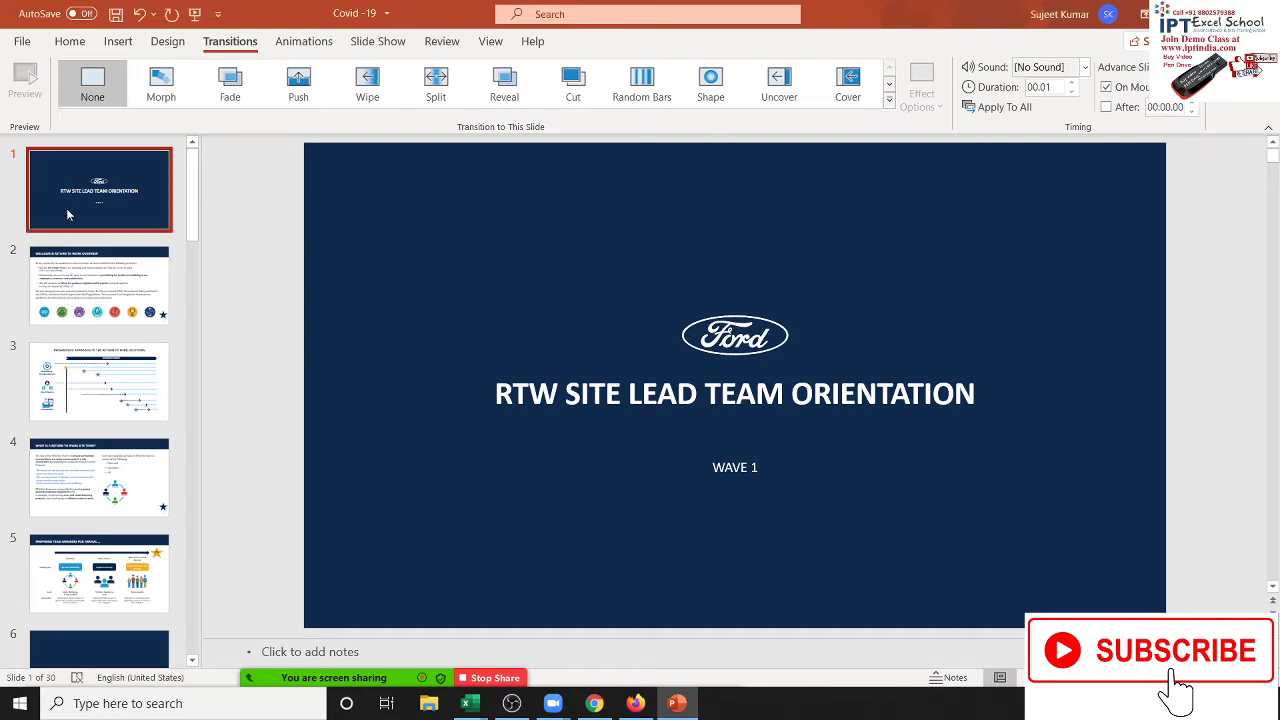
pyautogui.click(85, 296)
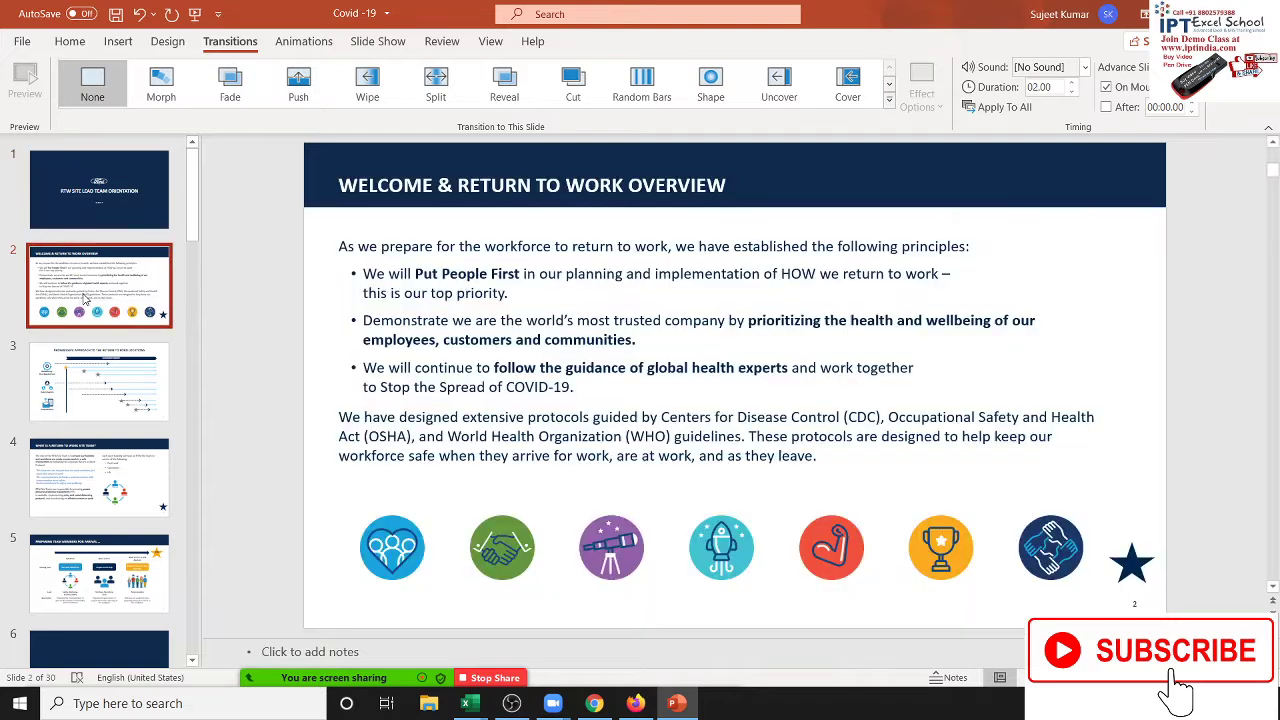
pyautogui.click(60, 200)
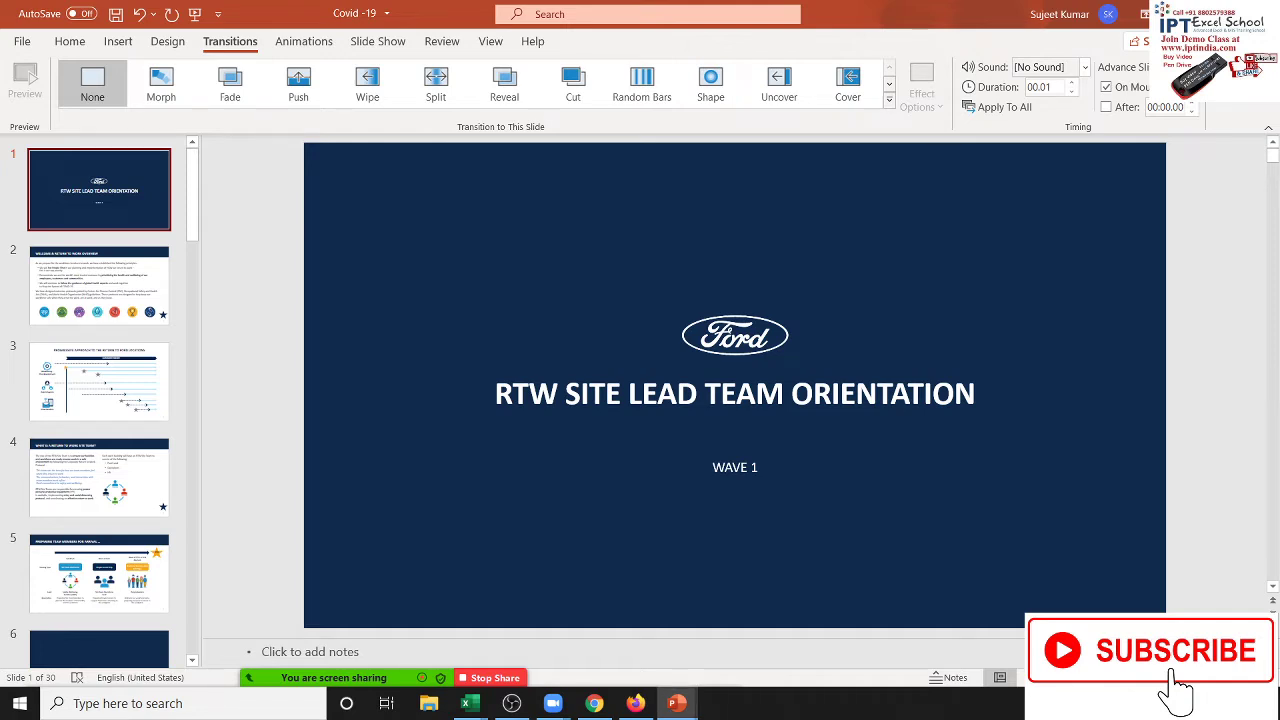
pyautogui.press('F5')
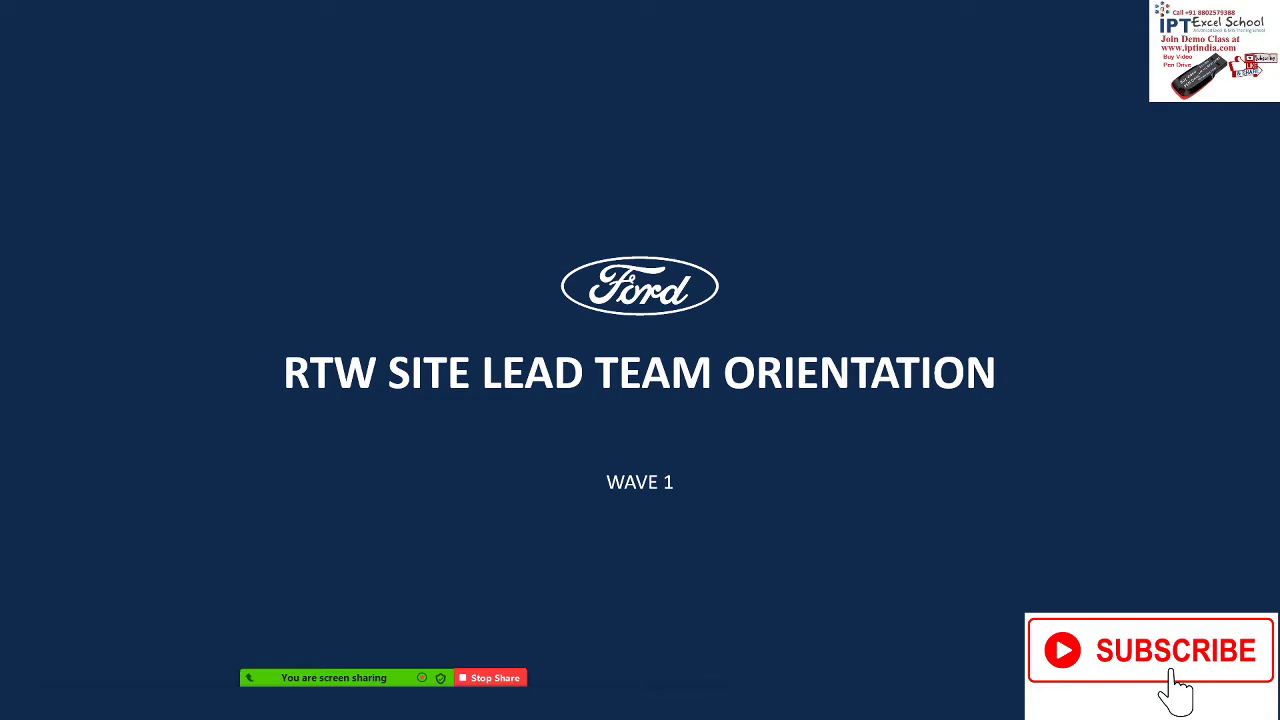
pyautogui.press('Right')
pyautogui.press('Right')
pyautogui.press('Right')
pyautogui.press('Right')
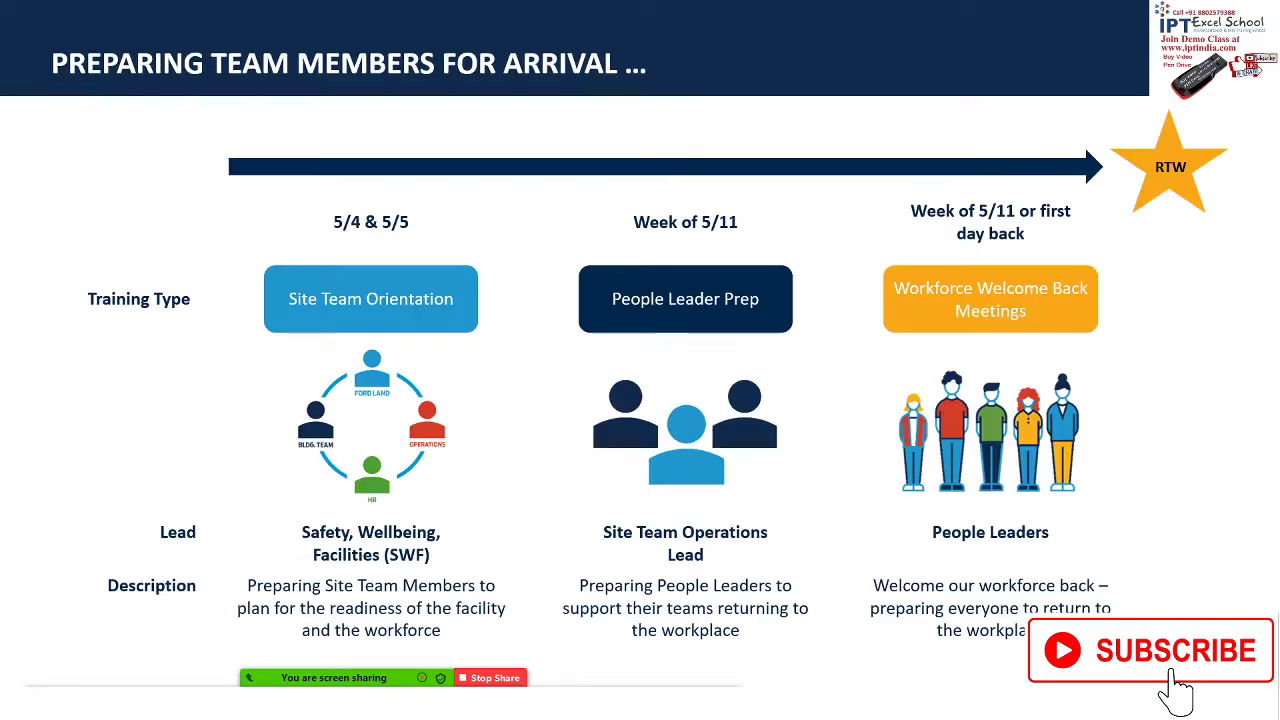
pyautogui.press('Right')
pyautogui.press('Right')
pyautogui.press('Right')
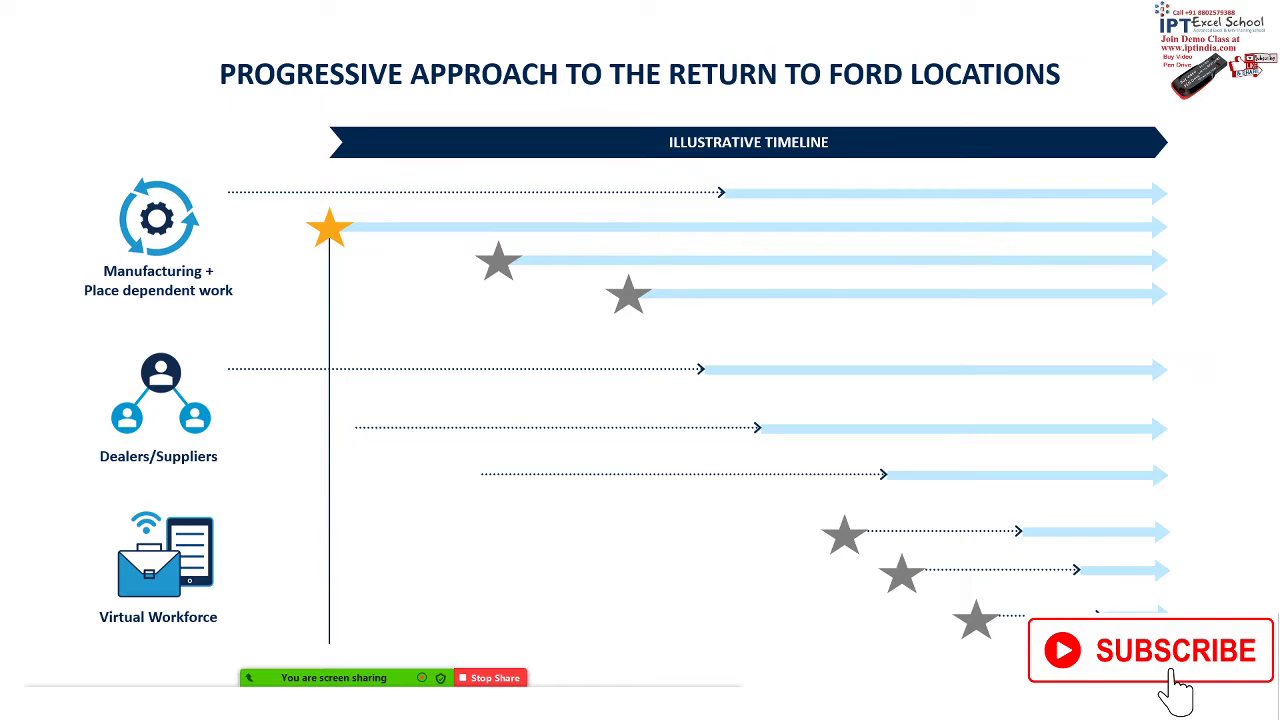
pyautogui.press('Left')
pyautogui.press('Left')
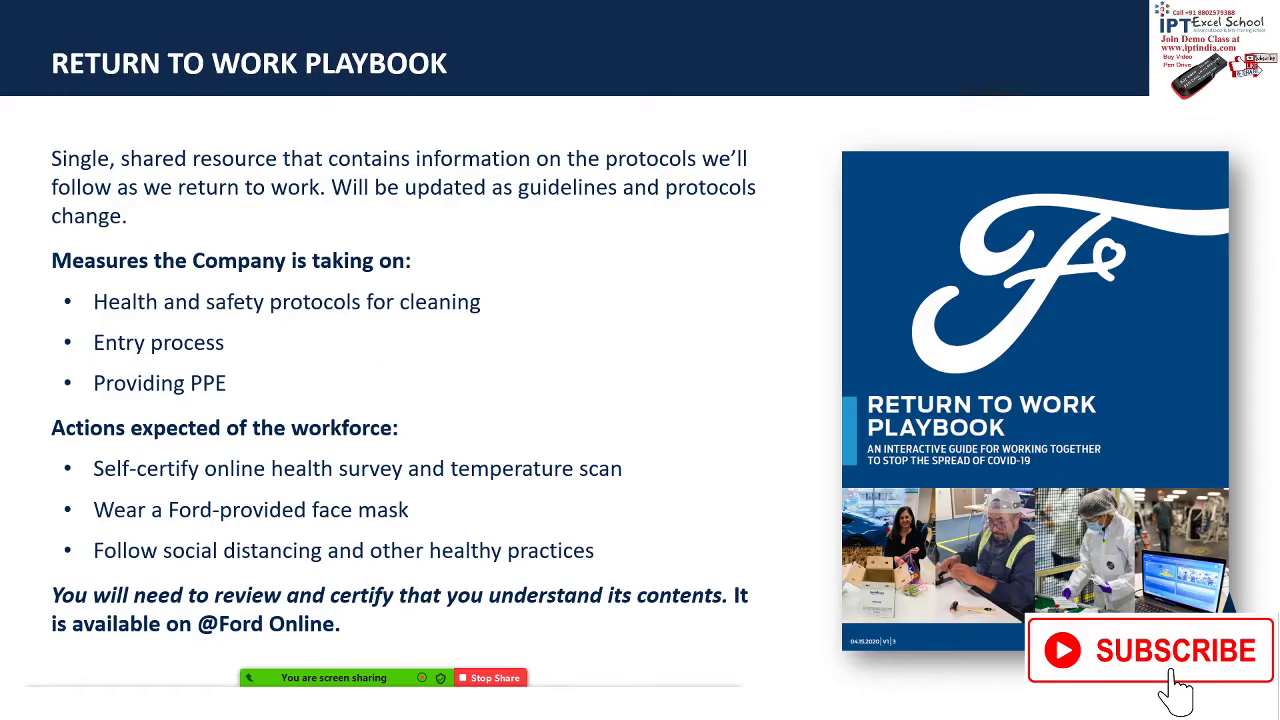
pyautogui.press('Right')
pyautogui.press('Escape')
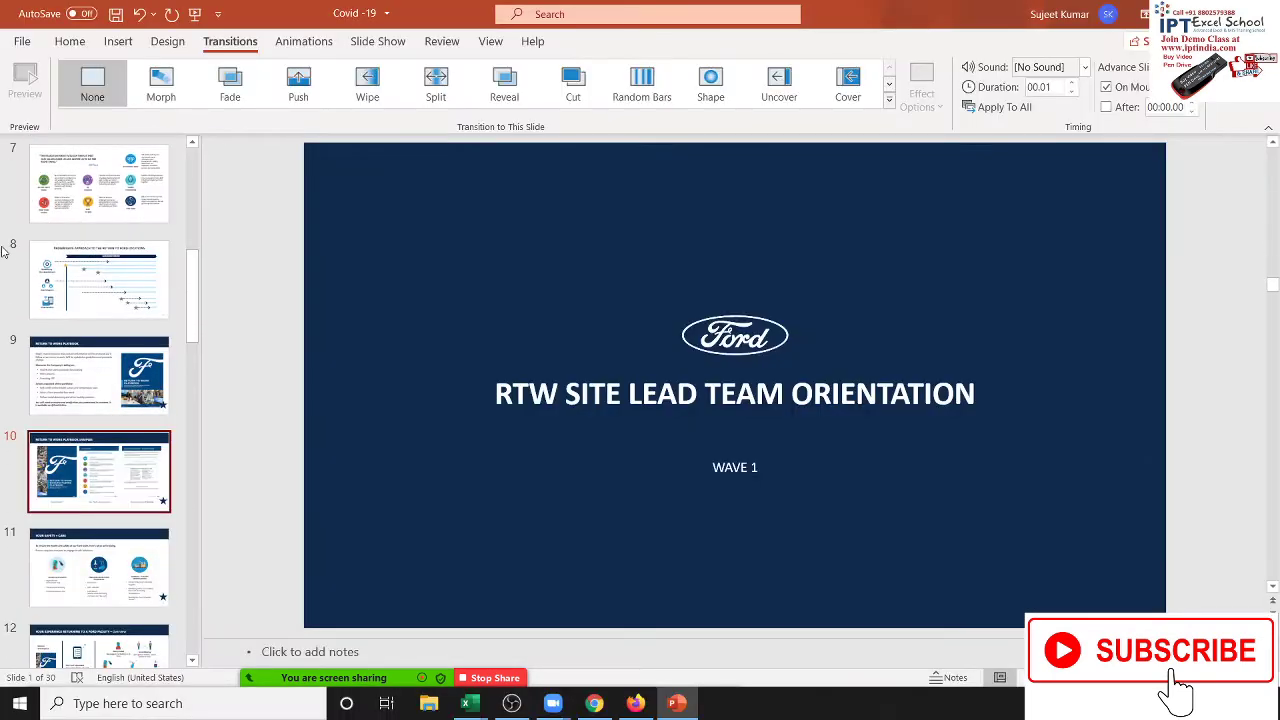
# Step: Give the Ford title slide a 02.00 Morph transition
pyautogui.scroll(3, 2, 250)
pyautogui.scroll(3, 2, 195)
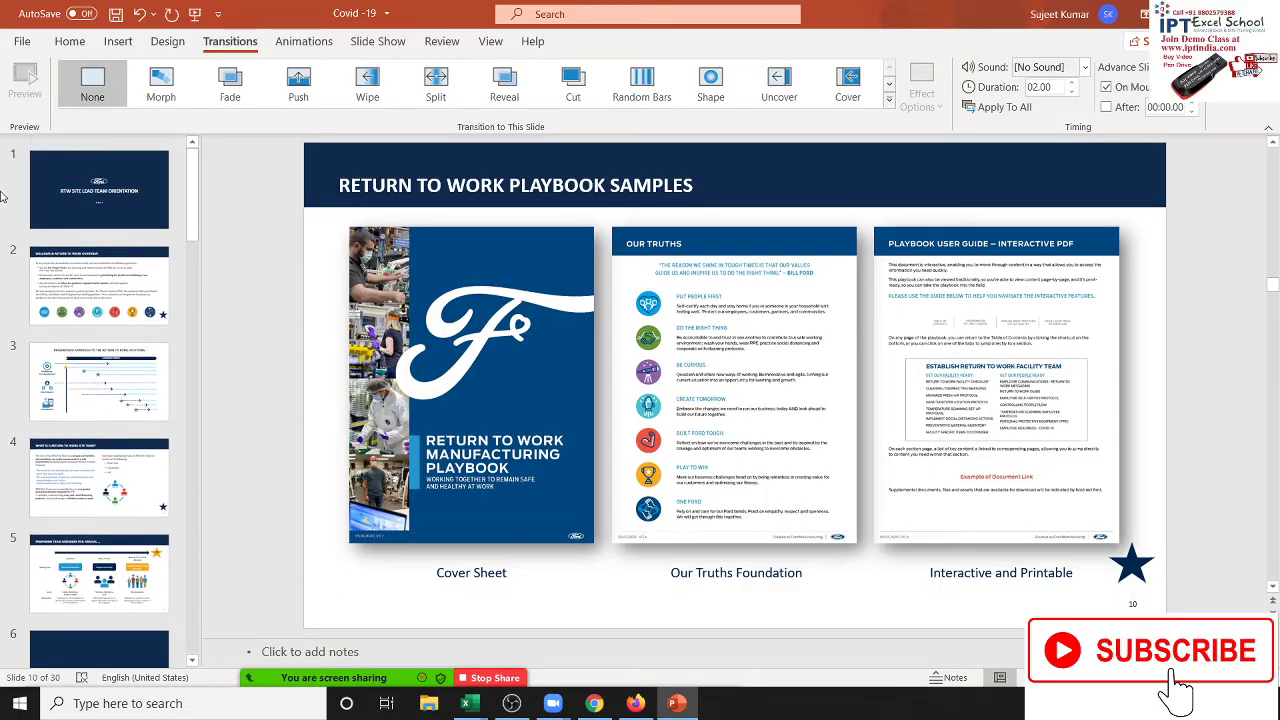
pyautogui.click(130, 314)
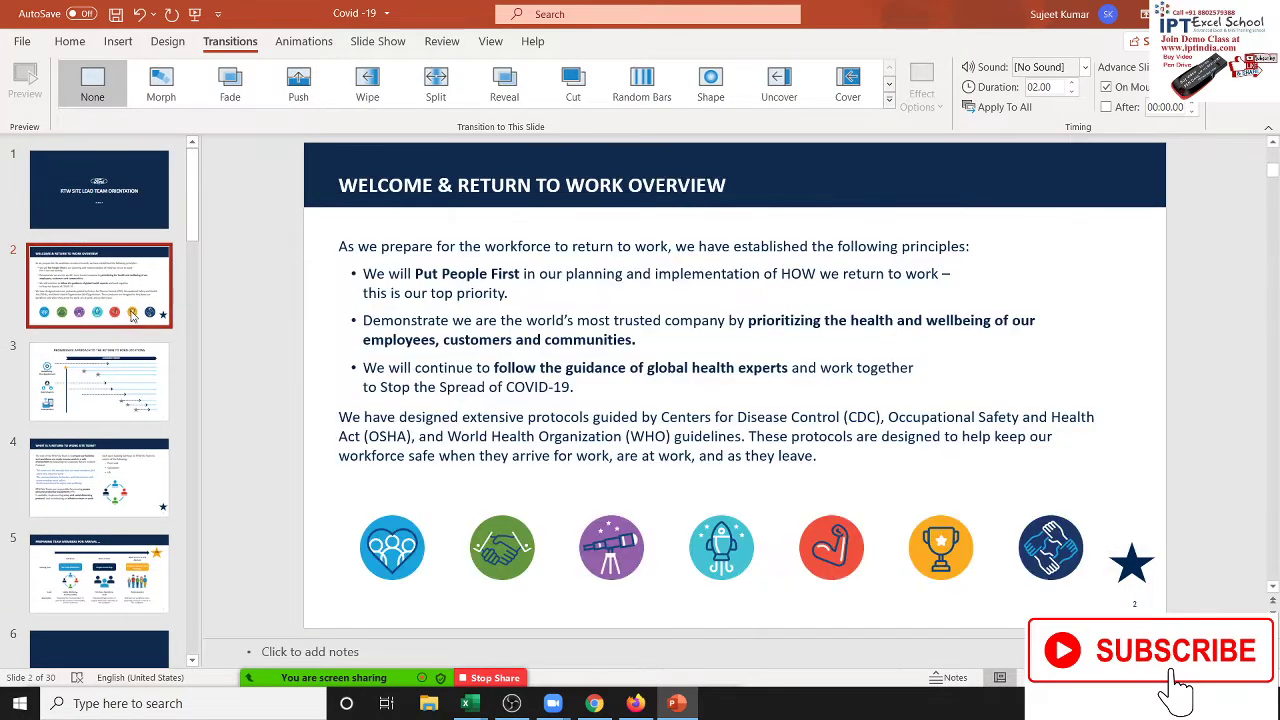
pyautogui.click(80, 205)
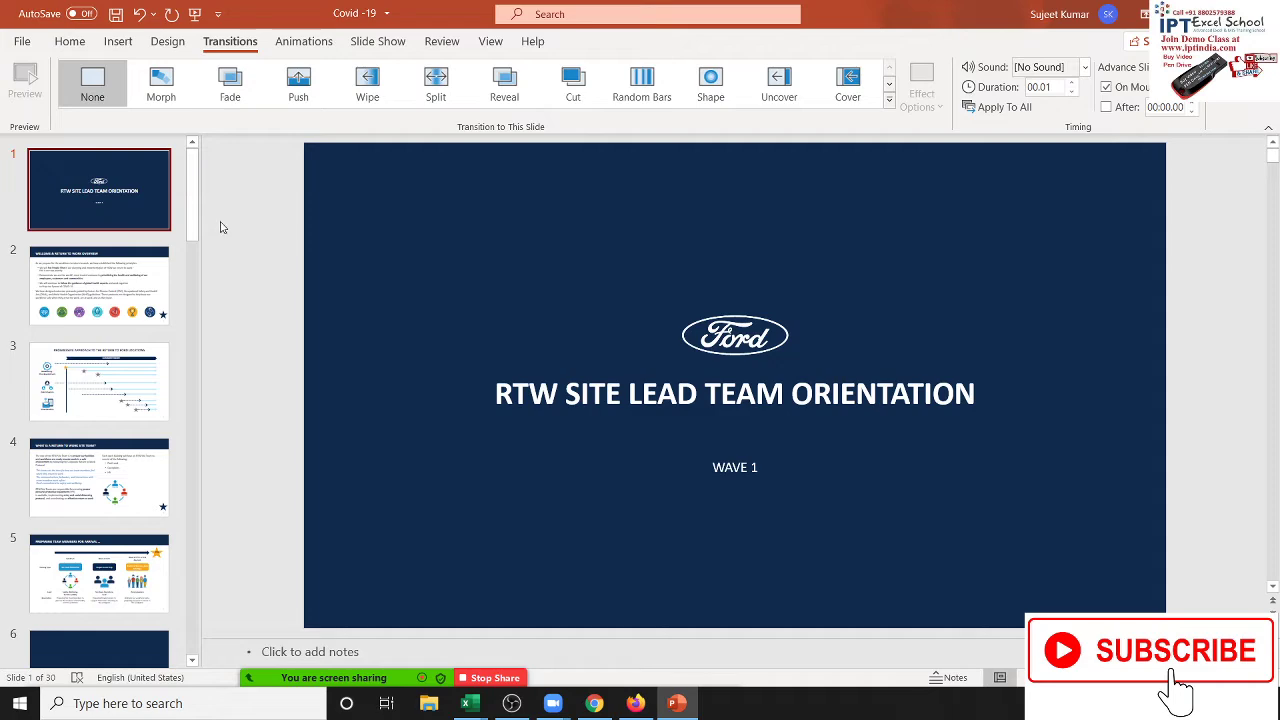
pyautogui.click(157, 90)
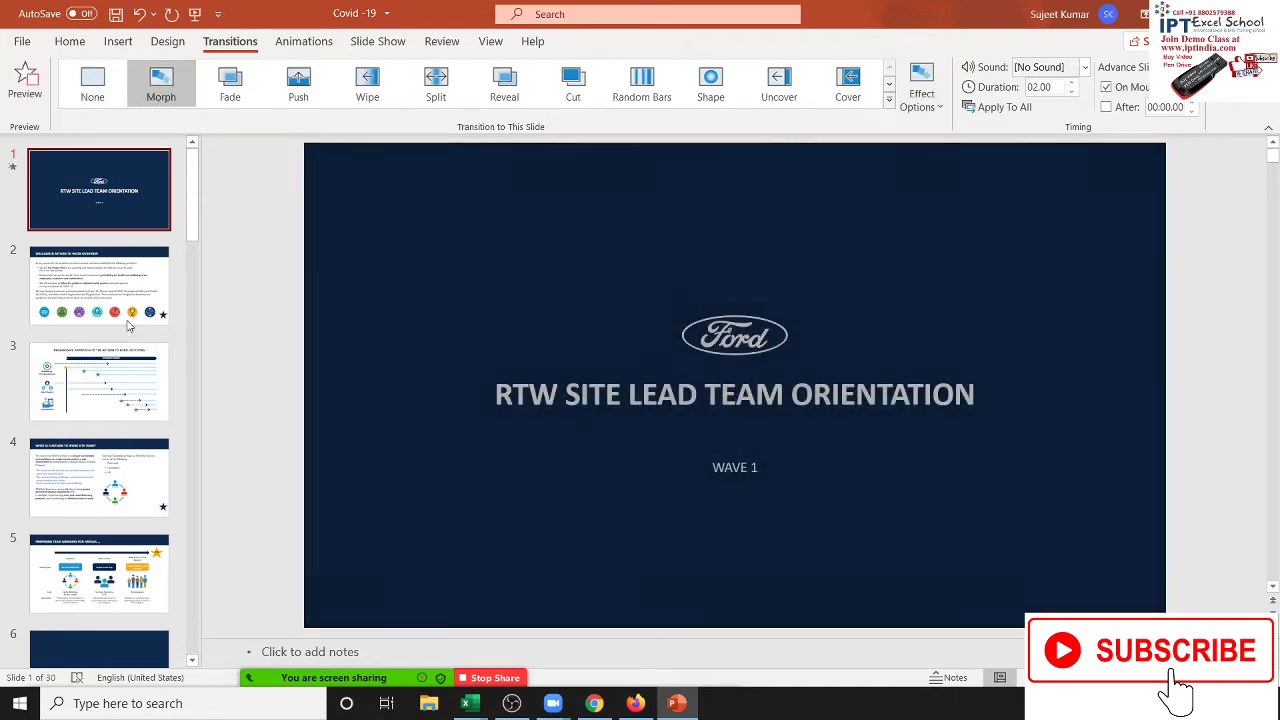
# Step: Try Fade on the Welcome overview slide in a slide show, then switch it to a 01.00 Push
pyautogui.click(144, 330)
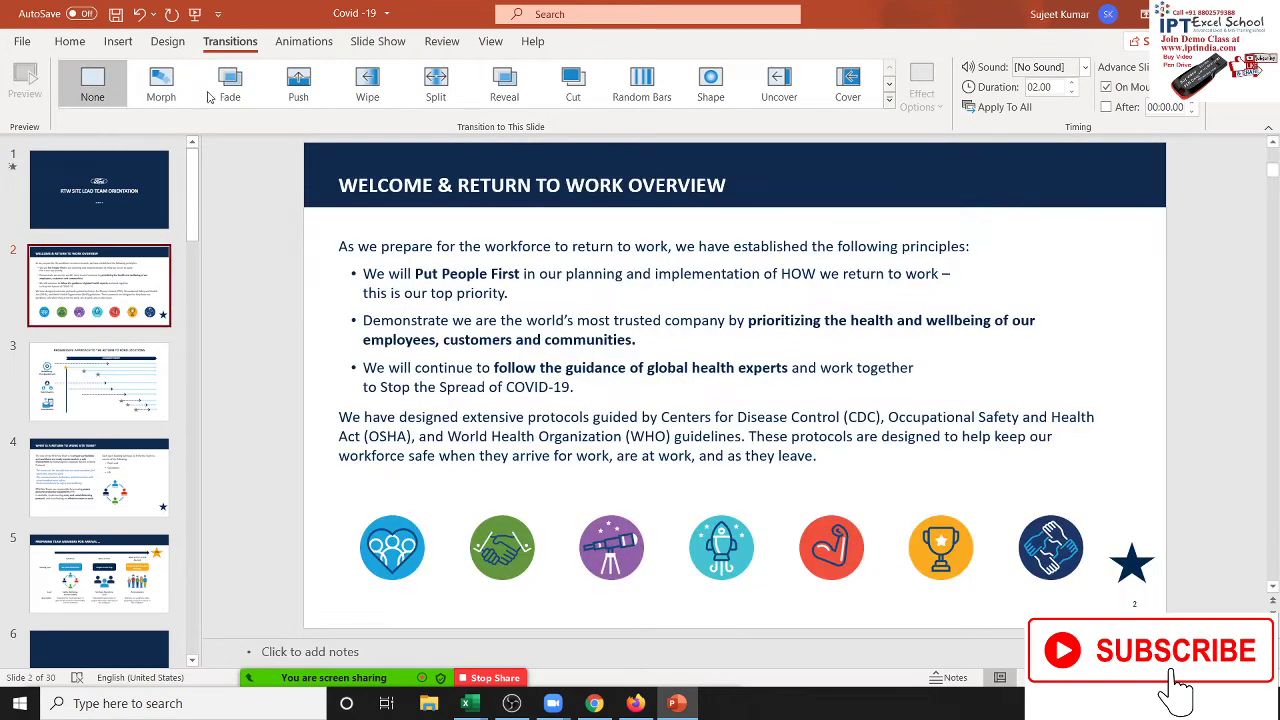
pyautogui.click(228, 85)
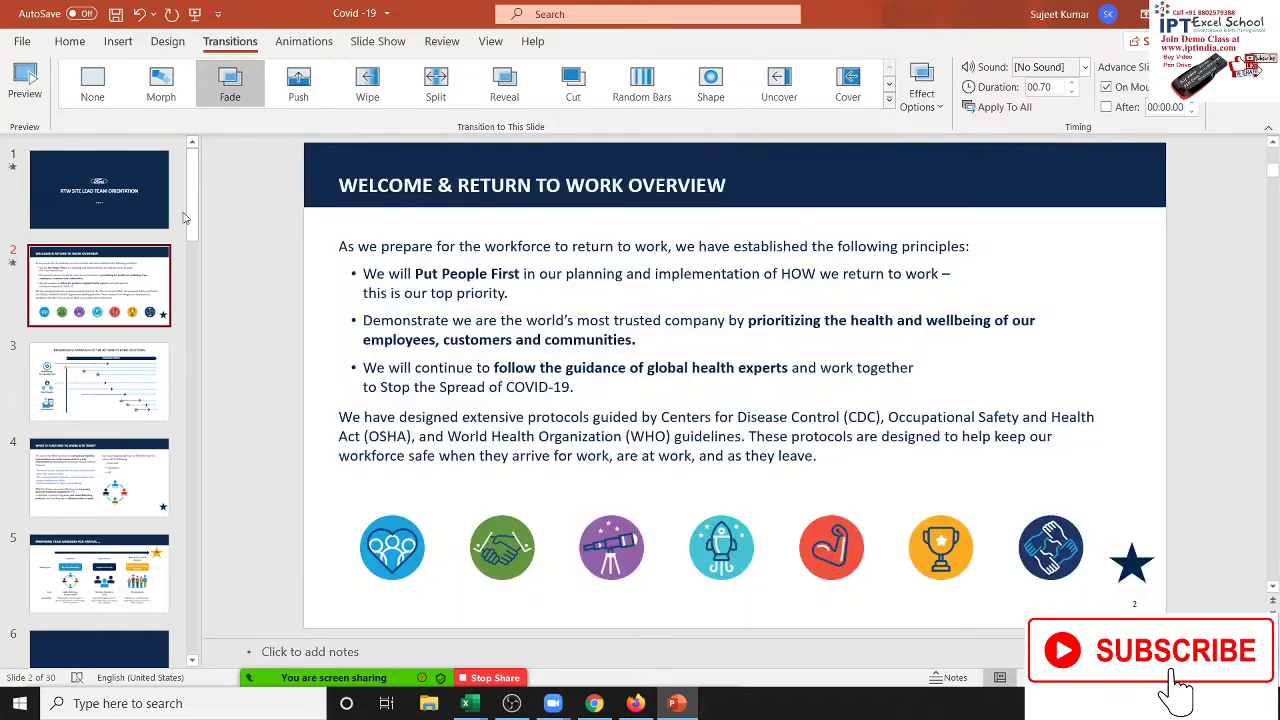
pyautogui.press('F5')
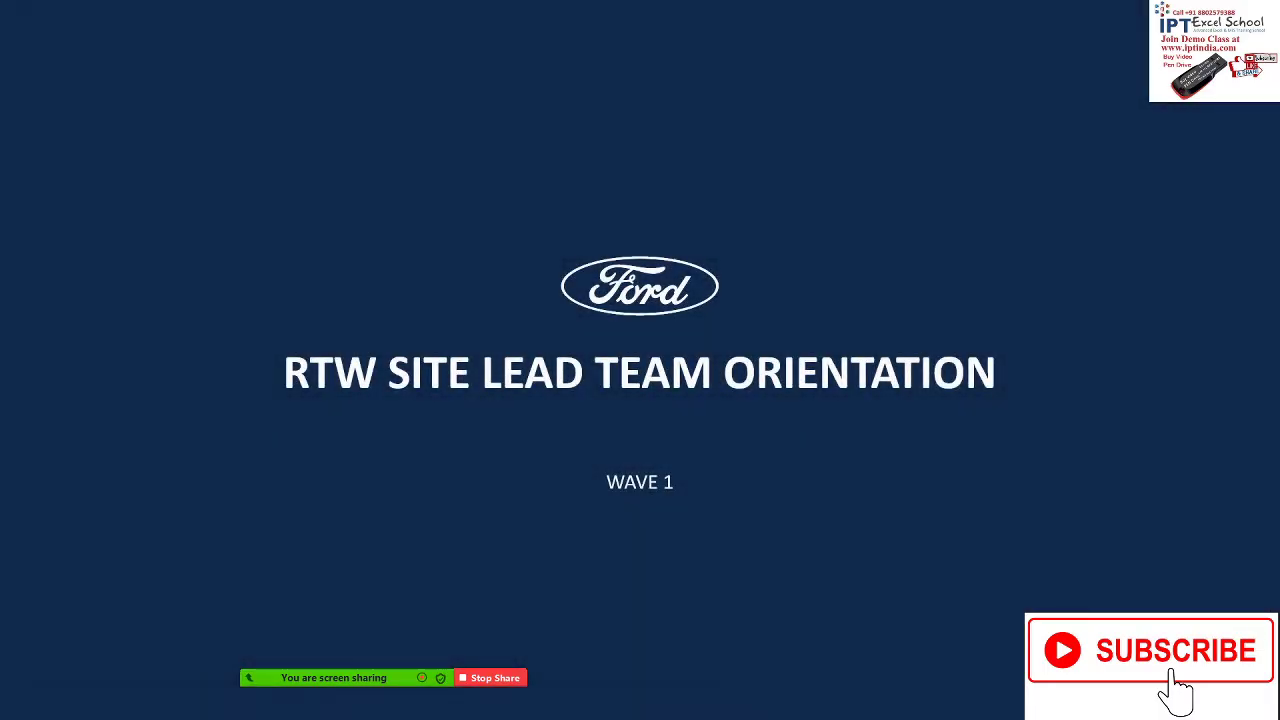
pyautogui.press('Right')
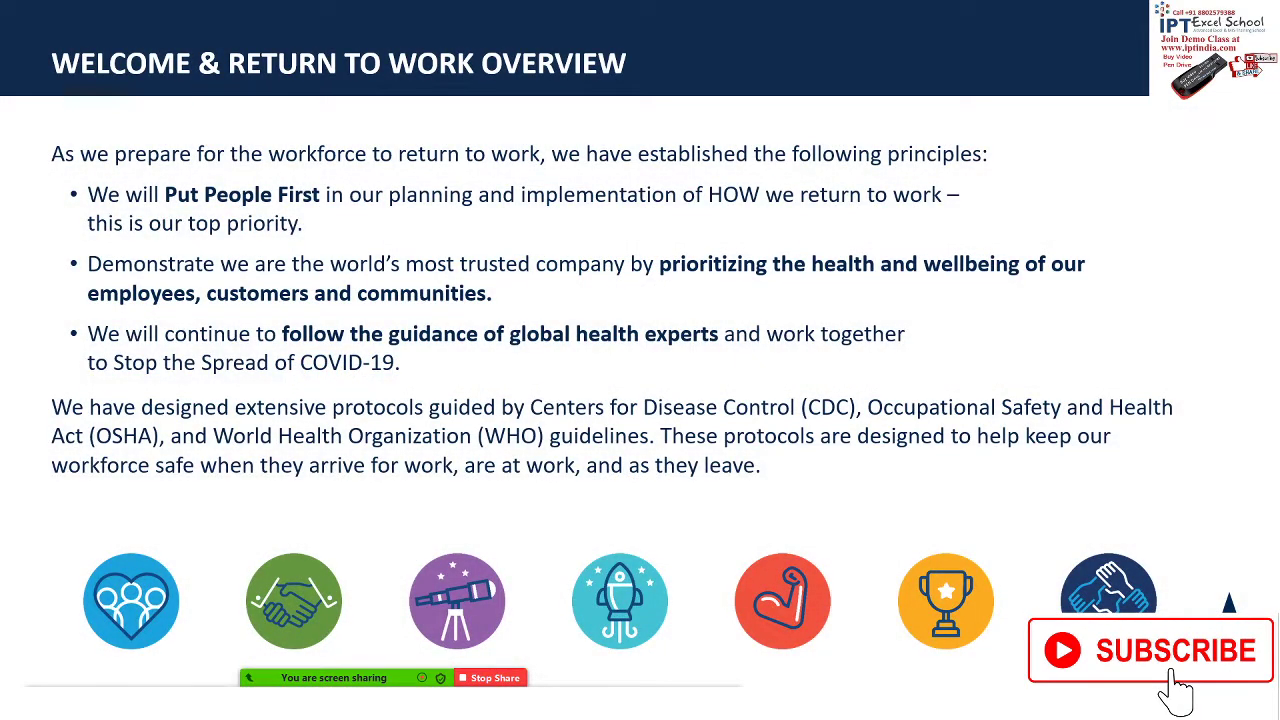
pyautogui.press('Escape')
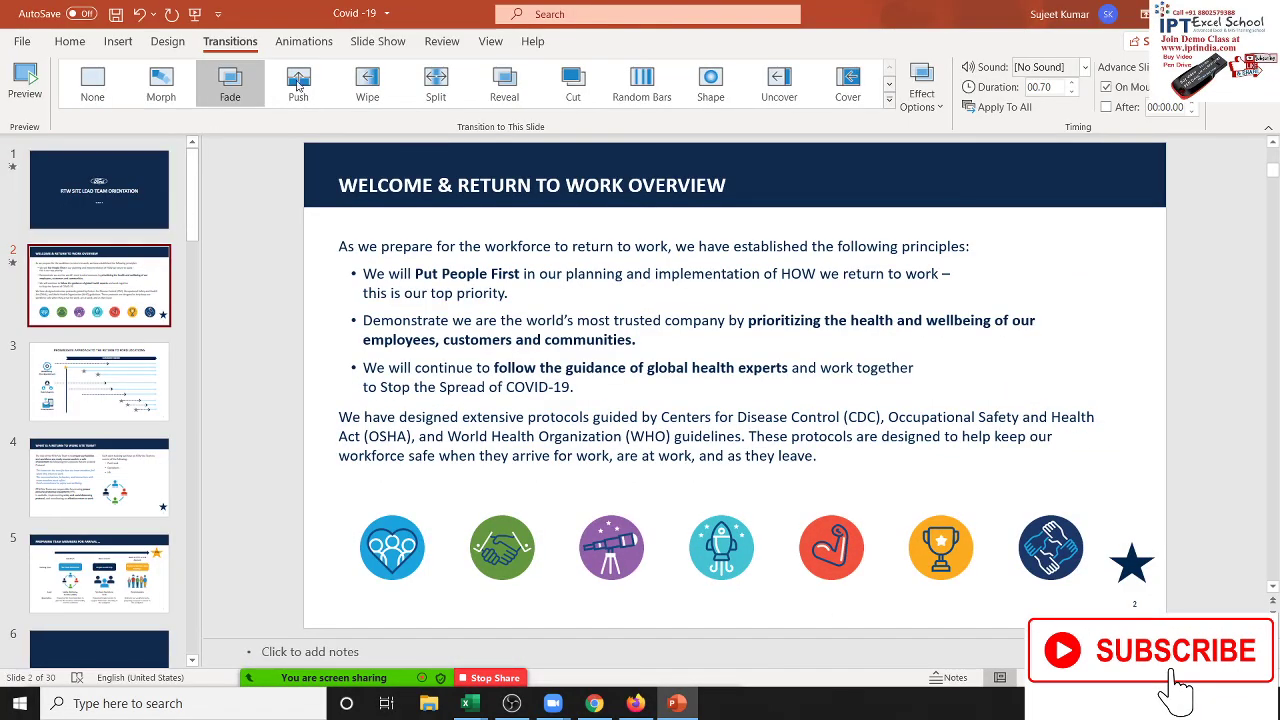
pyautogui.click(299, 88)
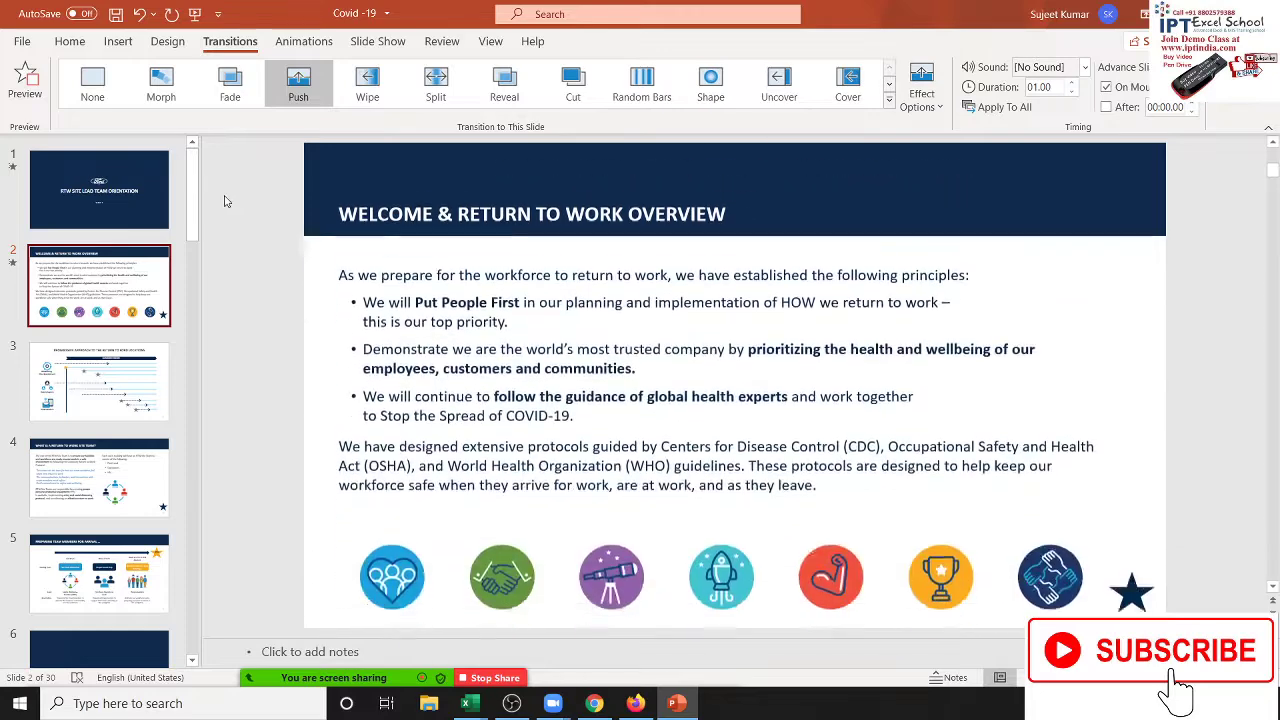
pyautogui.click(163, 183)
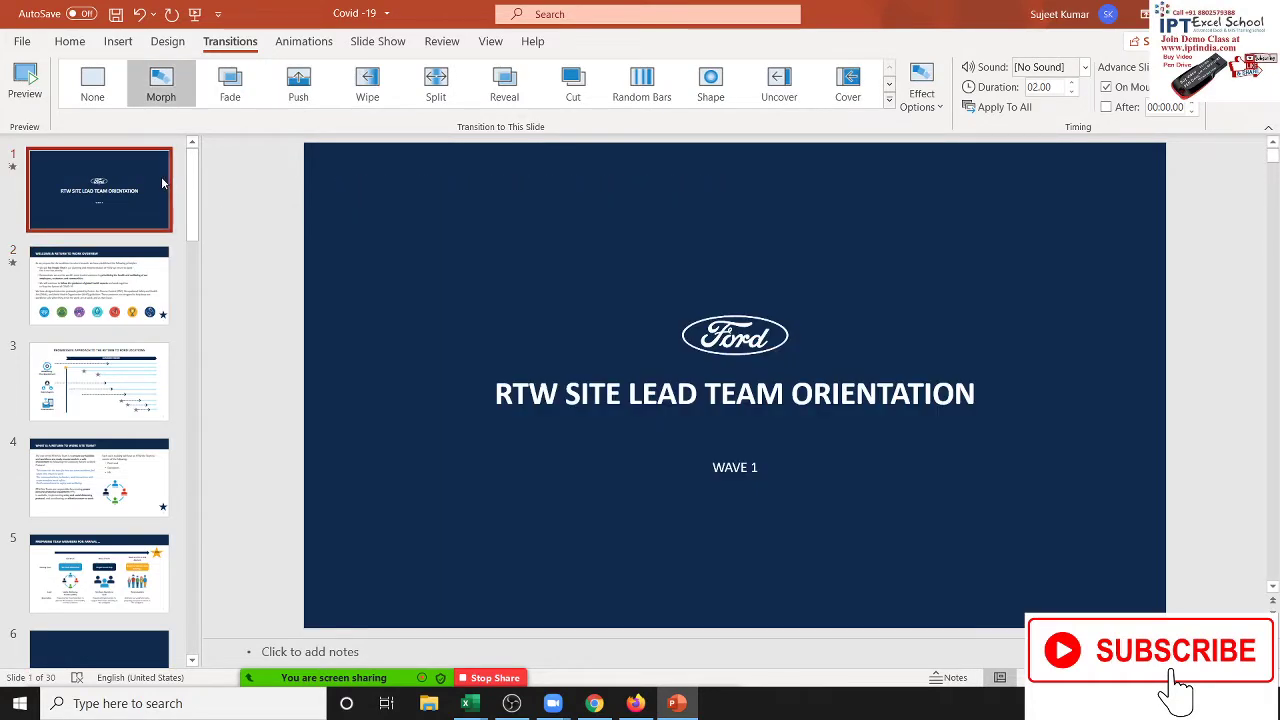
# Step: Play the slide show through slides 1–3, stopping on the Progressive Approach timeline slide
pyautogui.press('F5')
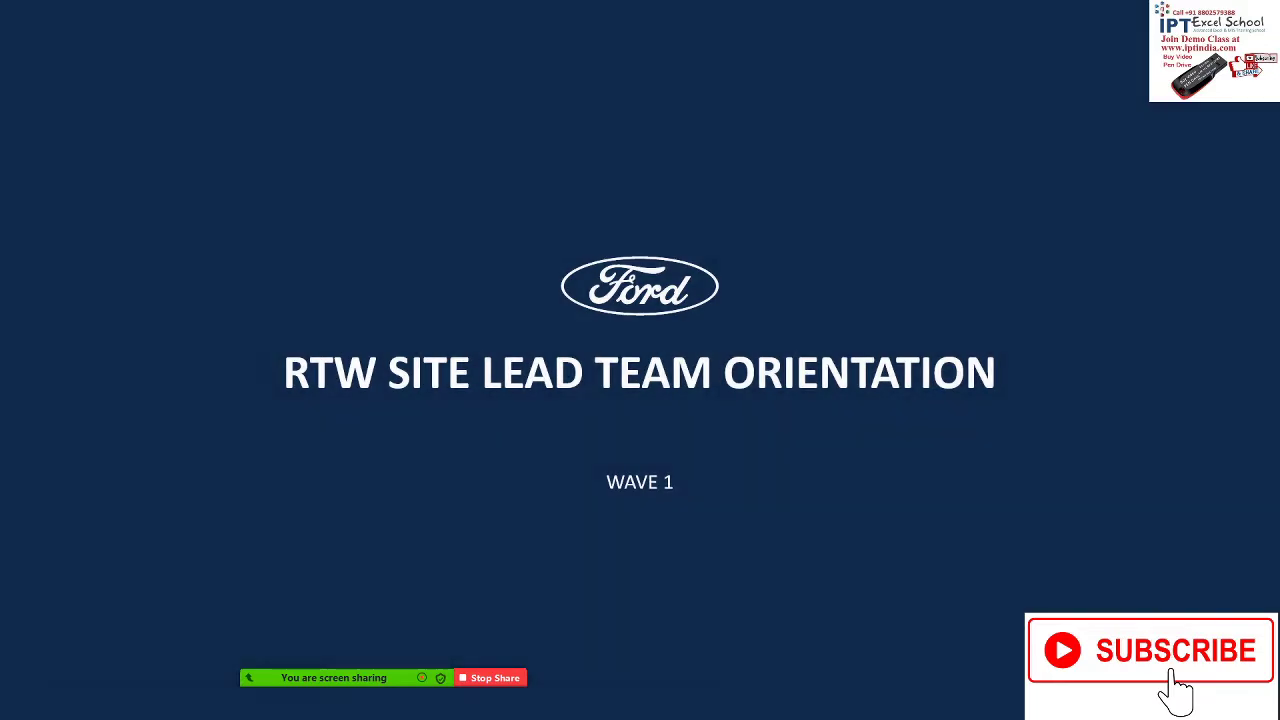
pyautogui.press('Right')
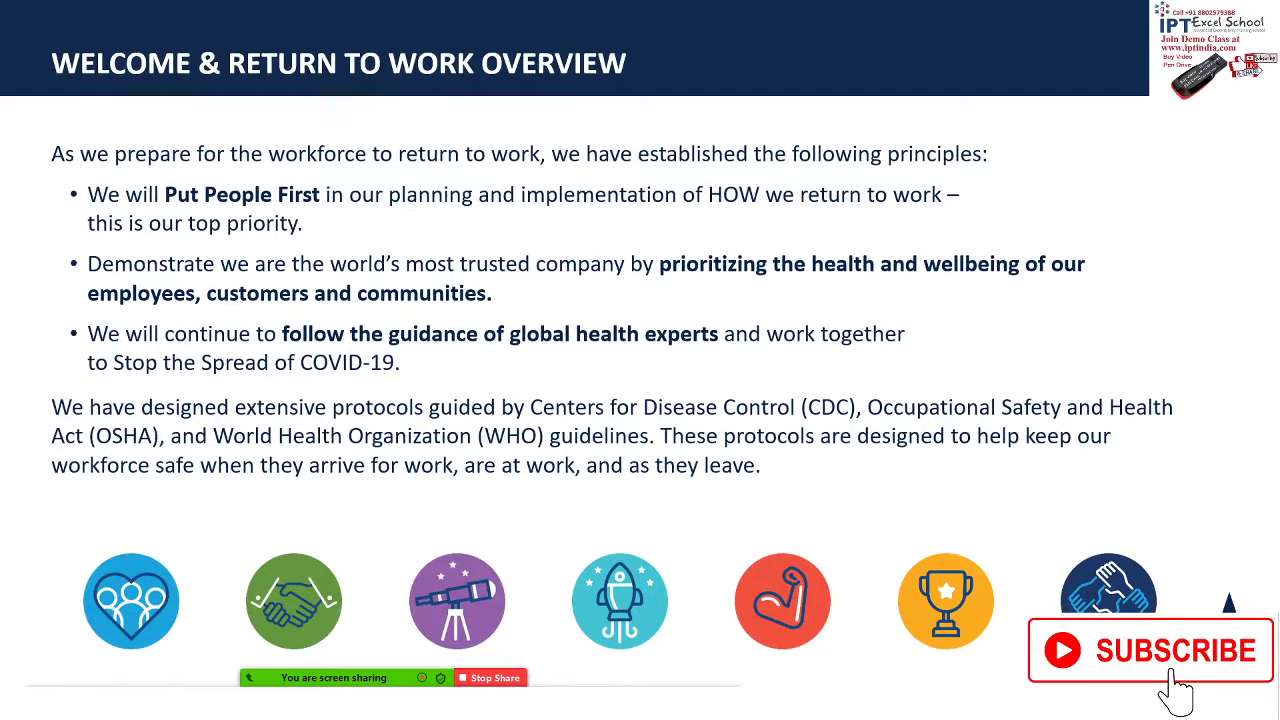
pyautogui.press('Right')
pyautogui.press('Escape')
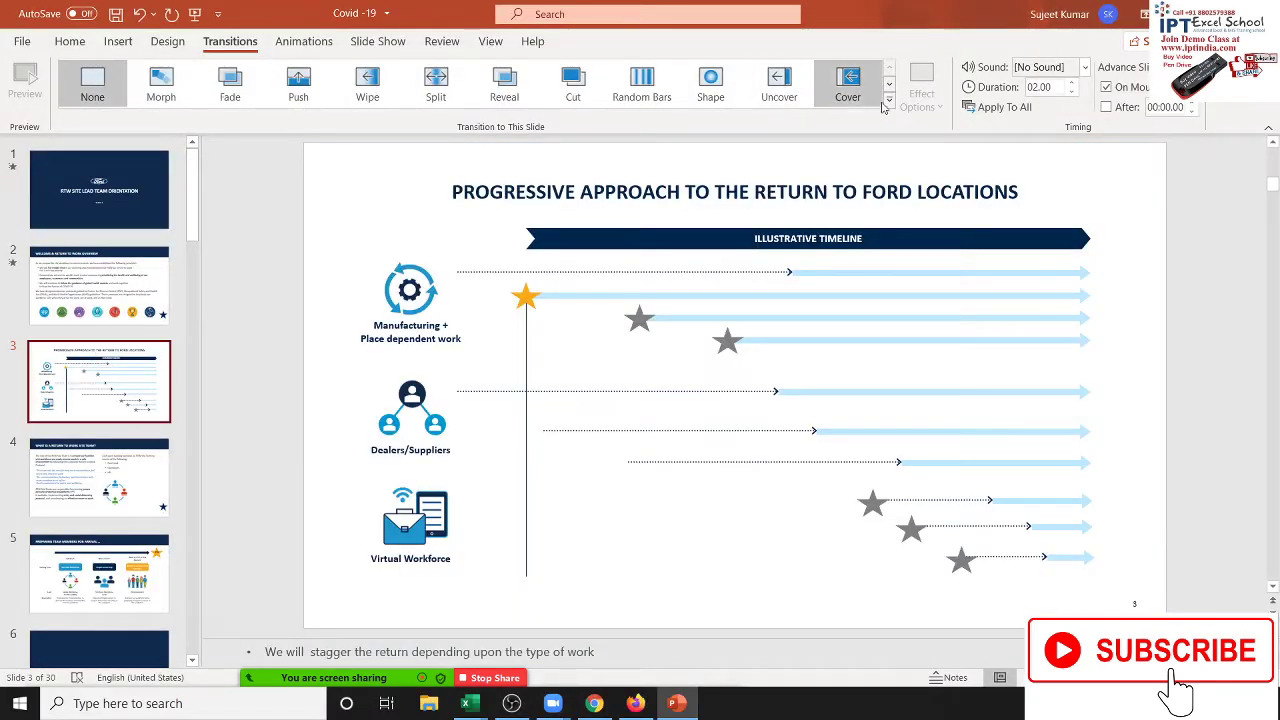
# Step: Give slide 3 a 01.00 Wipe transition and slide 4 a 01.50 Split transition
pyautogui.click(888, 100)
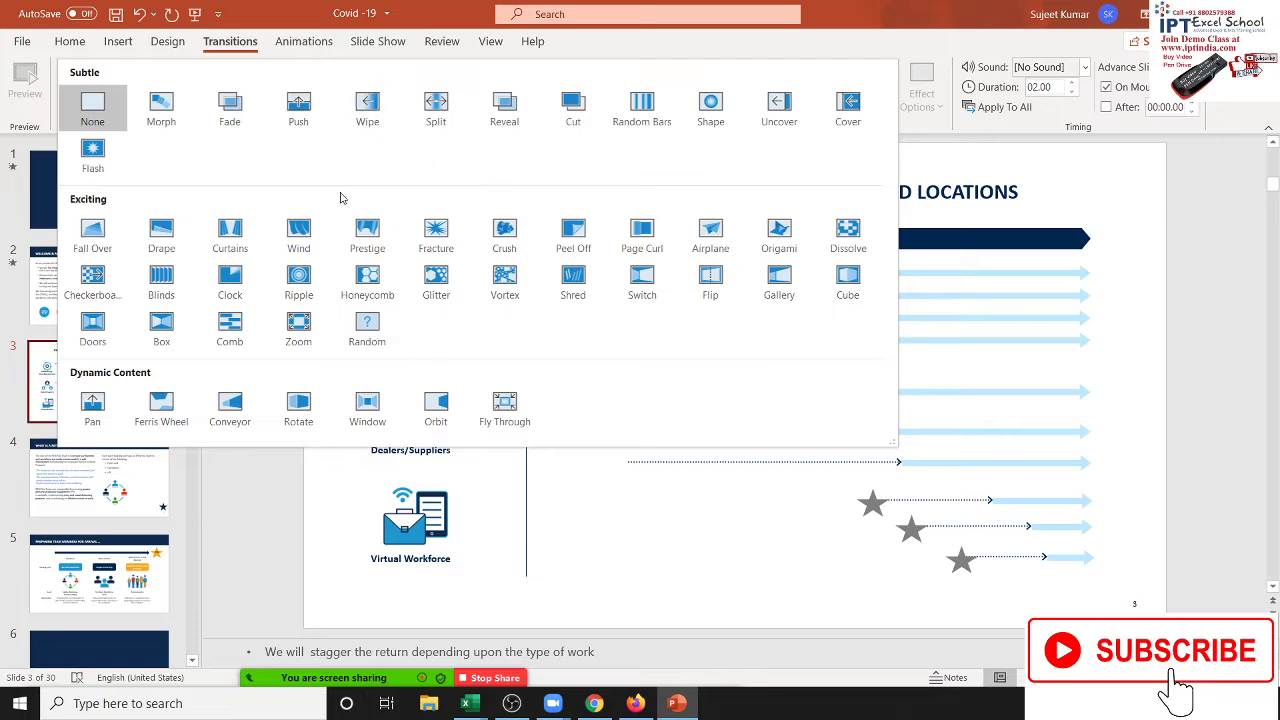
pyautogui.click(267, 499)
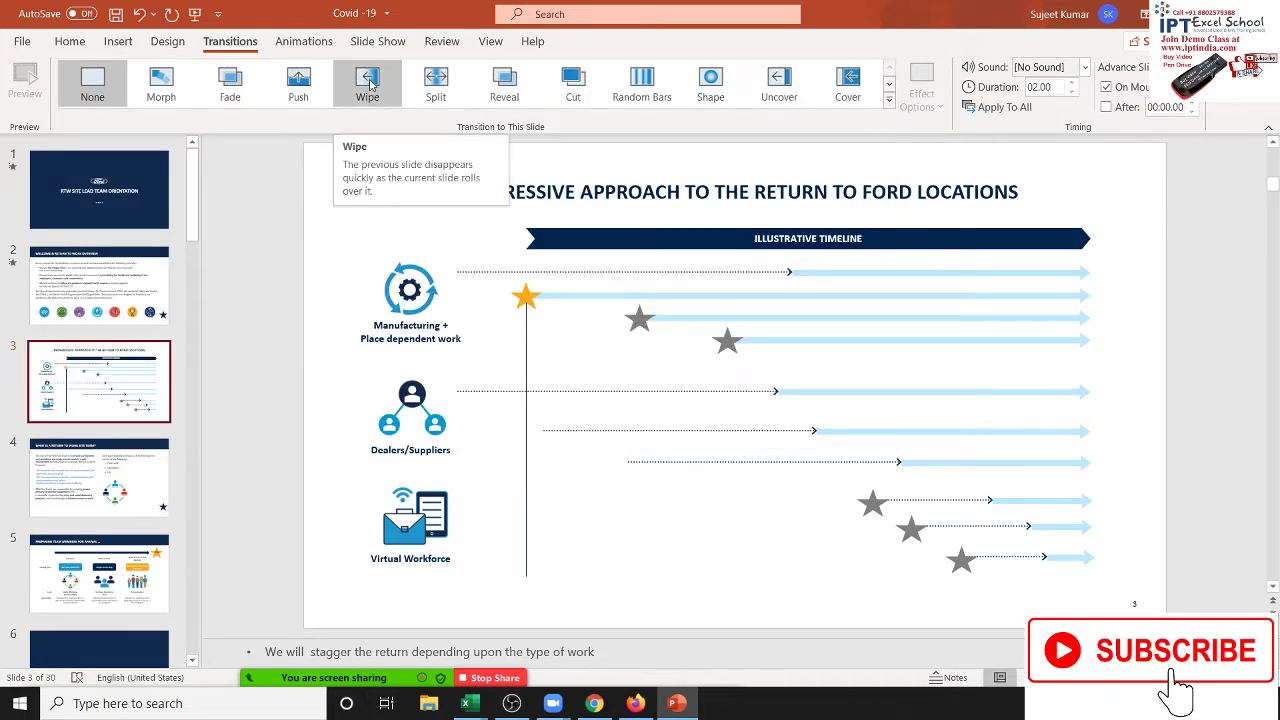
pyautogui.click(345, 94)
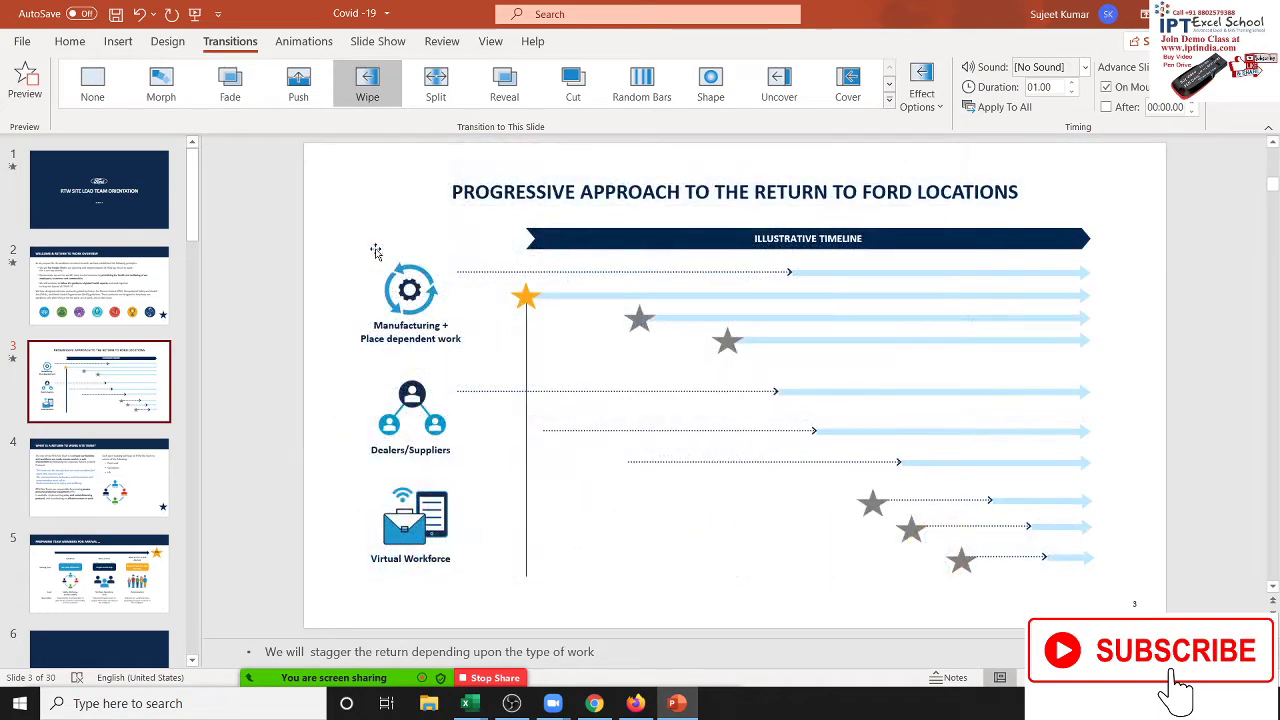
pyautogui.press('Down')
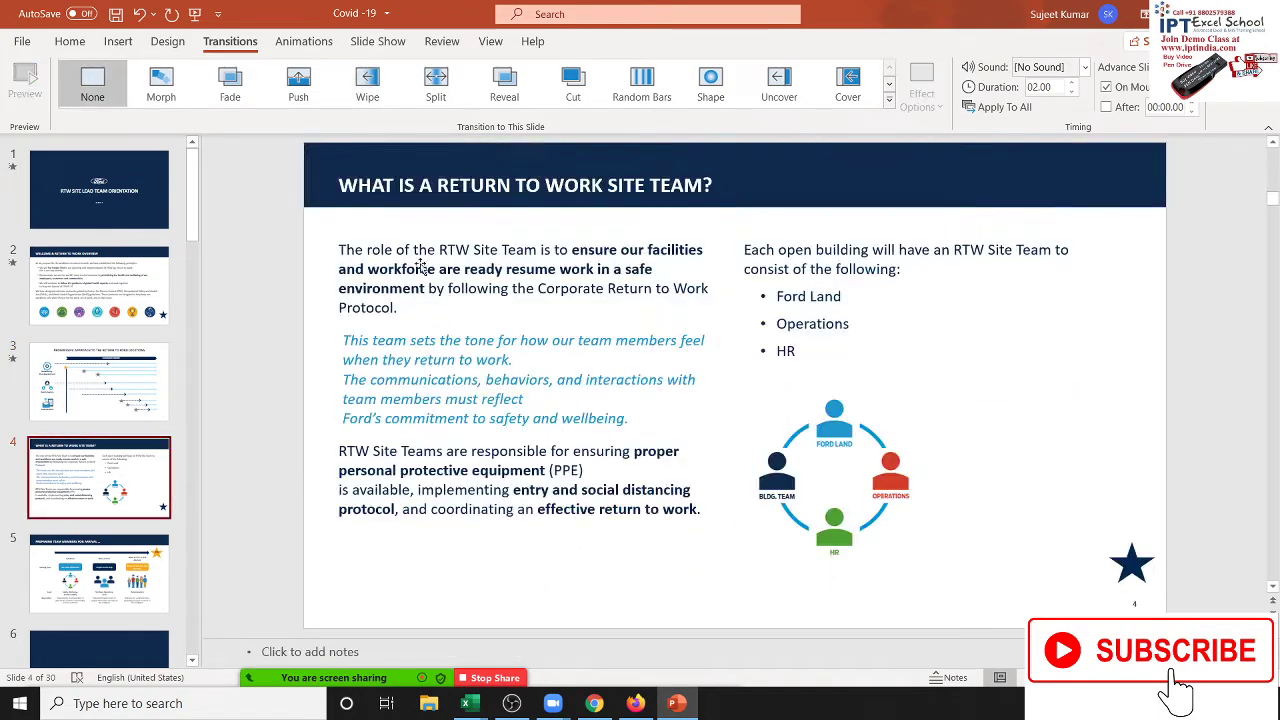
pyautogui.click(436, 88)
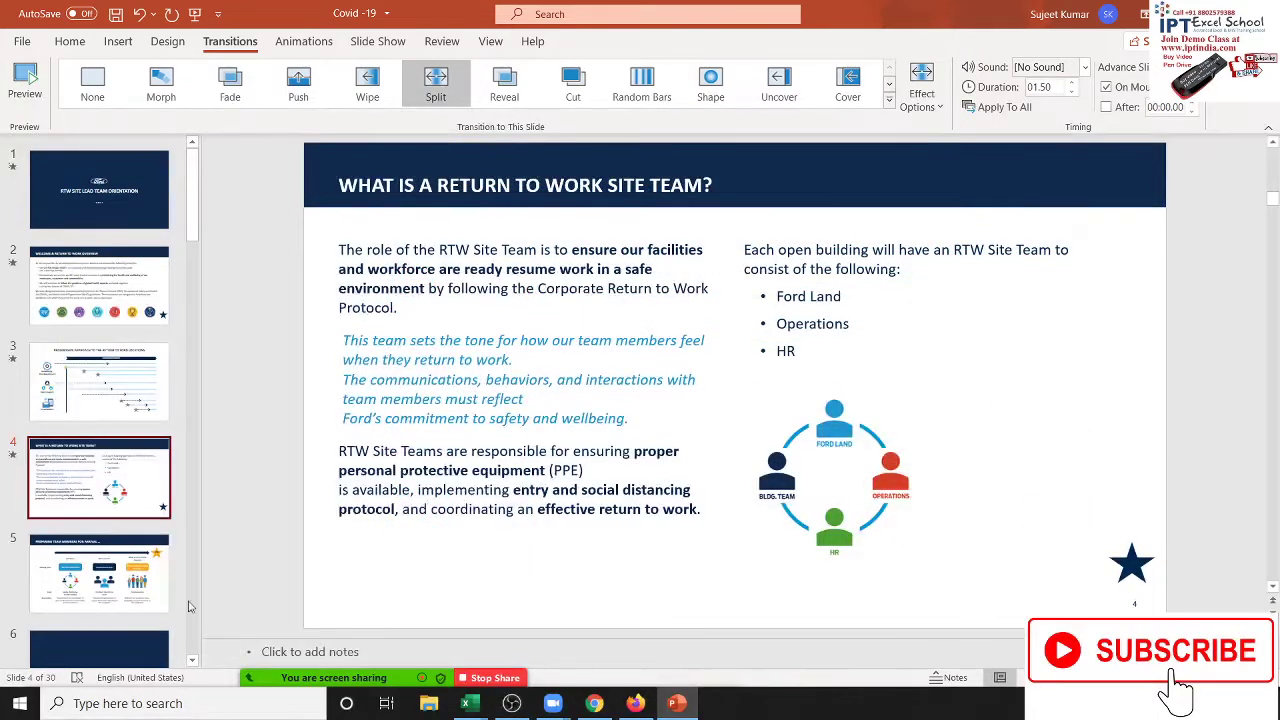
pyautogui.click(134, 582)
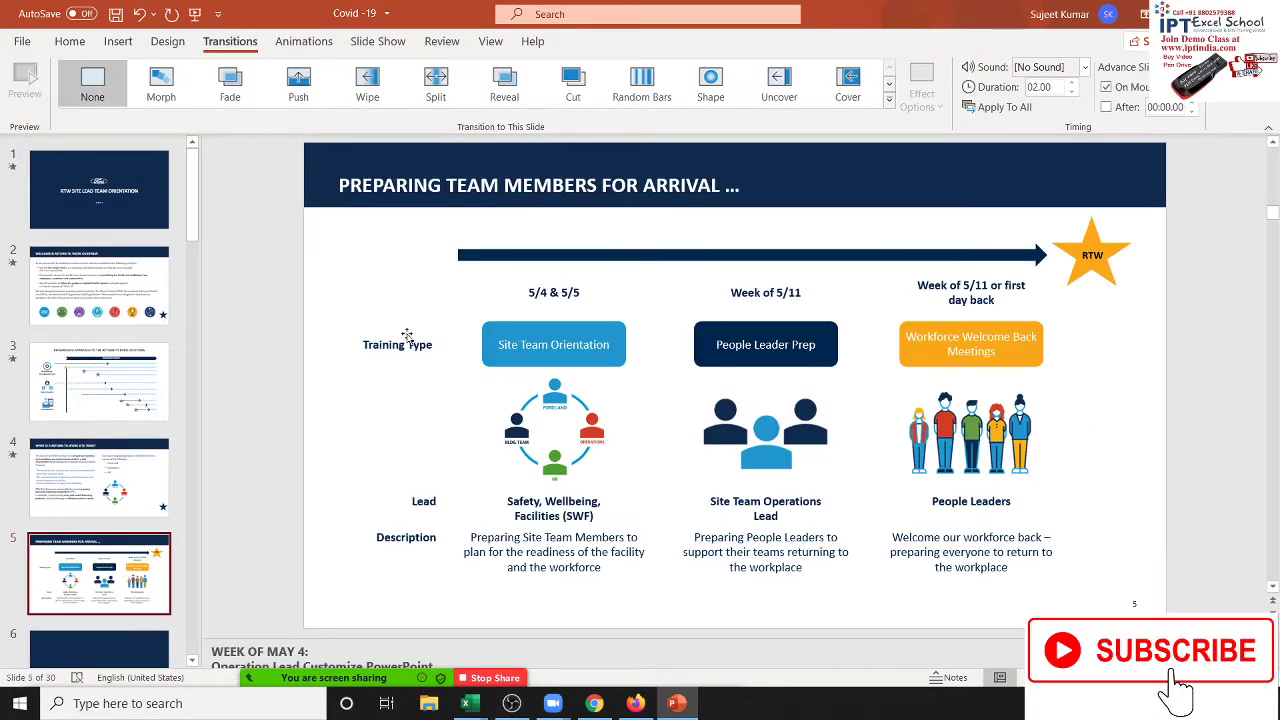
# Step: Give slide 5 a Cut transition and the Return to Work Playbook slide 6 a 01.00 Random Bars
pyautogui.click(504, 85)
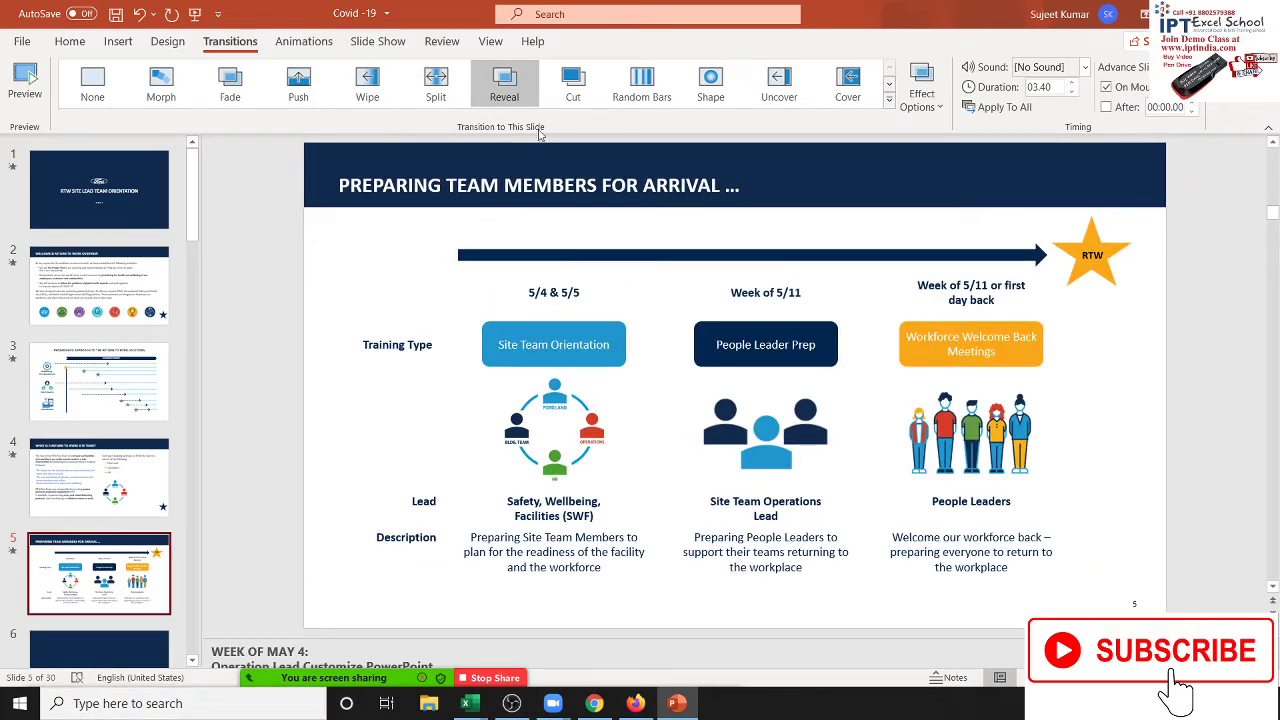
pyautogui.click(573, 85)
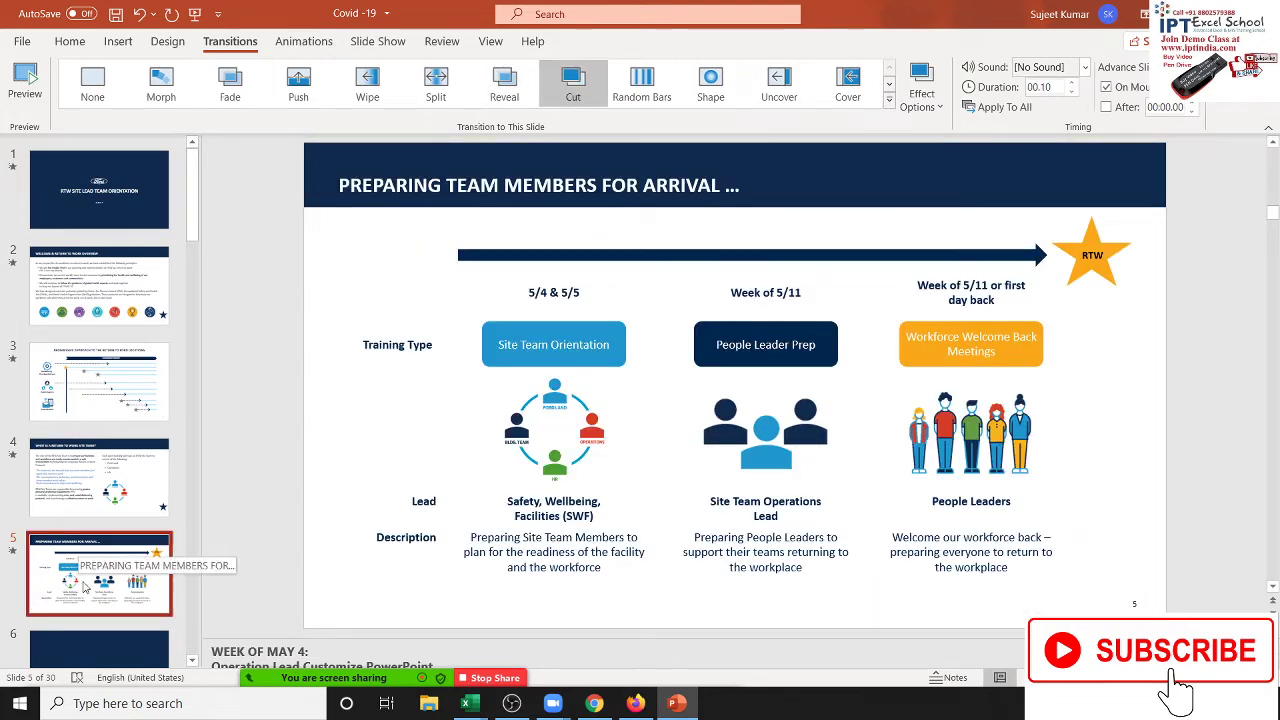
pyautogui.press('Down')
pyautogui.press('Down')
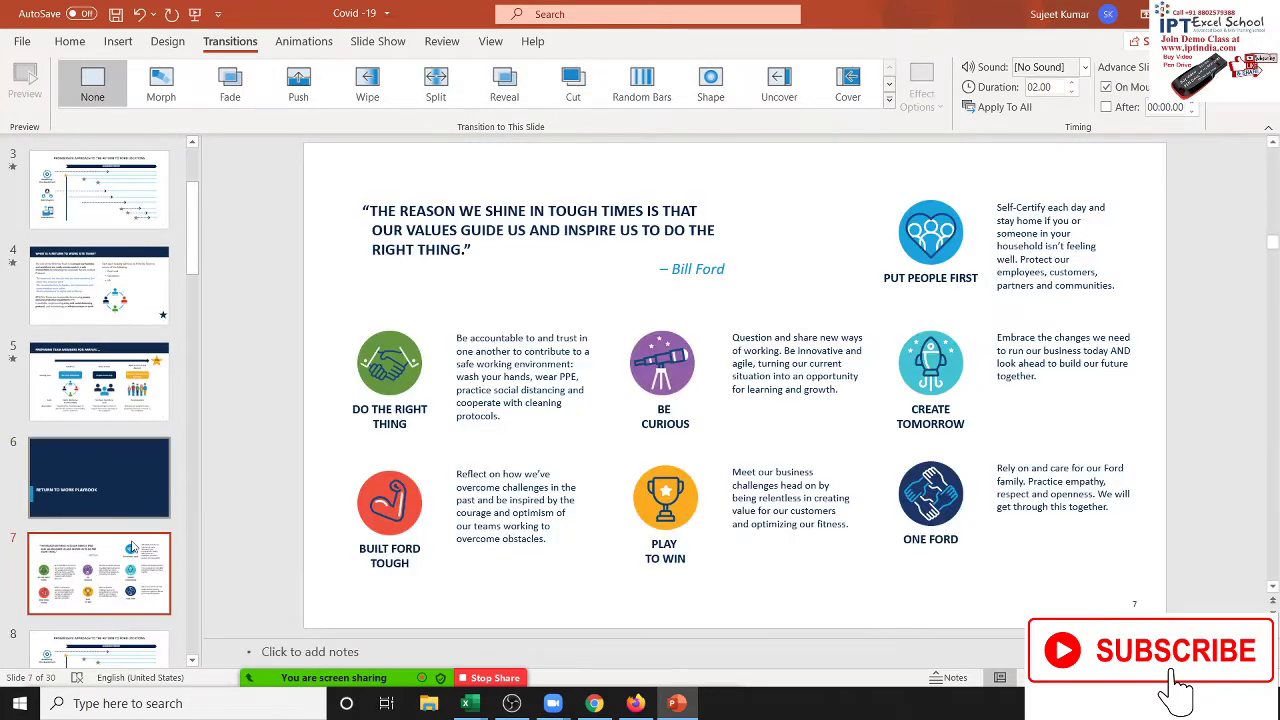
pyautogui.click(124, 500)
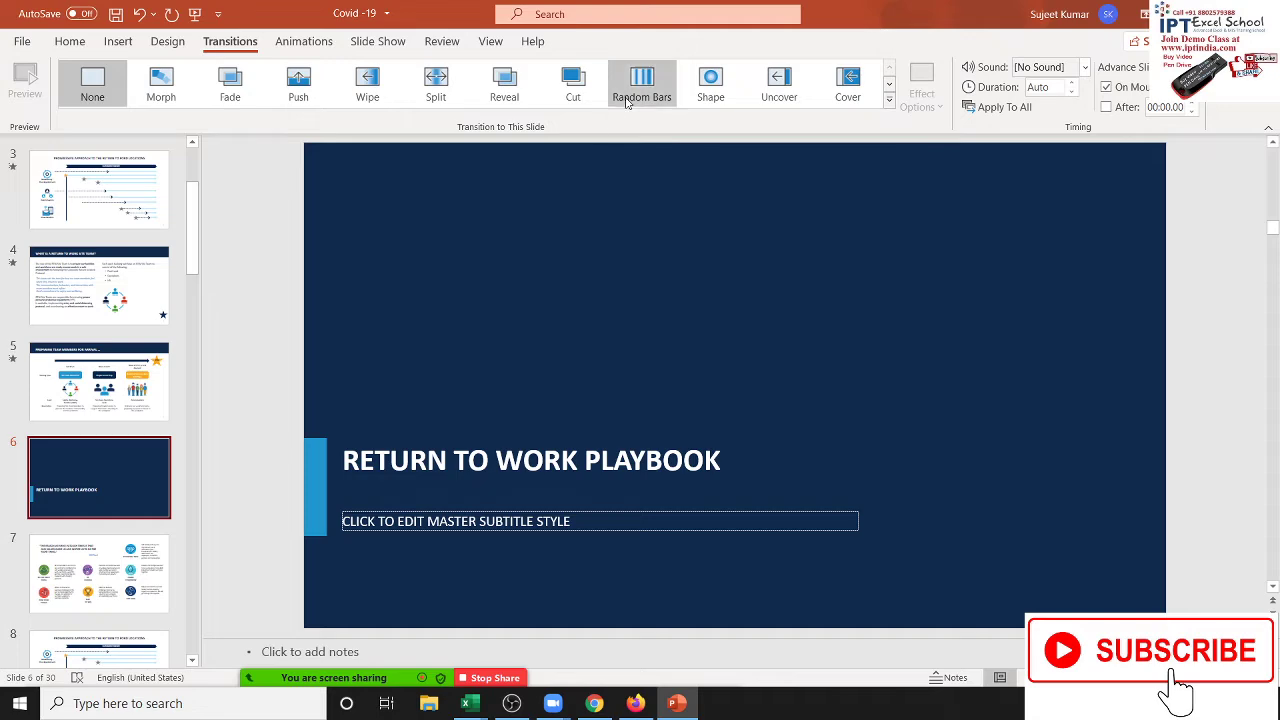
pyautogui.click(627, 97)
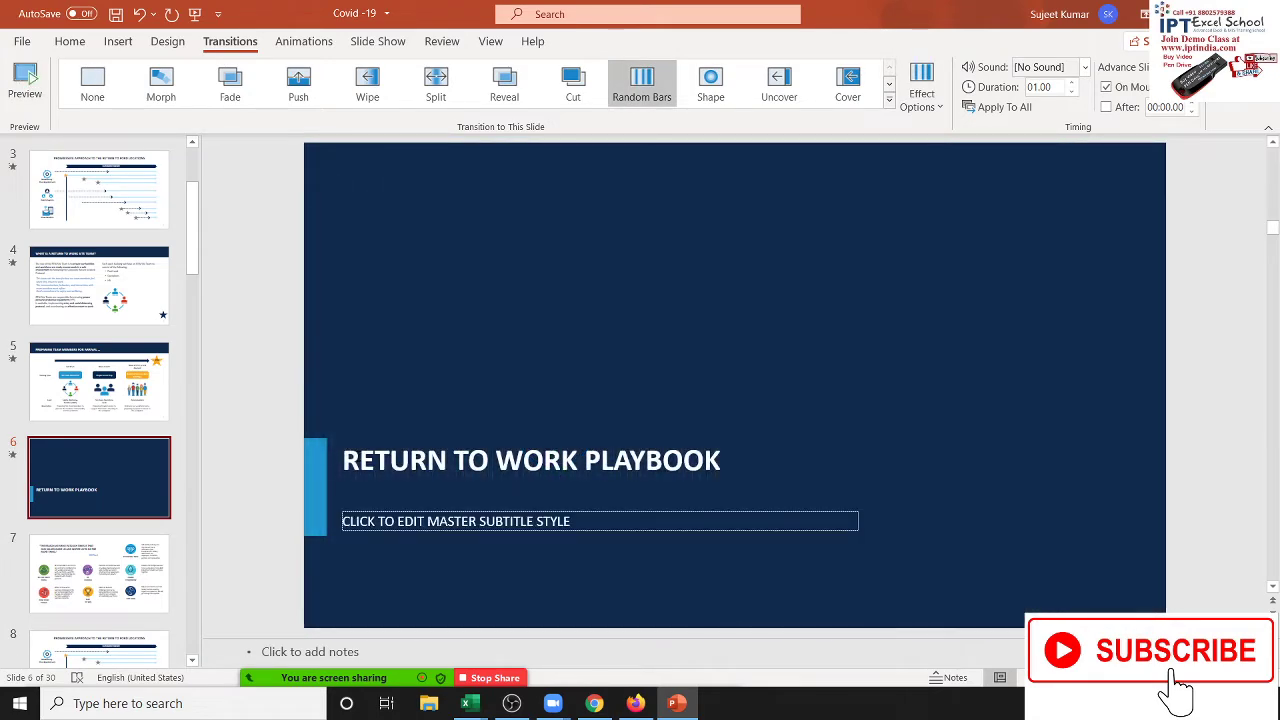
# Step: Switch the Ford values slide 7 from Shape to a 00.75 Uncover transition
pyautogui.click(107, 595)
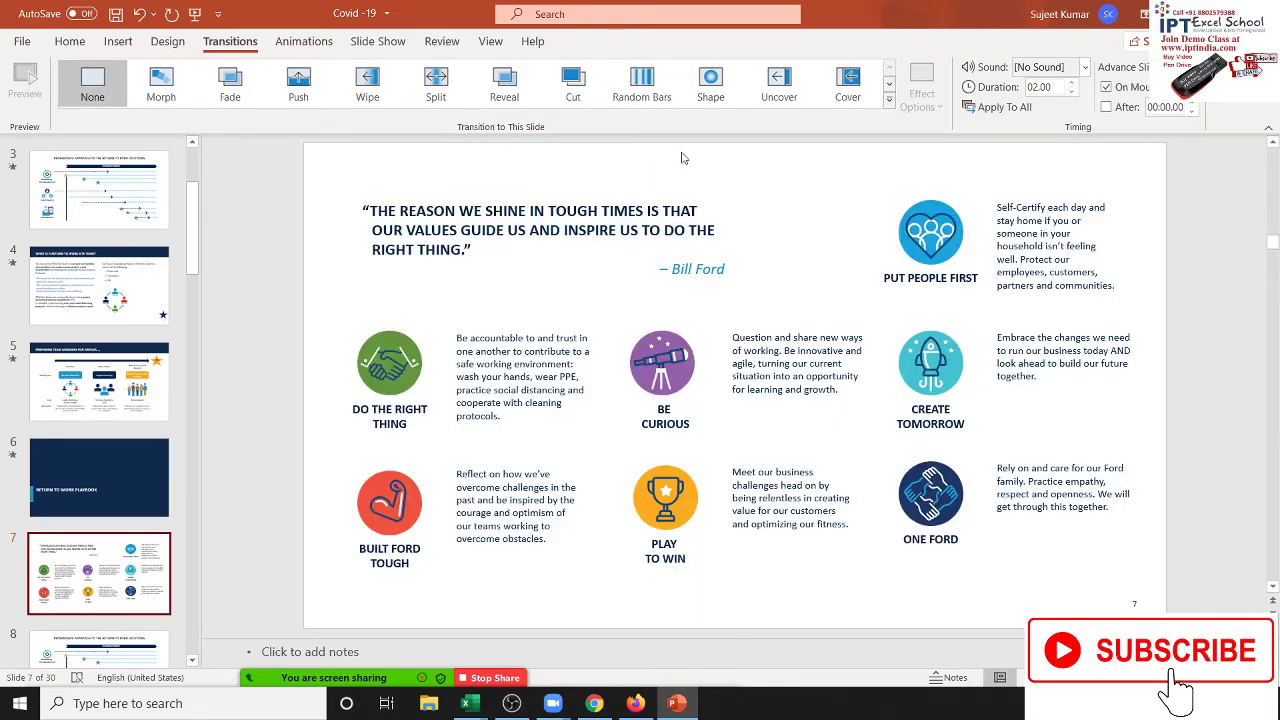
pyautogui.click(716, 98)
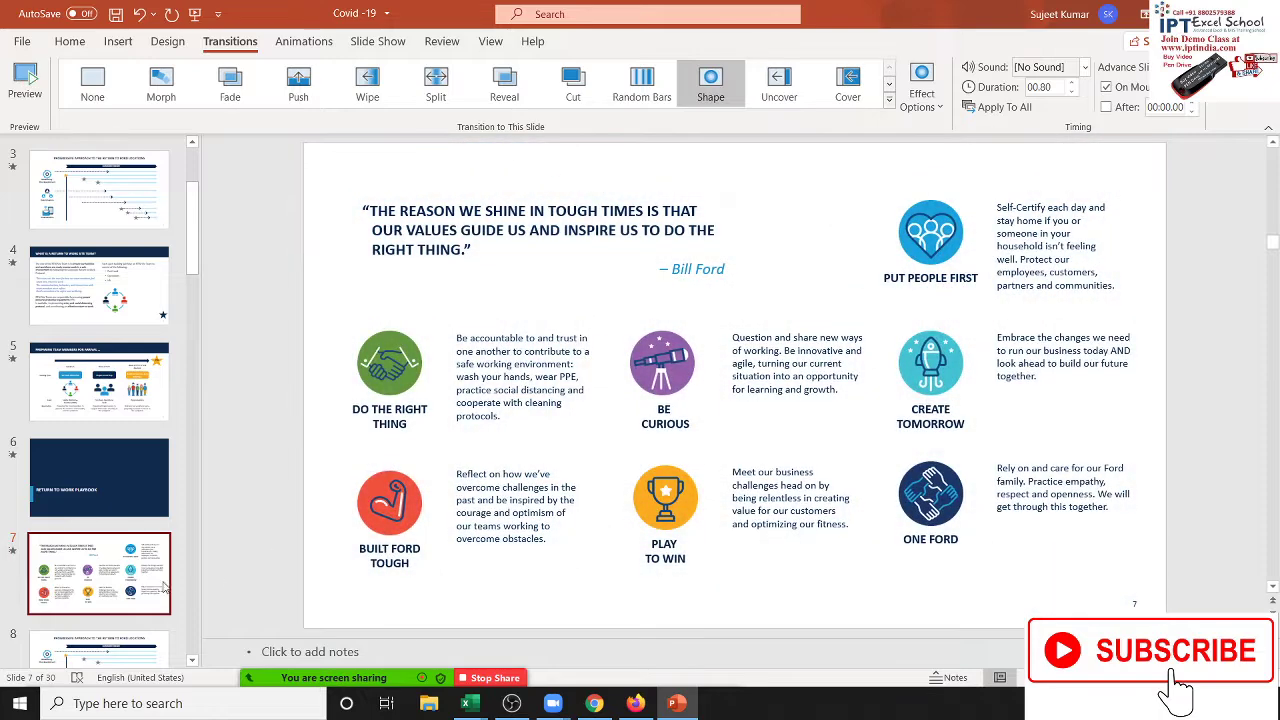
pyautogui.scroll(-2, 140, 572)
pyautogui.scroll(-1, 140, 572)
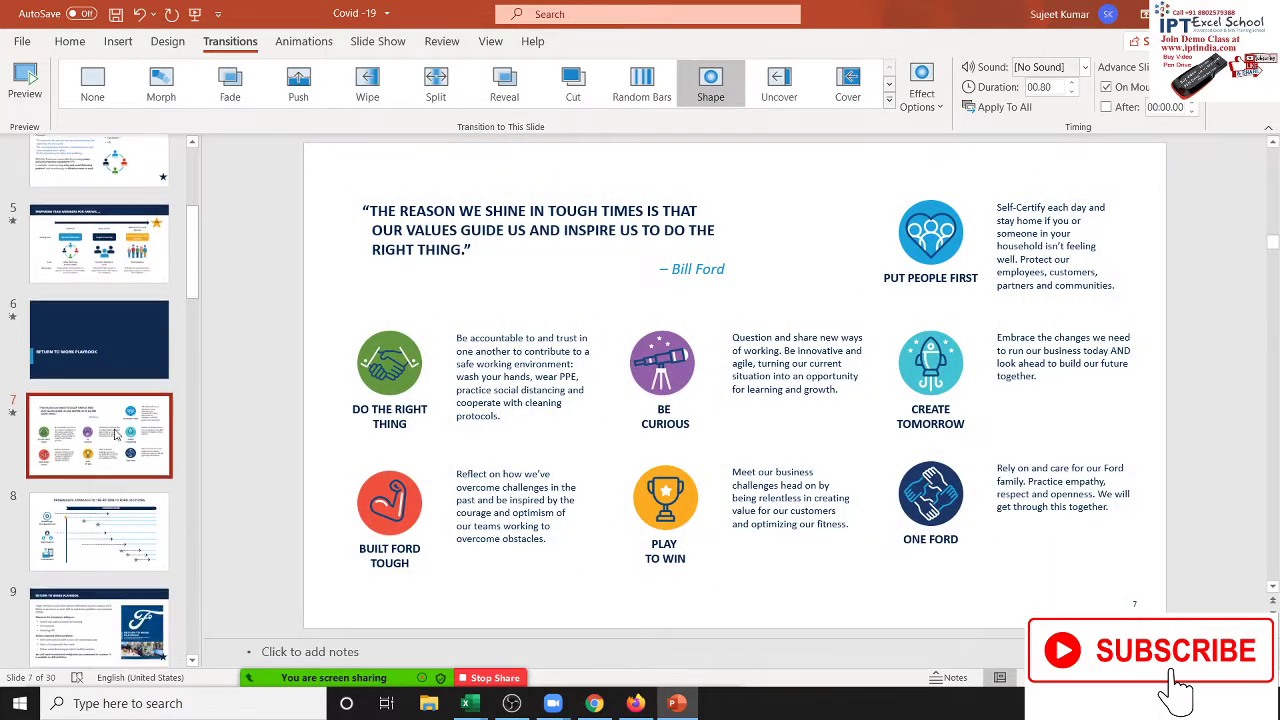
pyautogui.click(793, 97)
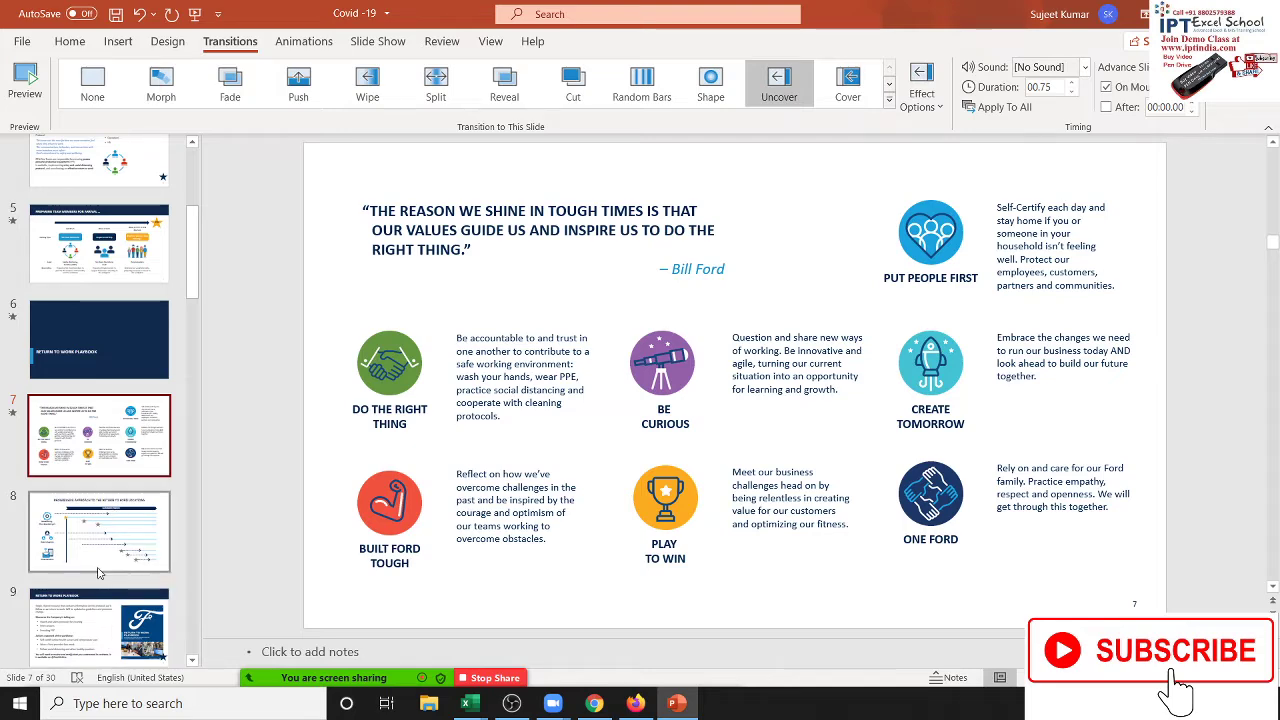
pyautogui.scroll(-2, 98, 573)
pyautogui.click(98, 475)
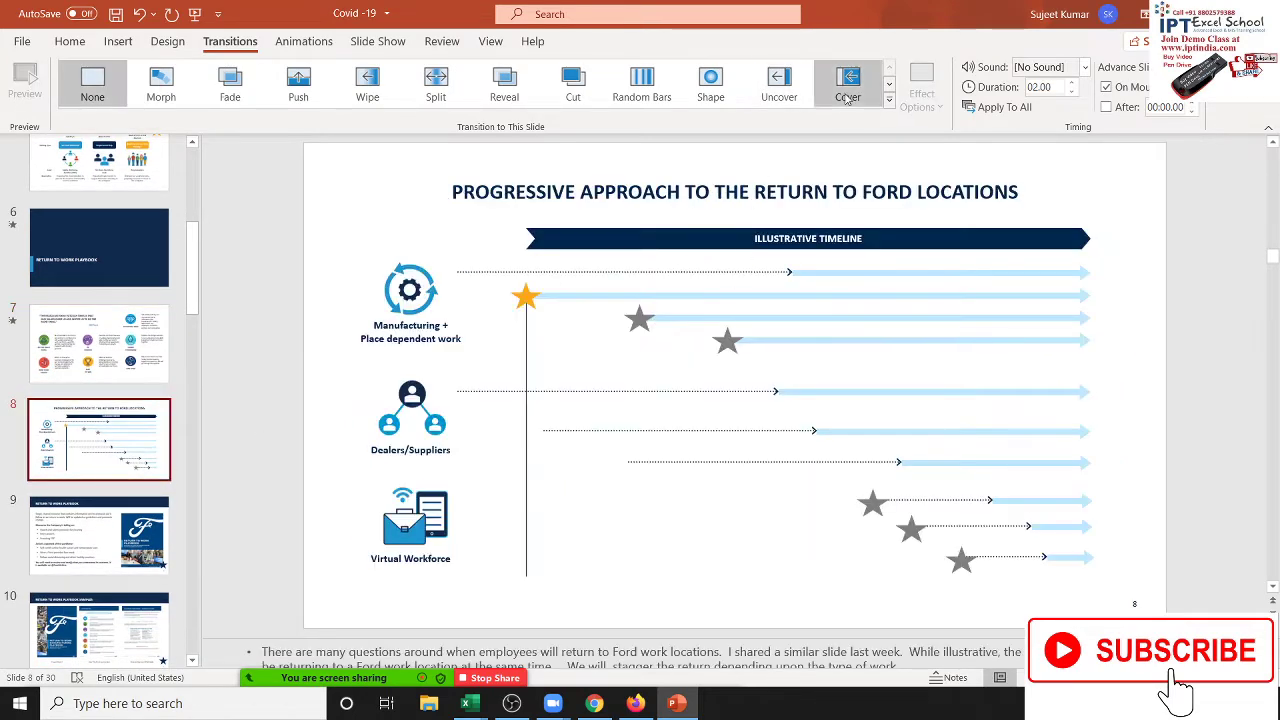
# Step: Replace slide 8's Cover transition with a 01.00 Flash from the full transitions gallery
pyautogui.click(847, 95)
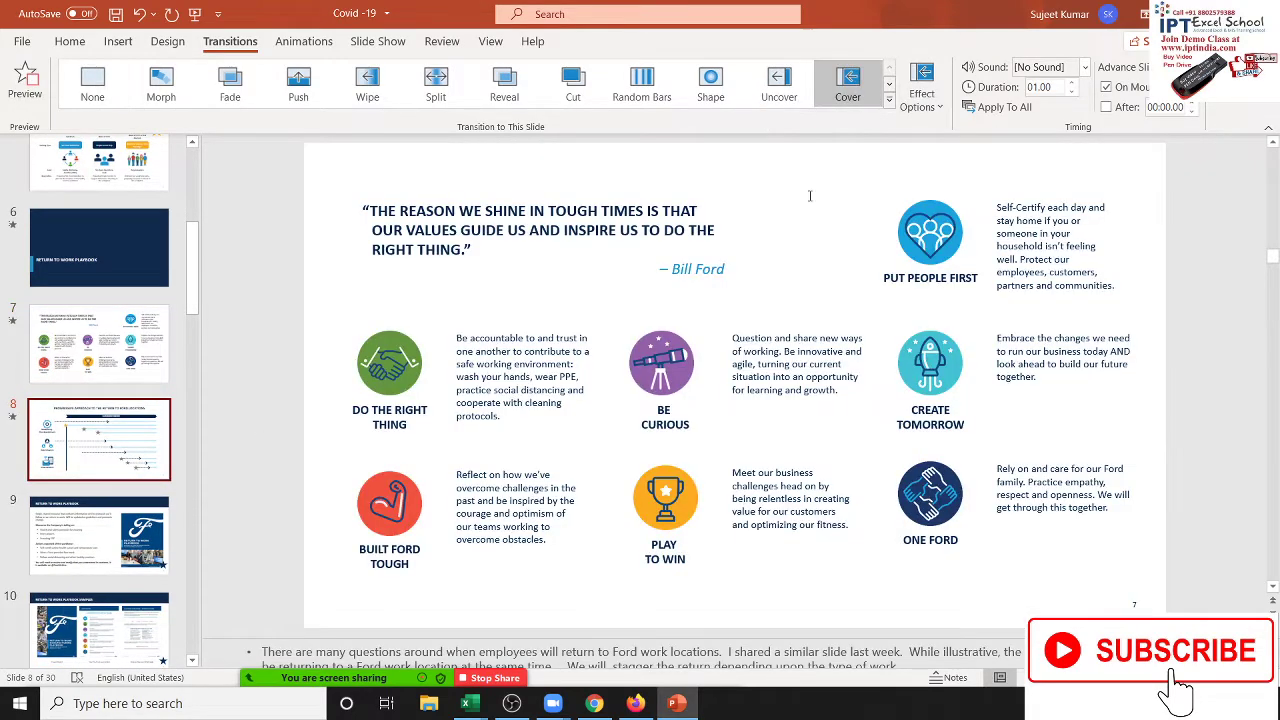
pyautogui.click(889, 100)
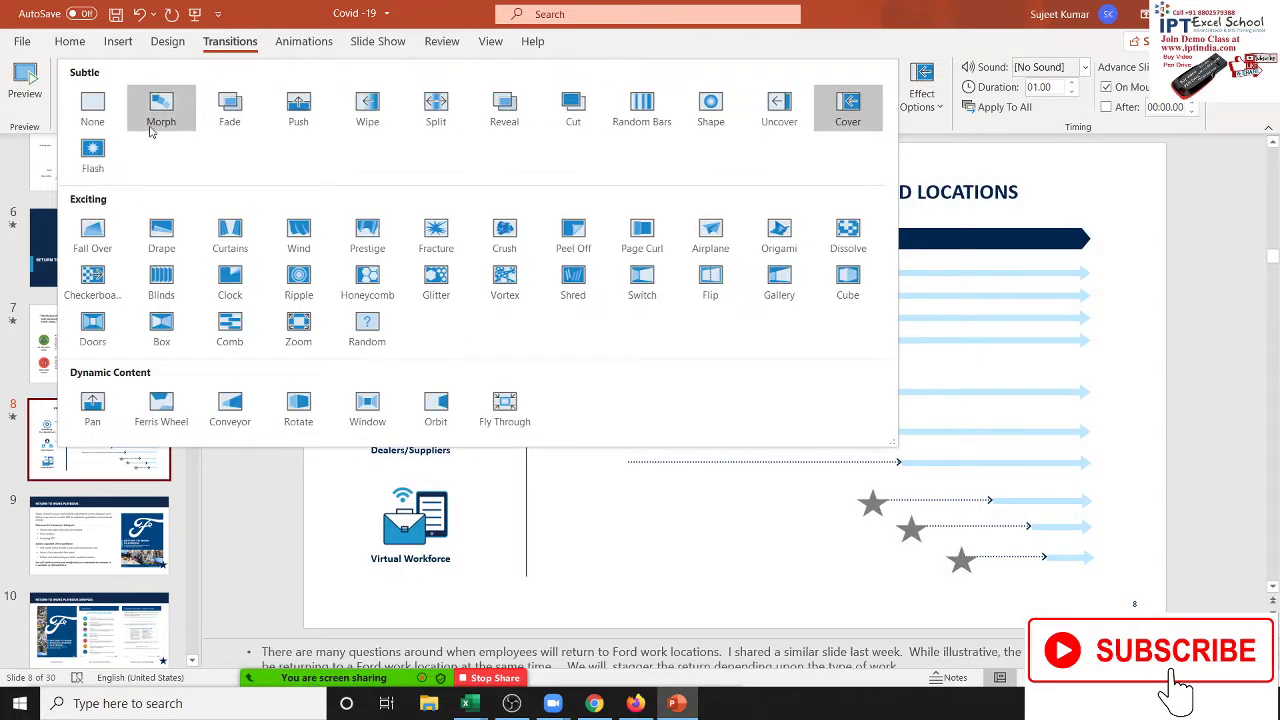
pyautogui.click(108, 160)
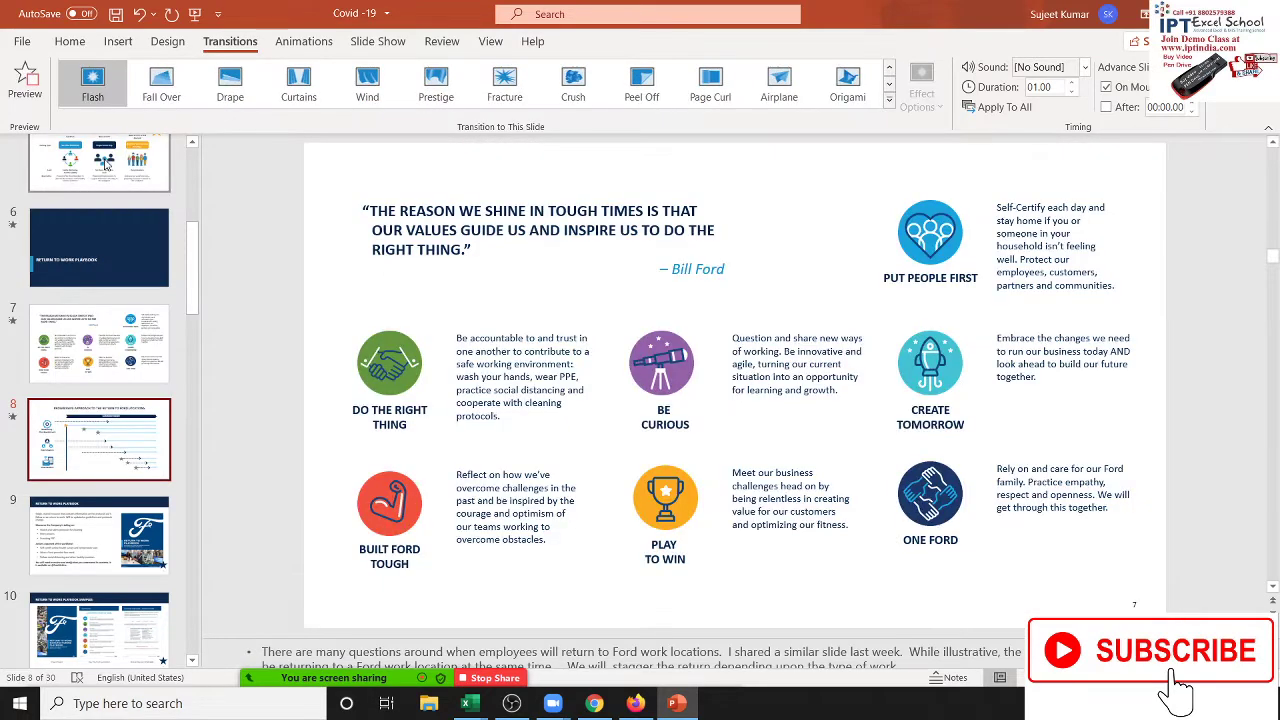
pyautogui.click(97, 566)
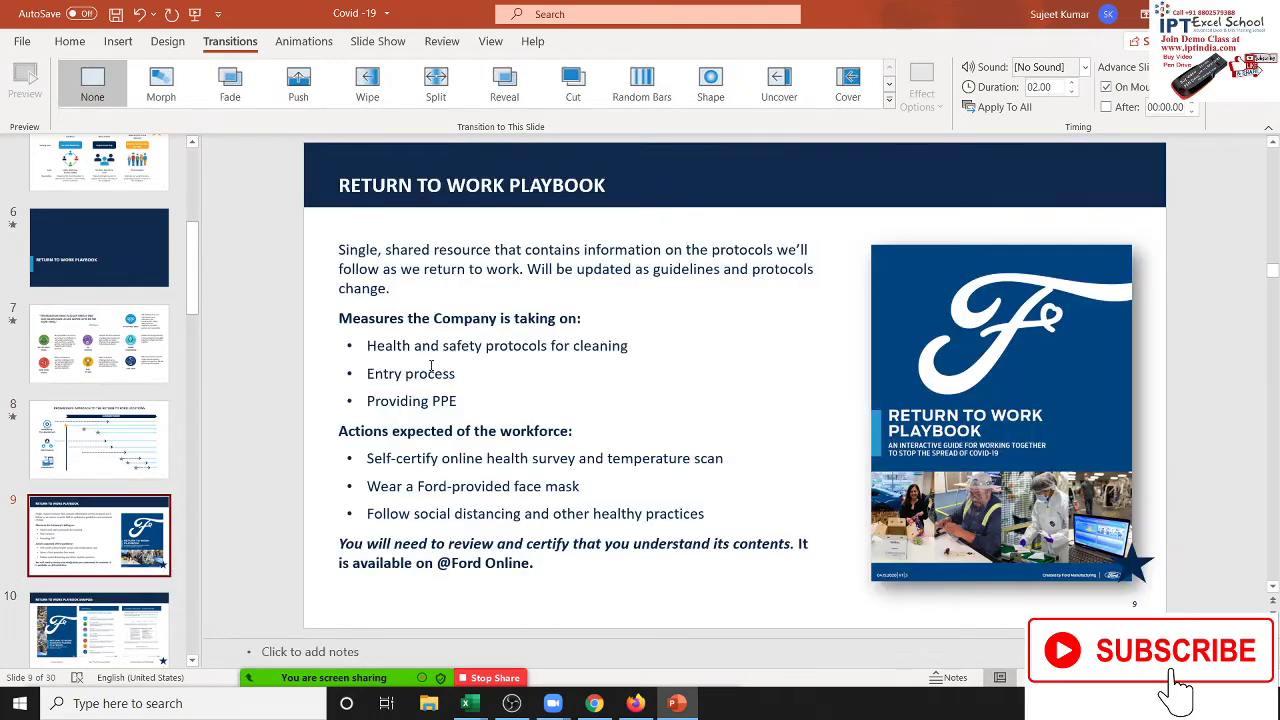
pyautogui.click(890, 103)
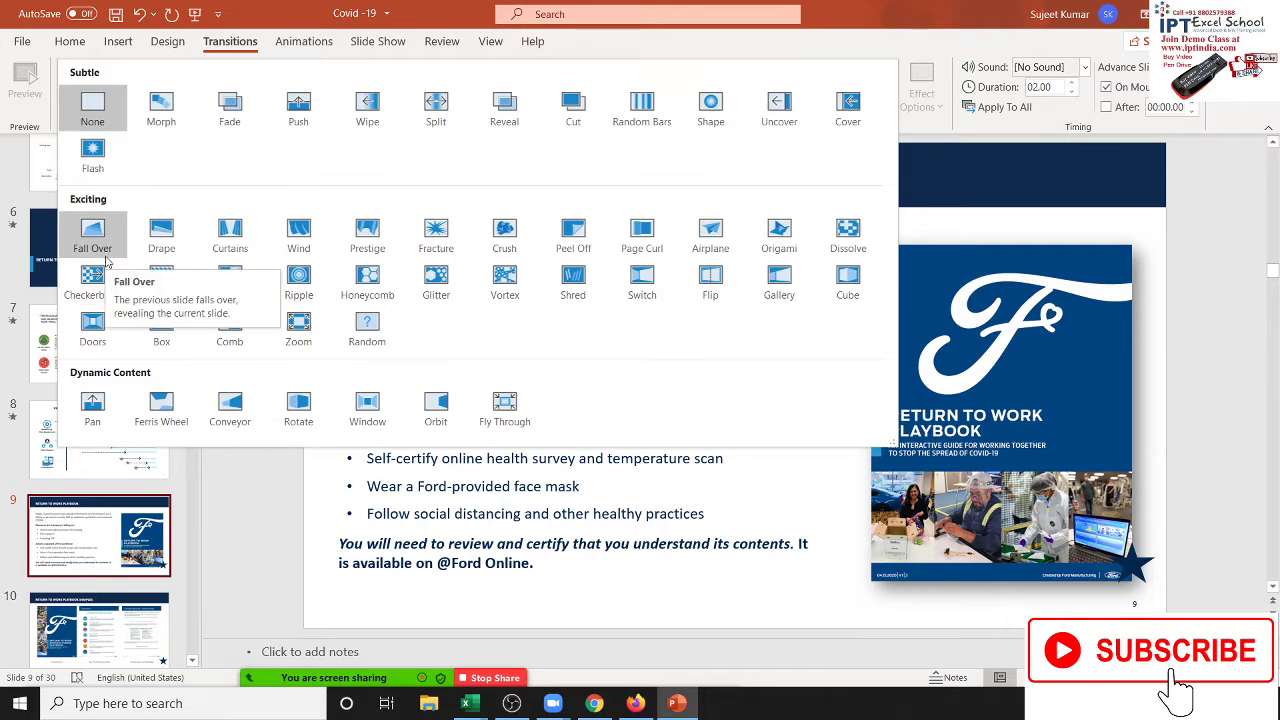
# Step: Apply Fall Over to slide 9, a 02.00 Drape to slide 10 and 06.00 Curtains to slide 11
pyautogui.click(92, 238)
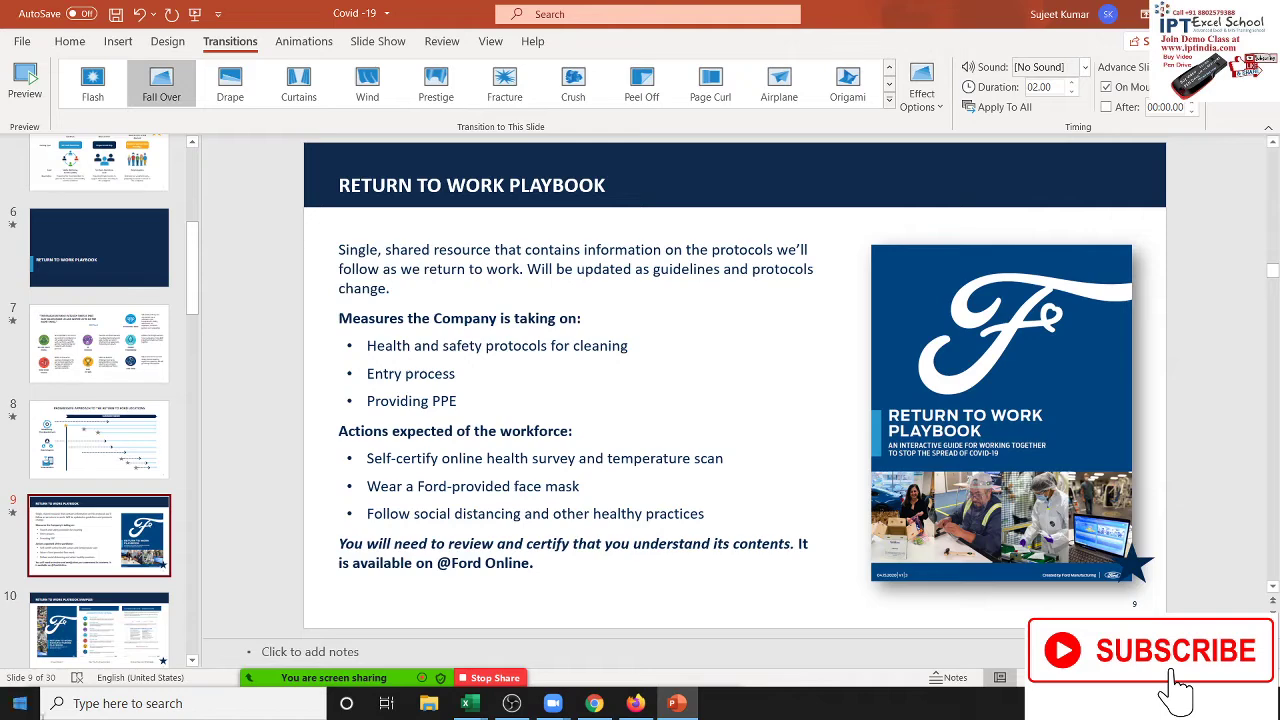
pyautogui.scroll(-1, 100, 450)
pyautogui.click(99, 540)
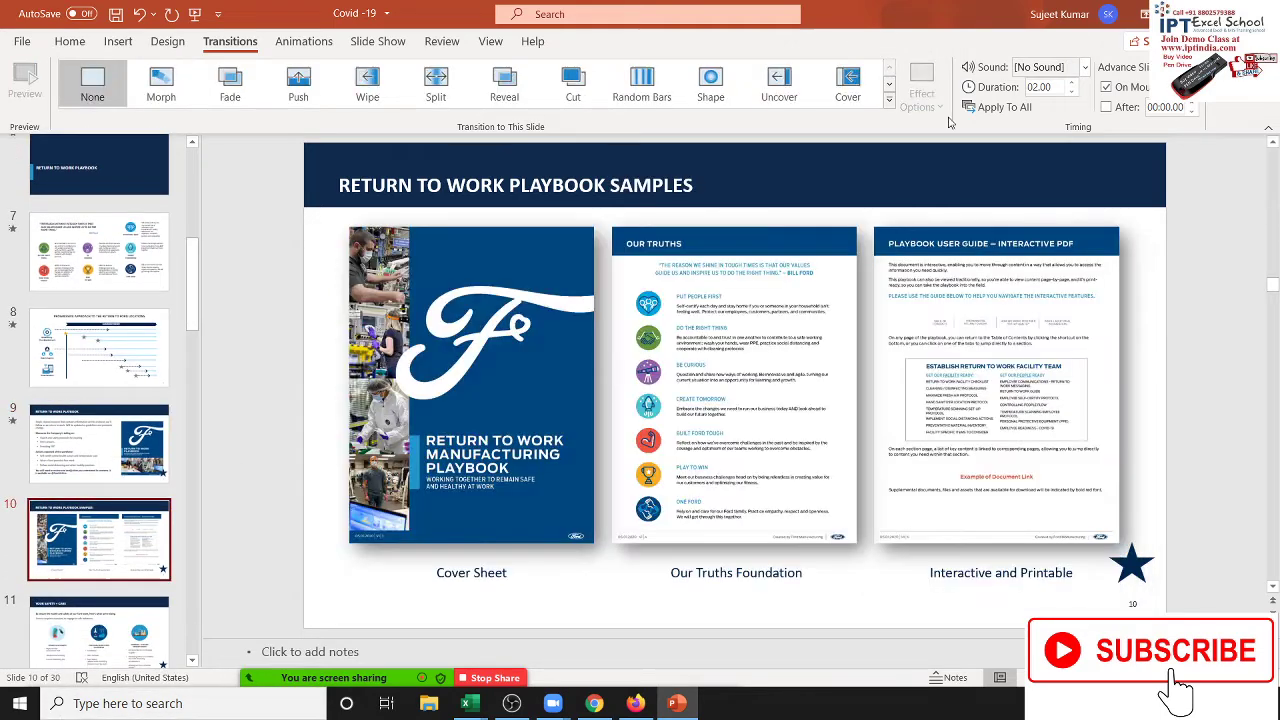
pyautogui.click(888, 100)
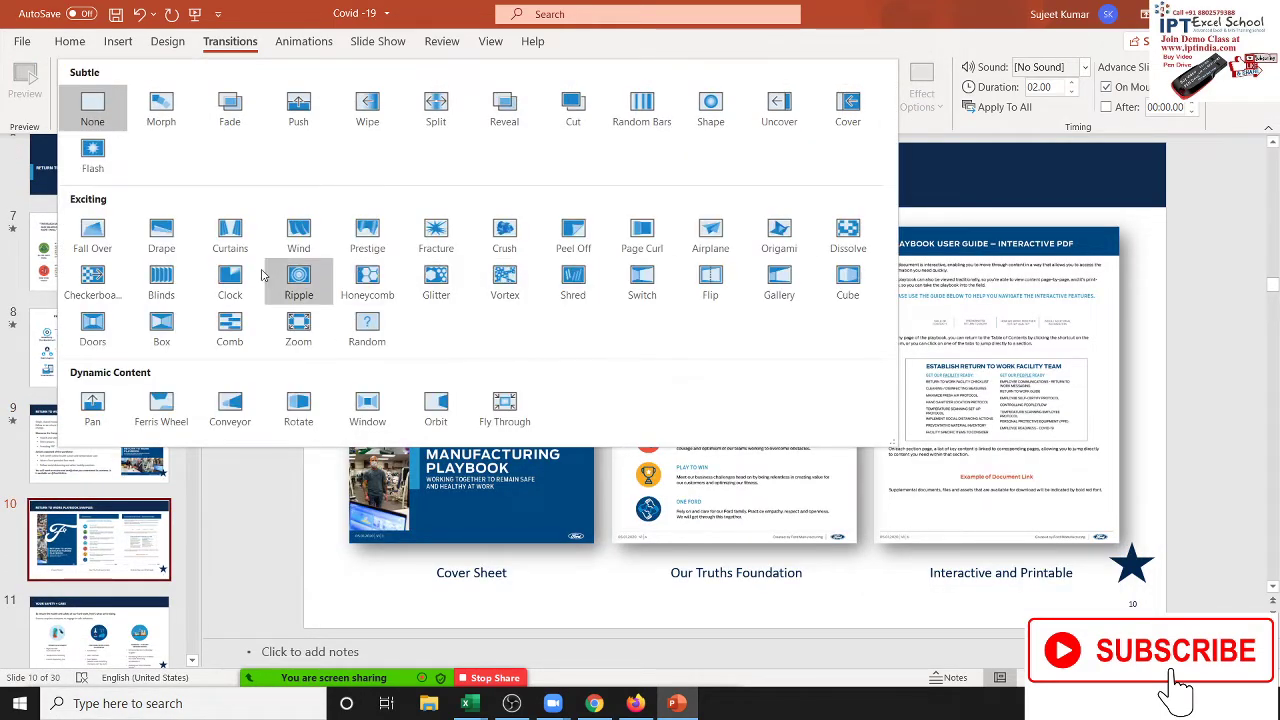
pyautogui.click(165, 245)
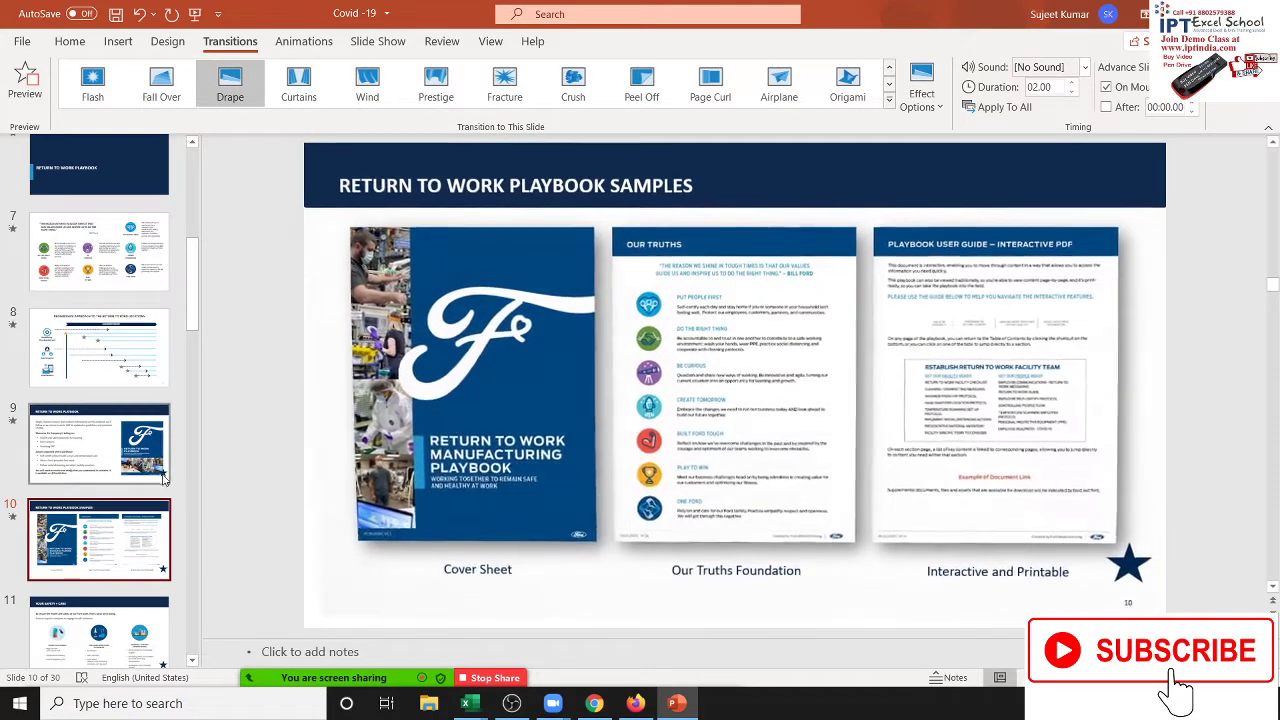
pyautogui.scroll(-1, 235, 487)
pyautogui.scroll(-1, 200, 488)
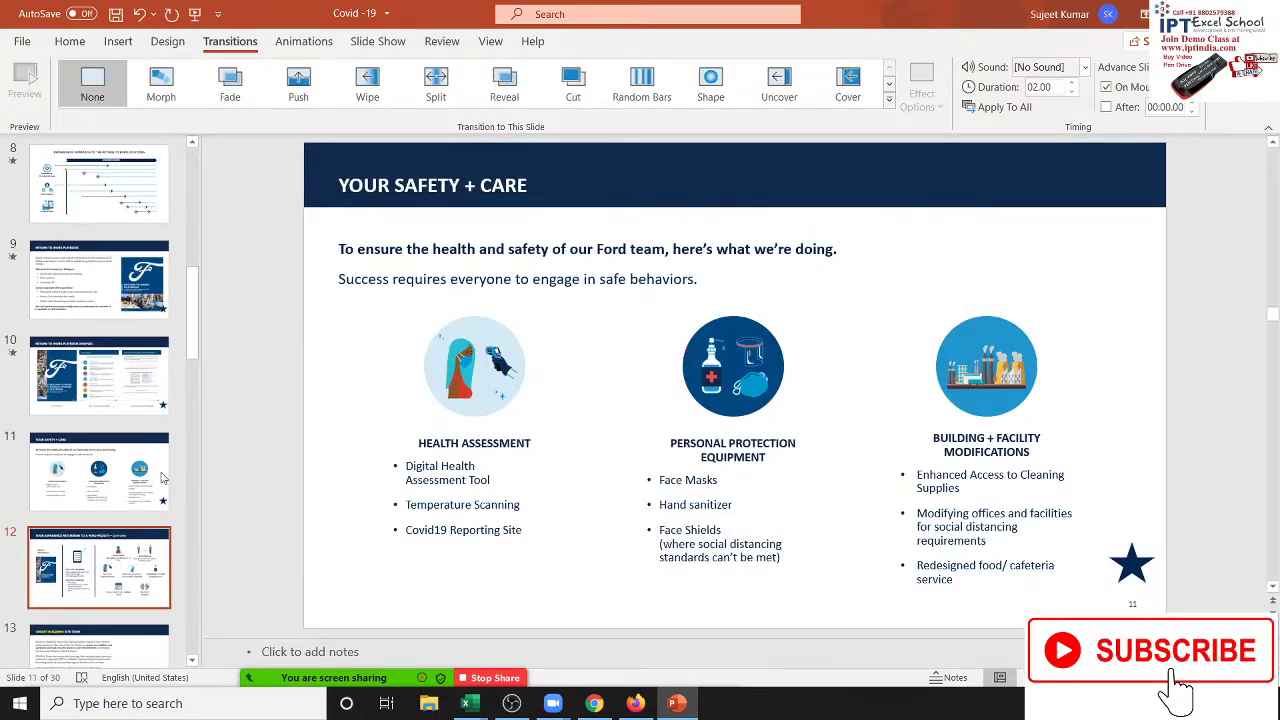
pyautogui.click(160, 478)
pyautogui.click(889, 101)
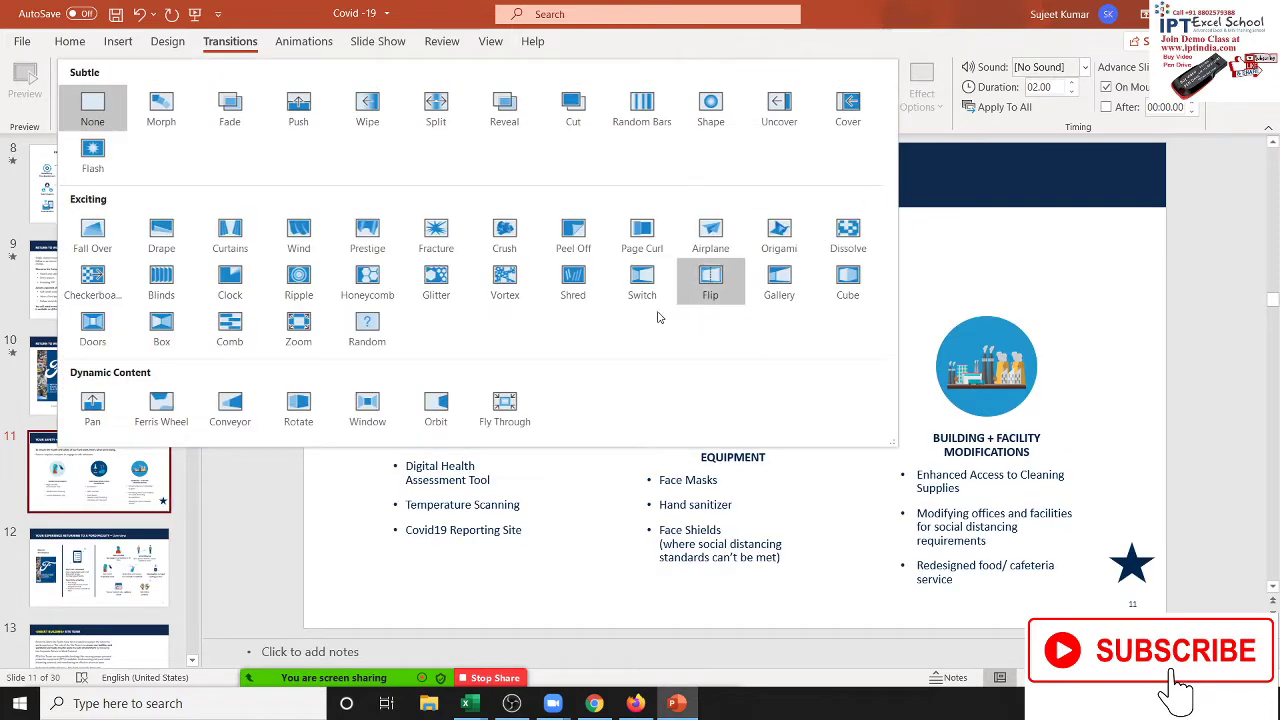
pyautogui.click(230, 237)
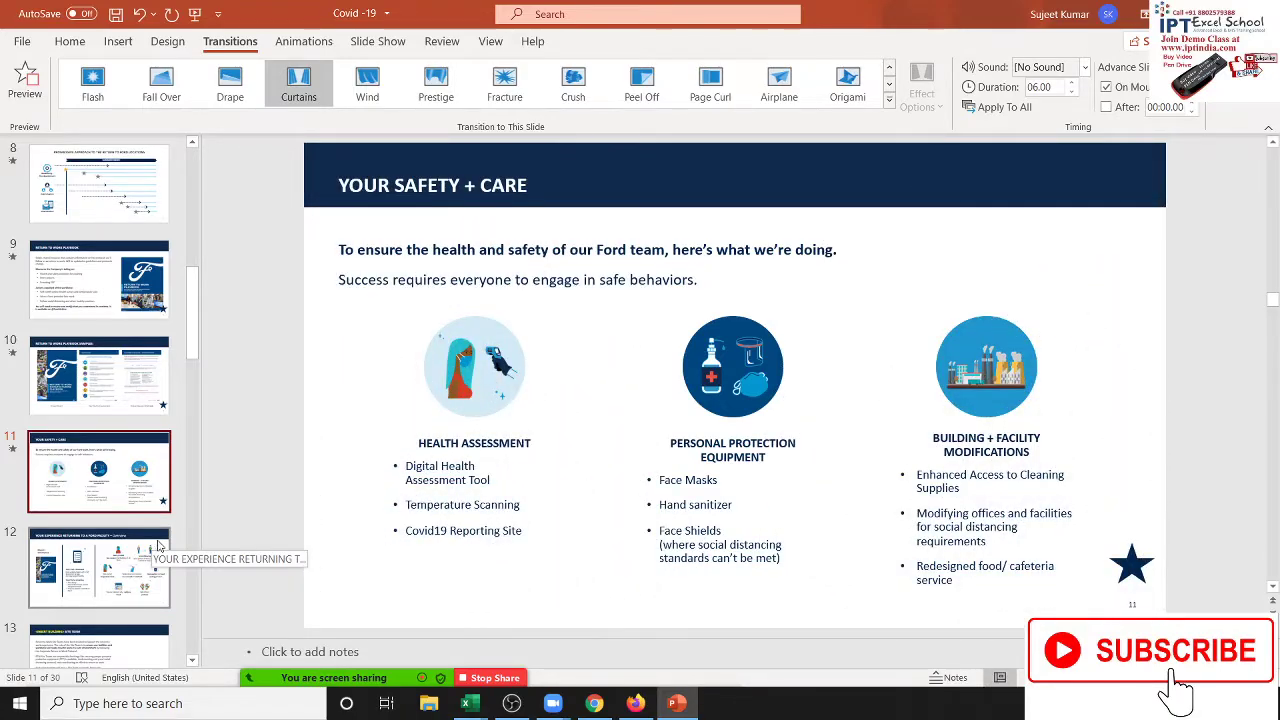
pyautogui.scroll(-2, 153, 543)
# Step: Give slide 12 a Wind transition and the site team slide 13 a Prestige transition
pyautogui.click(140, 457)
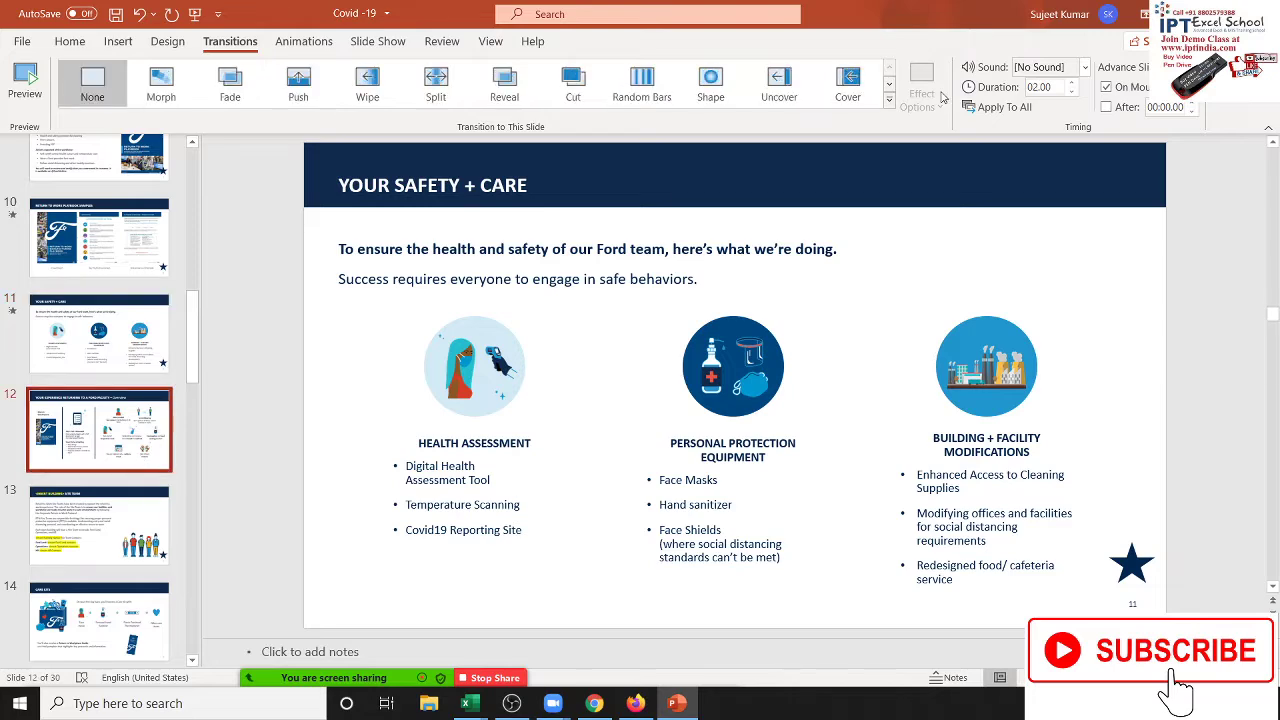
pyautogui.click(888, 99)
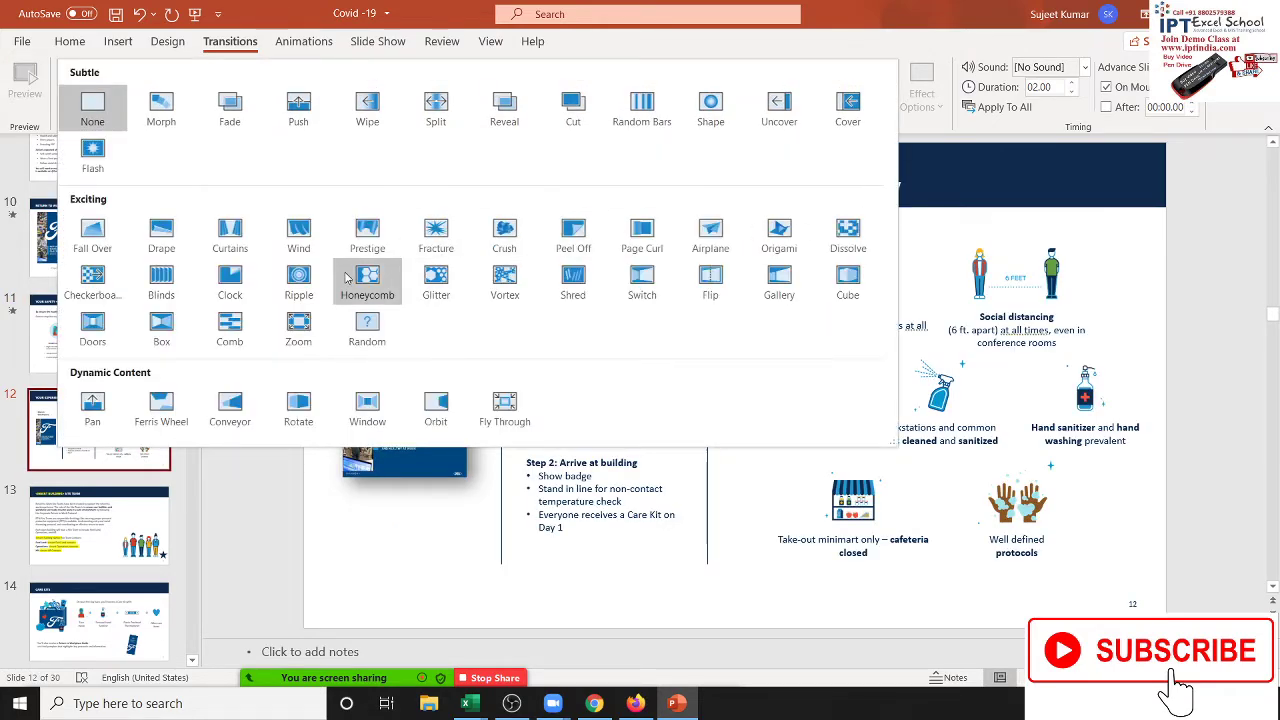
pyautogui.click(316, 250)
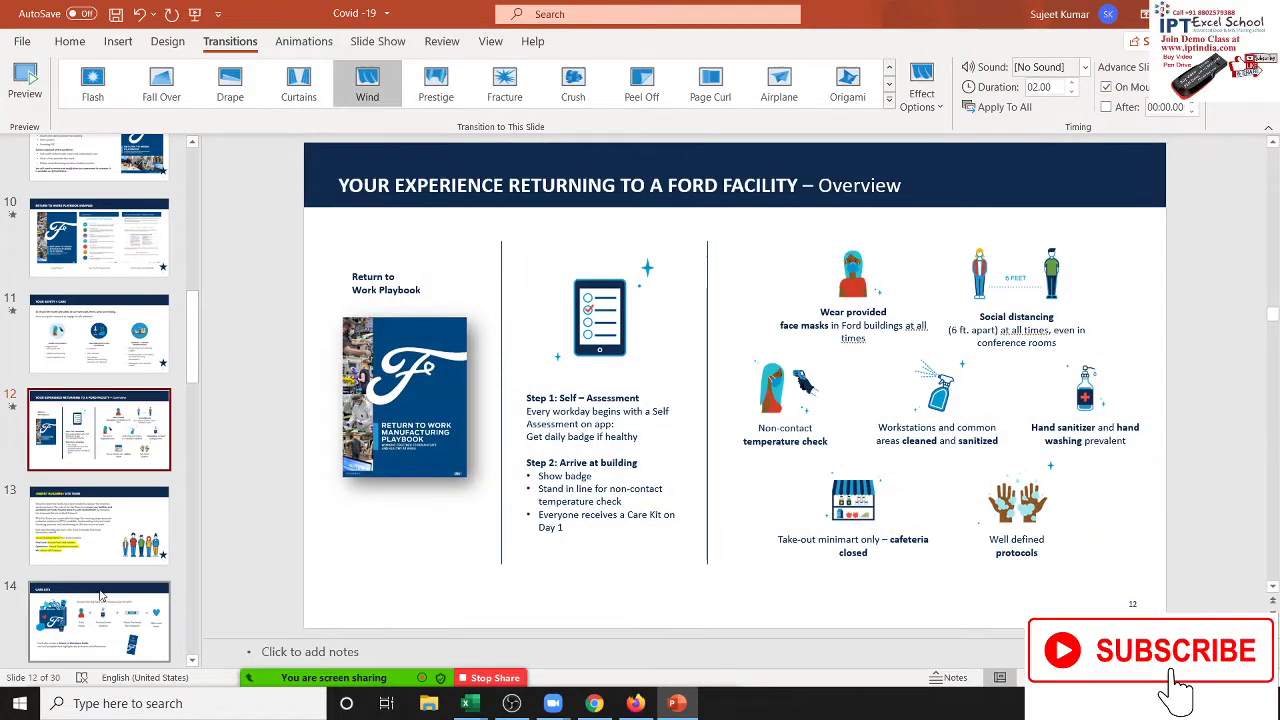
pyautogui.click(100, 555)
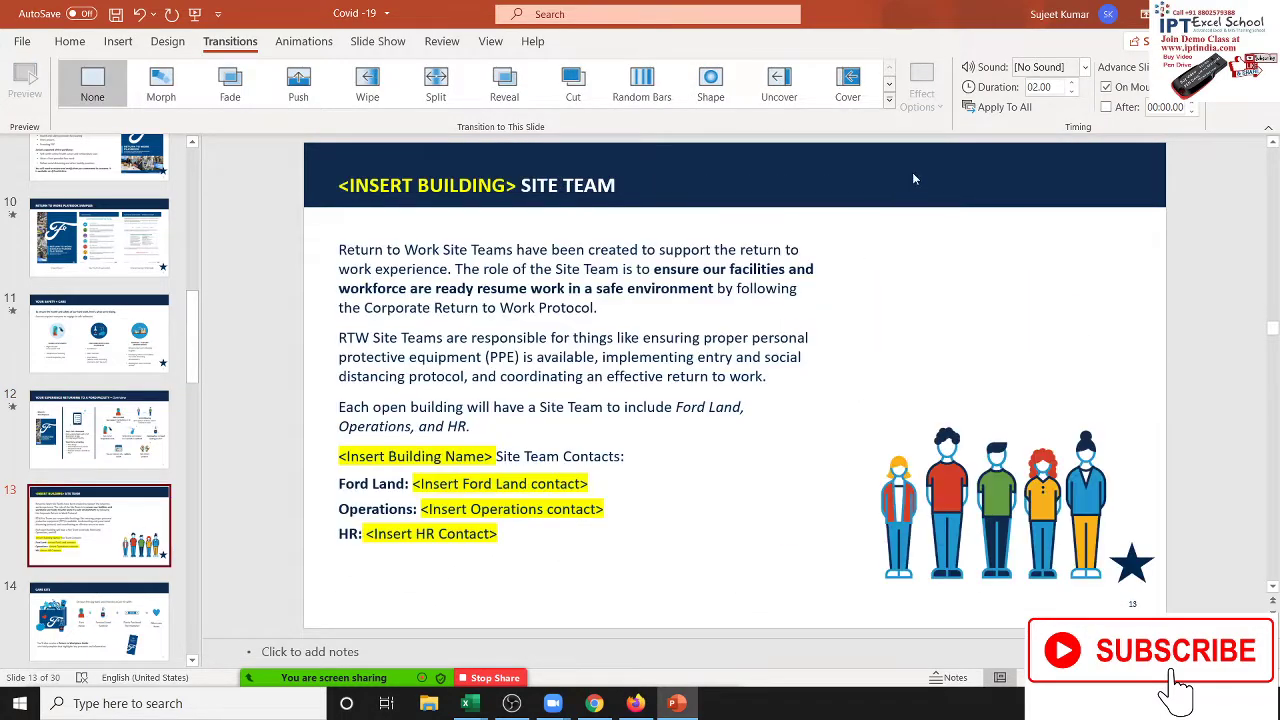
pyautogui.click(889, 102)
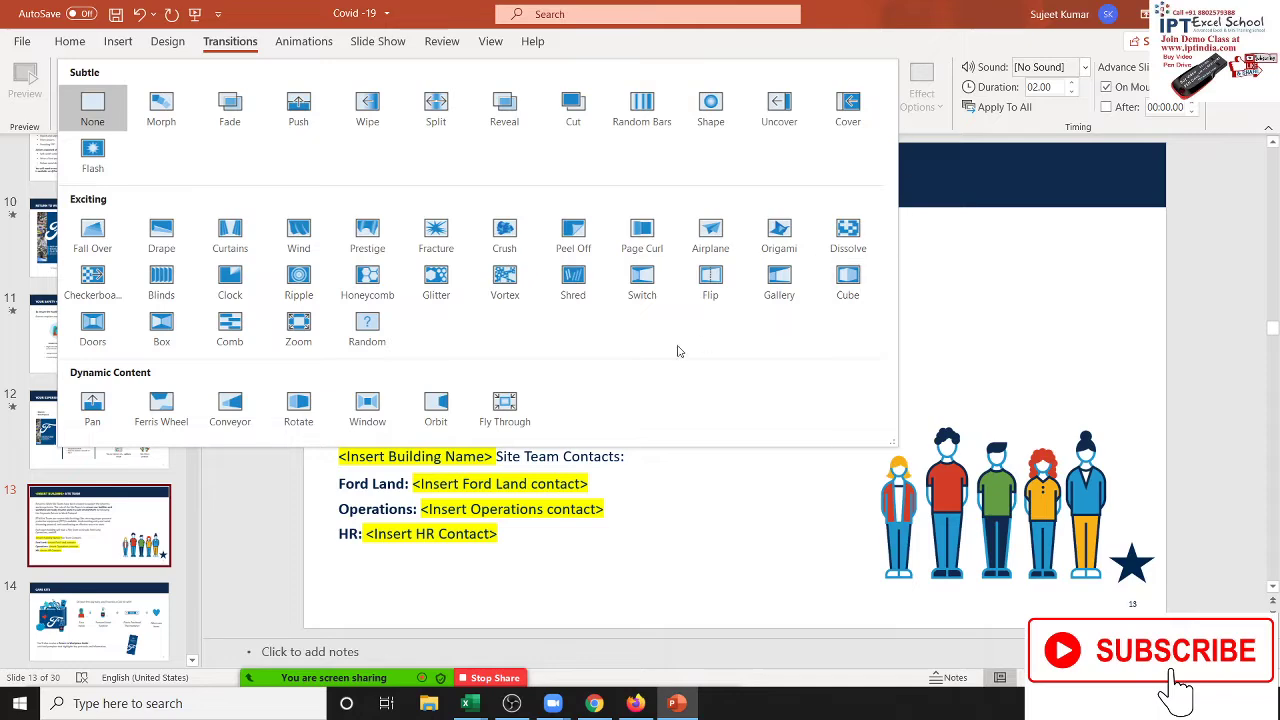
pyautogui.click(386, 252)
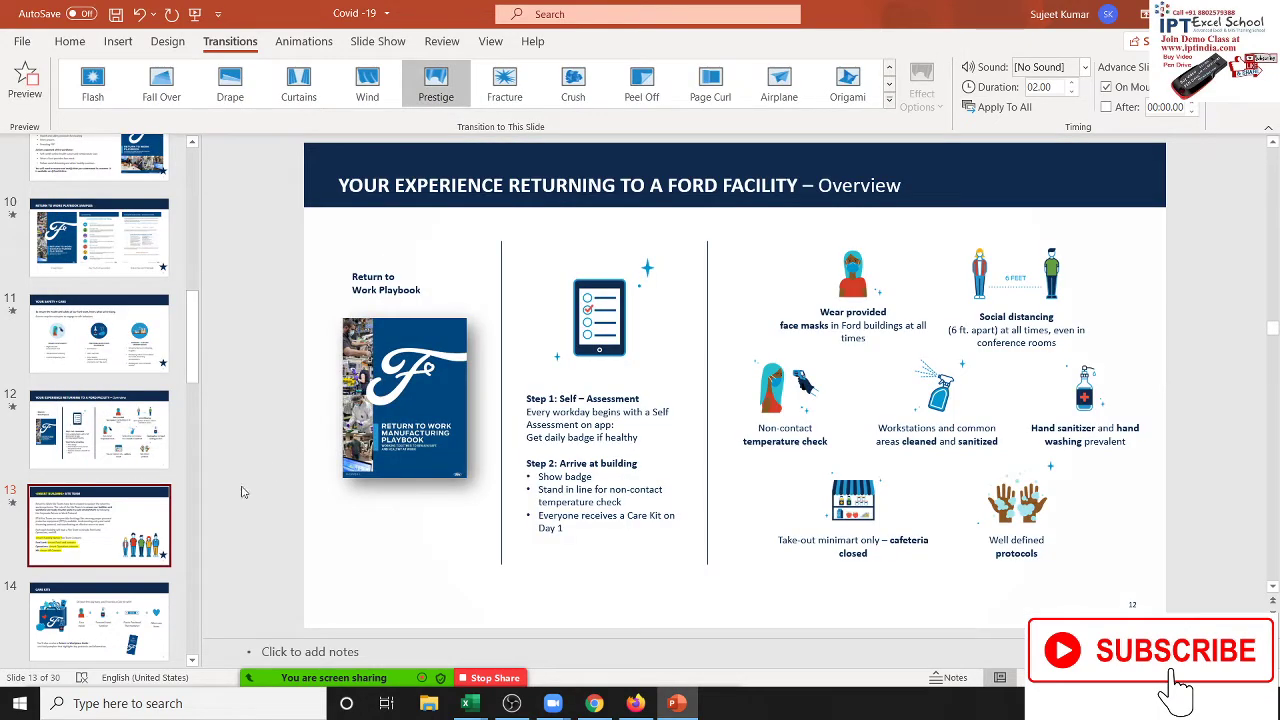
# Step: Give the Care Kits slide 14 a 02.00 Fracture and slide 15 a 01.25 Airplane transition
pyautogui.press('Down')
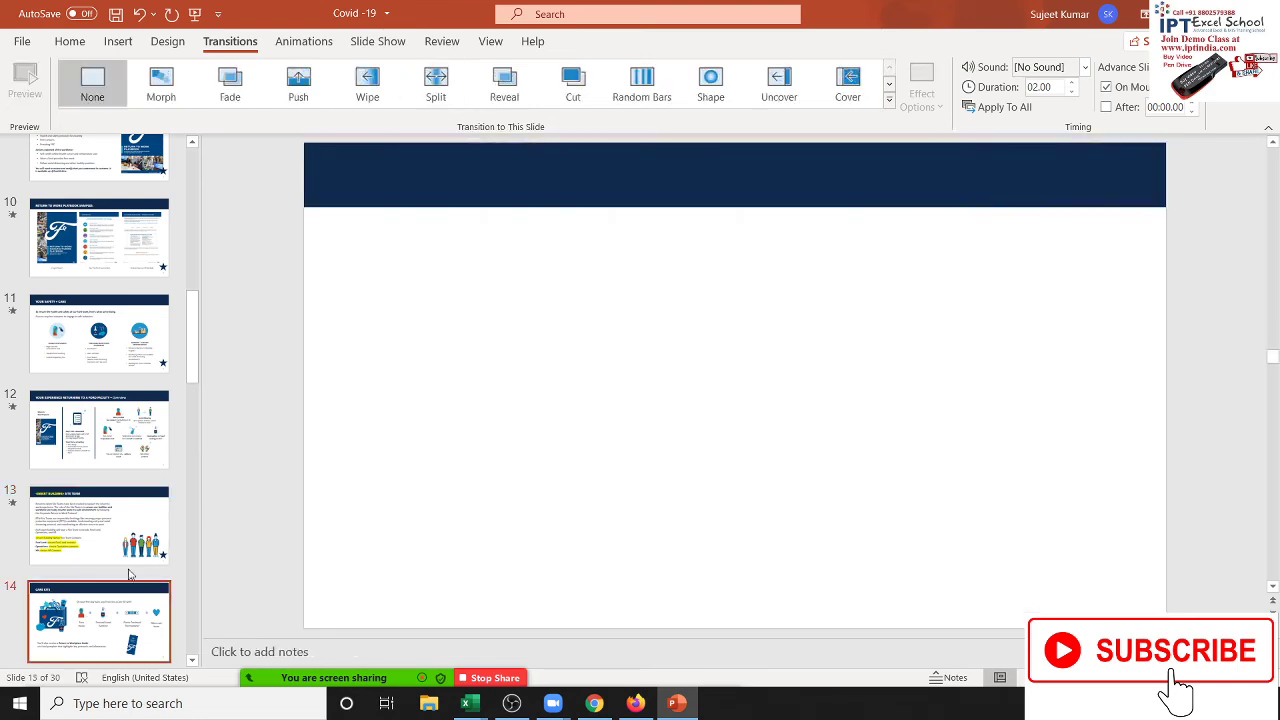
pyautogui.press('Up')
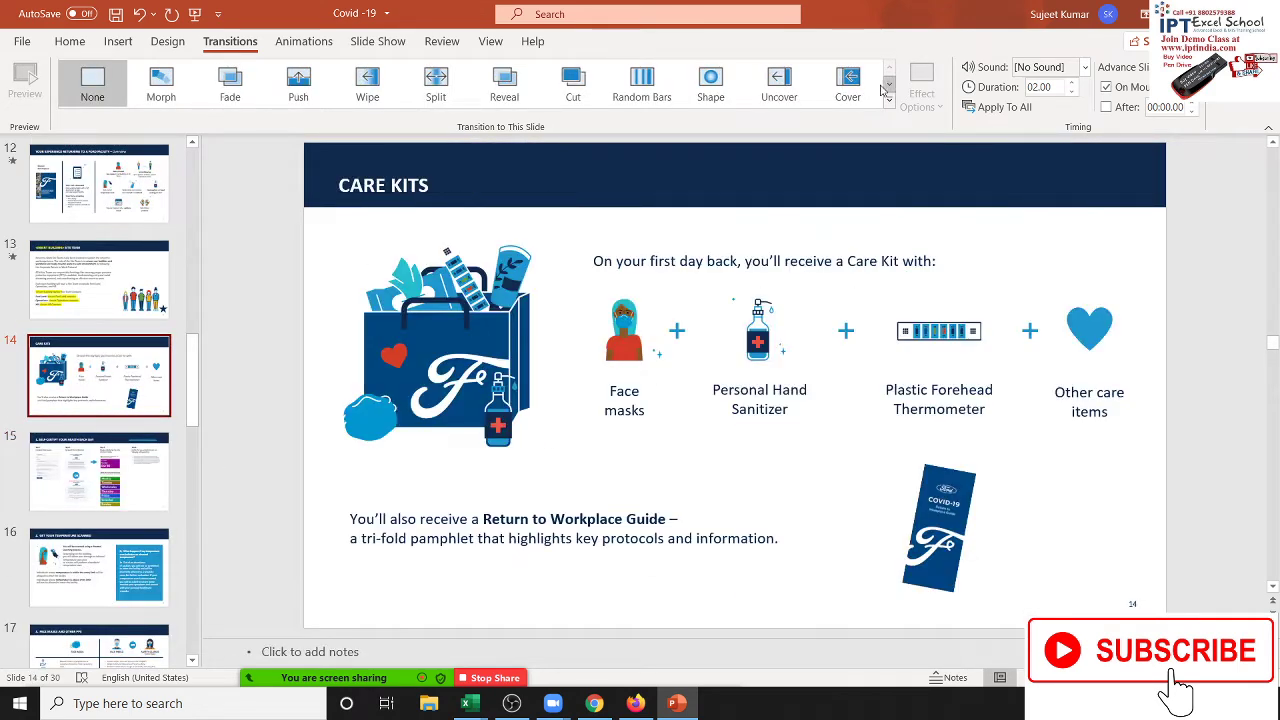
pyautogui.click(887, 98)
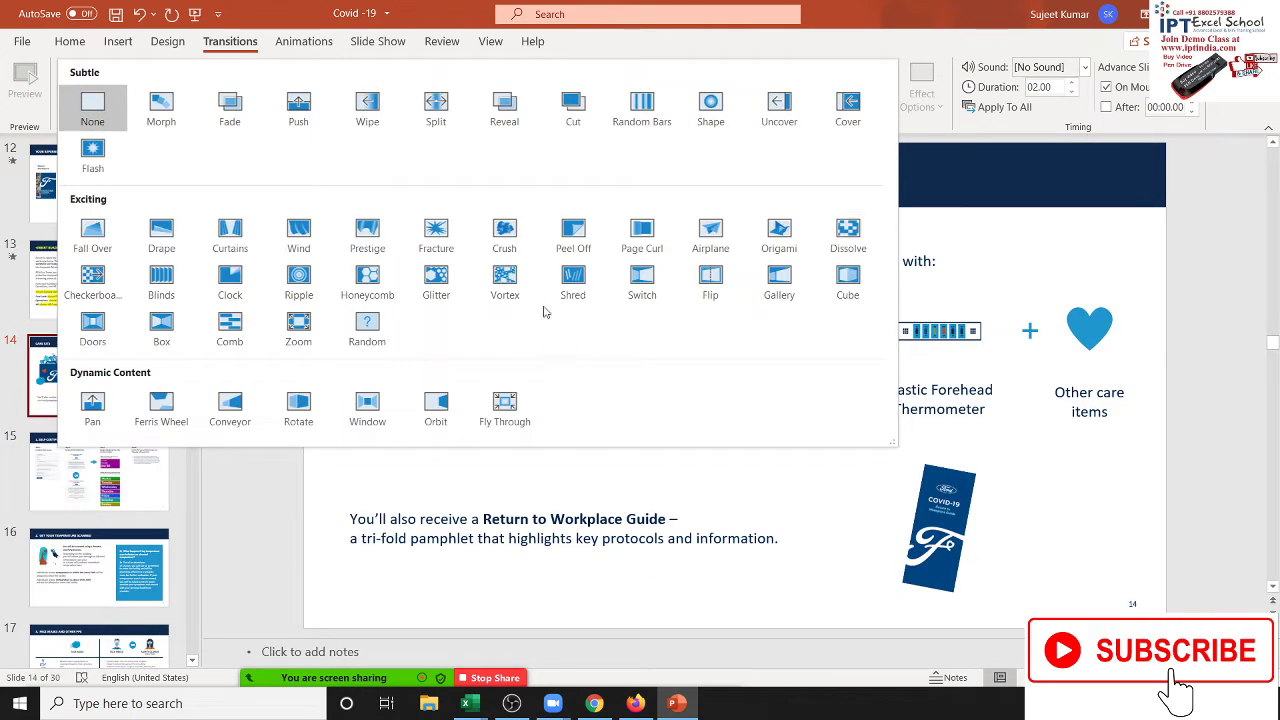
pyautogui.click(456, 258)
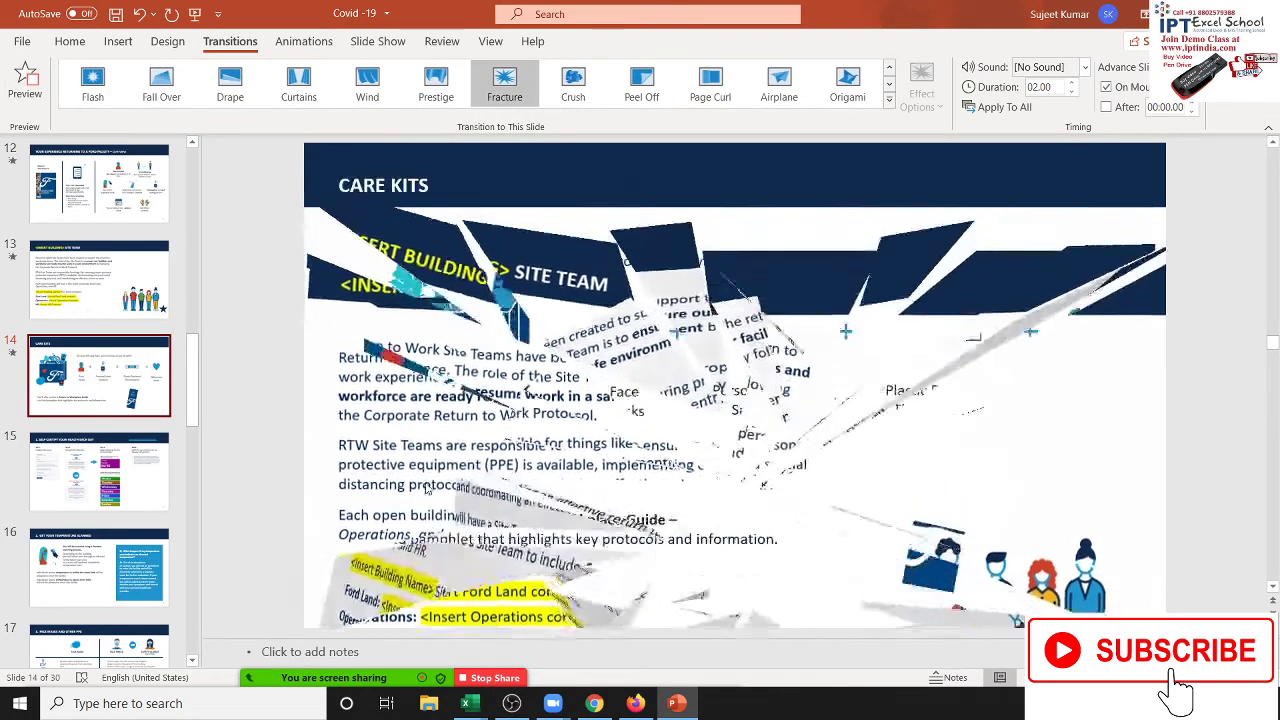
pyautogui.click(145, 500)
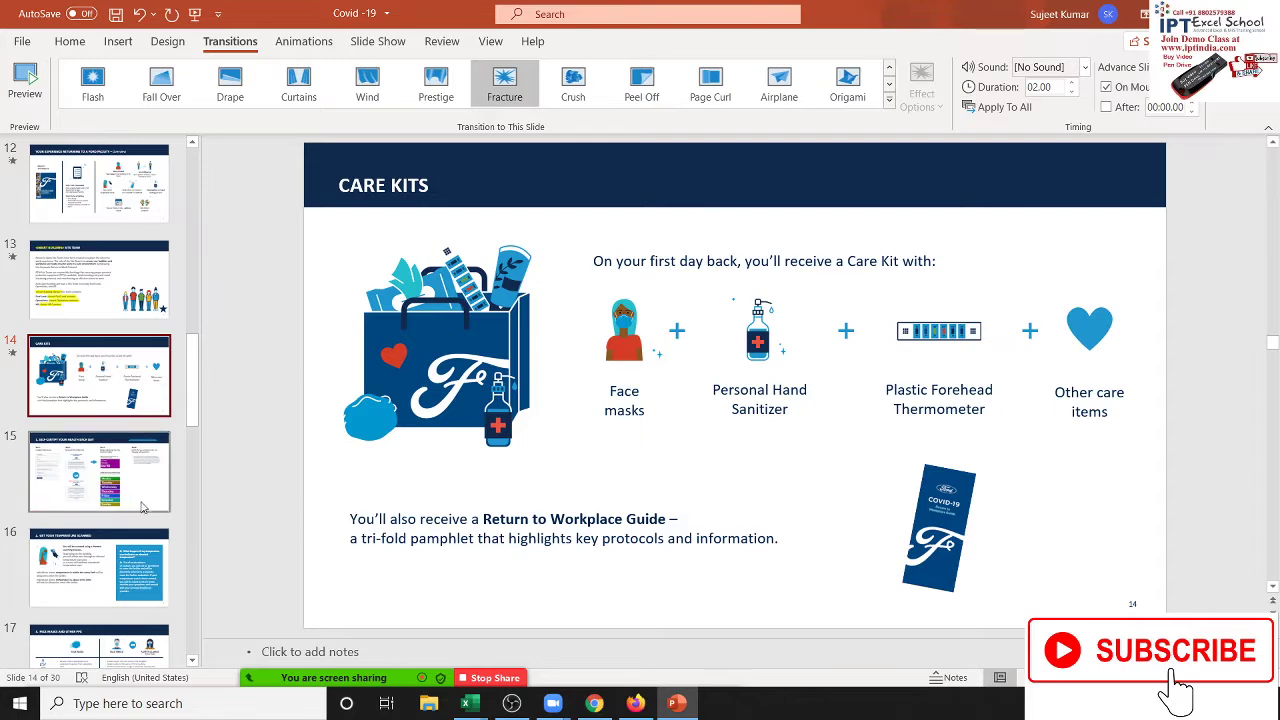
pyautogui.click(889, 102)
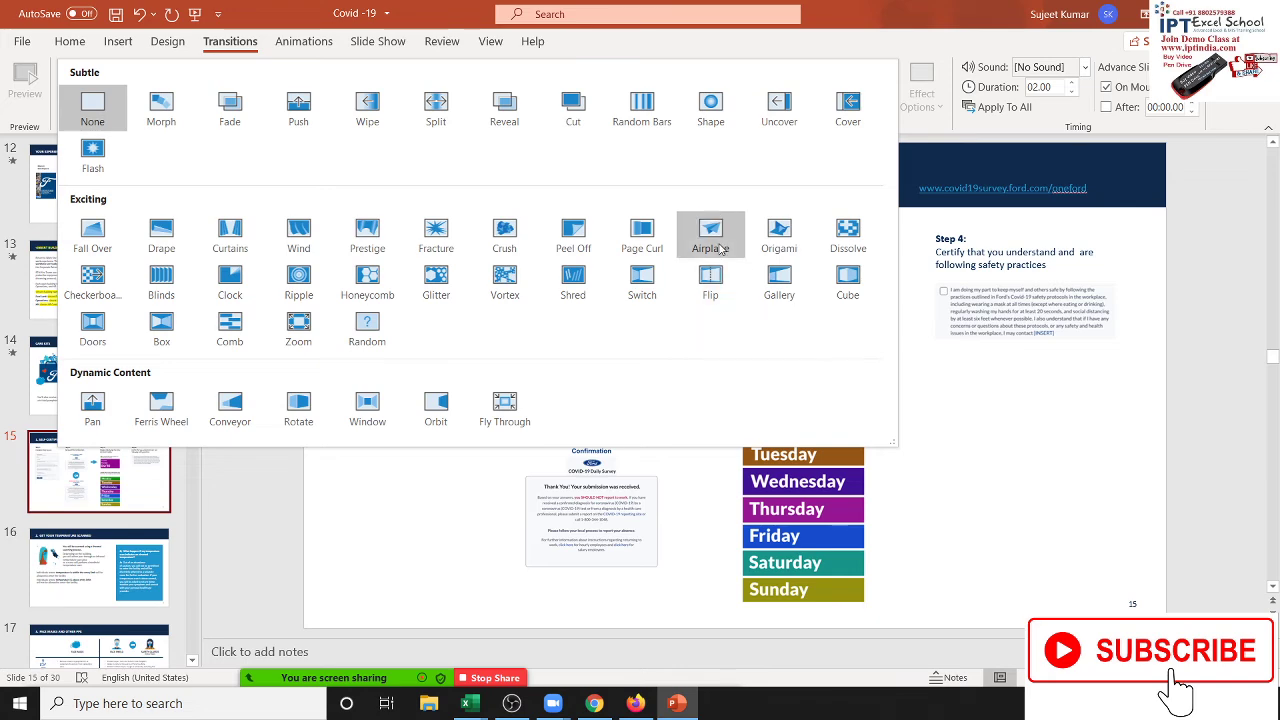
pyautogui.click(710, 232)
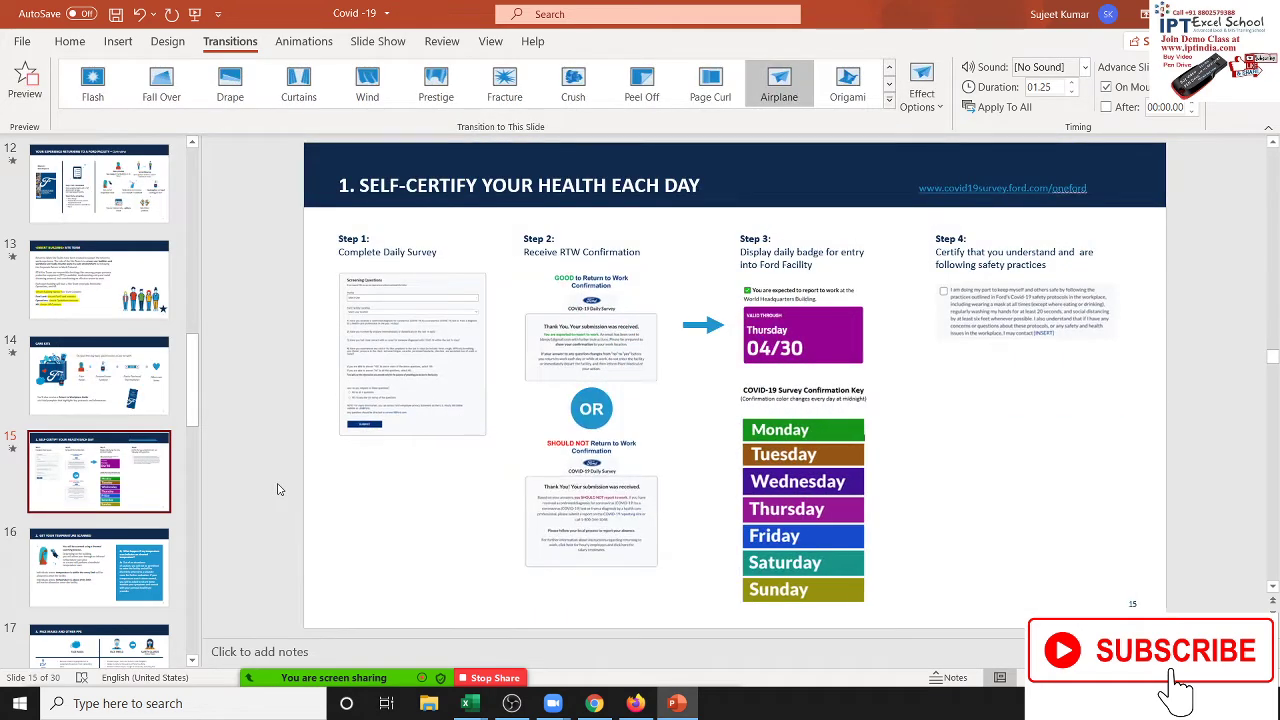
pyautogui.scroll(-2, 206, 504)
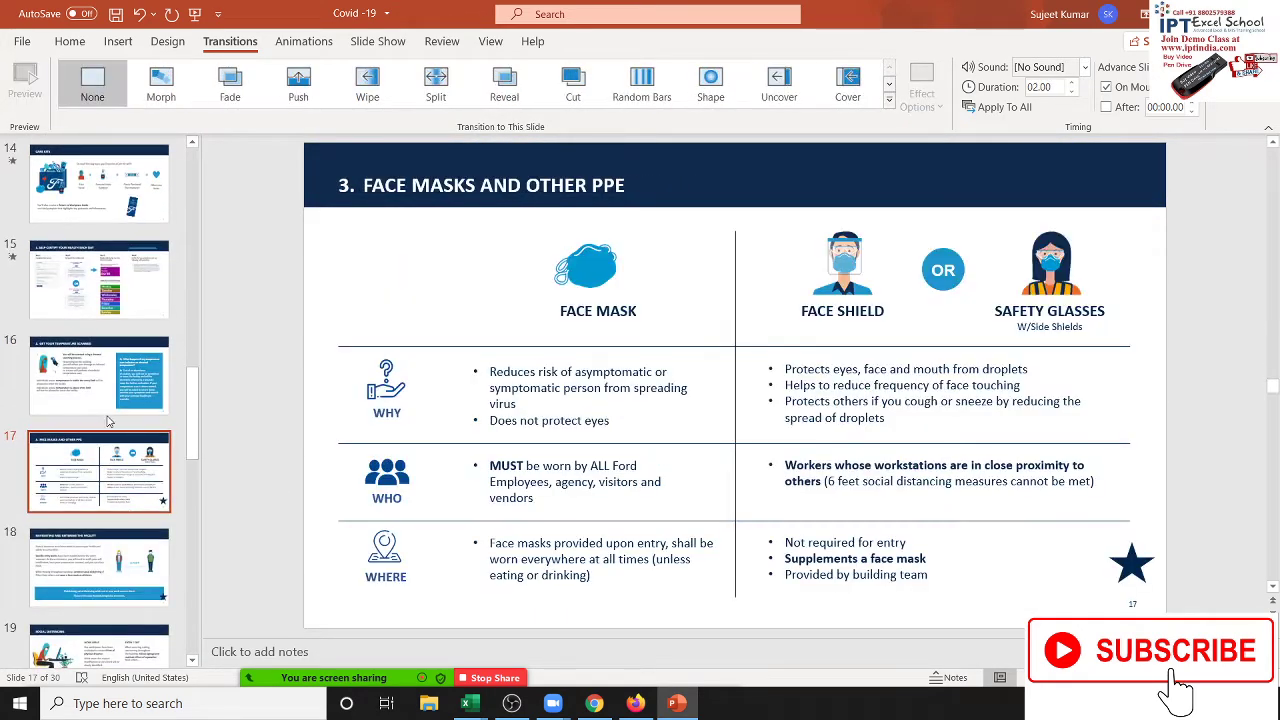
# Step: Apply the Origami transition to slide 16 and Dissolve to slide 17
pyautogui.scroll(1, 206, 504)
pyautogui.click(889, 104)
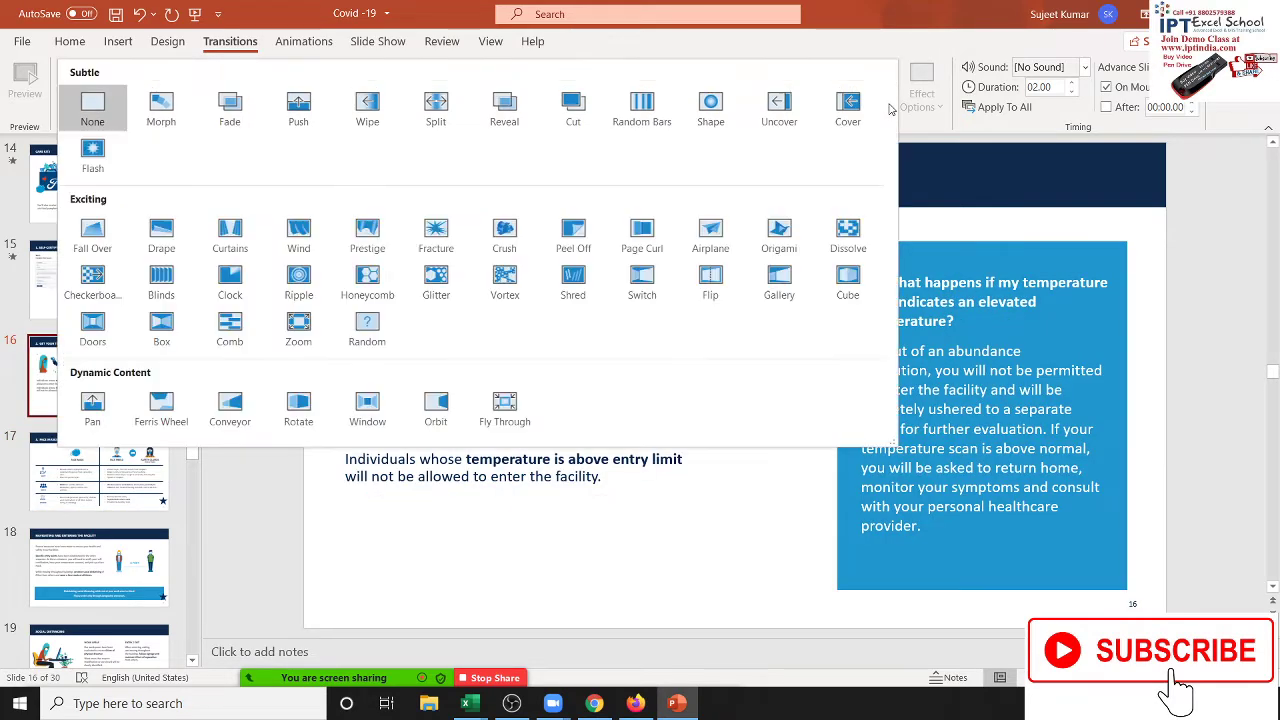
pyautogui.click(779, 245)
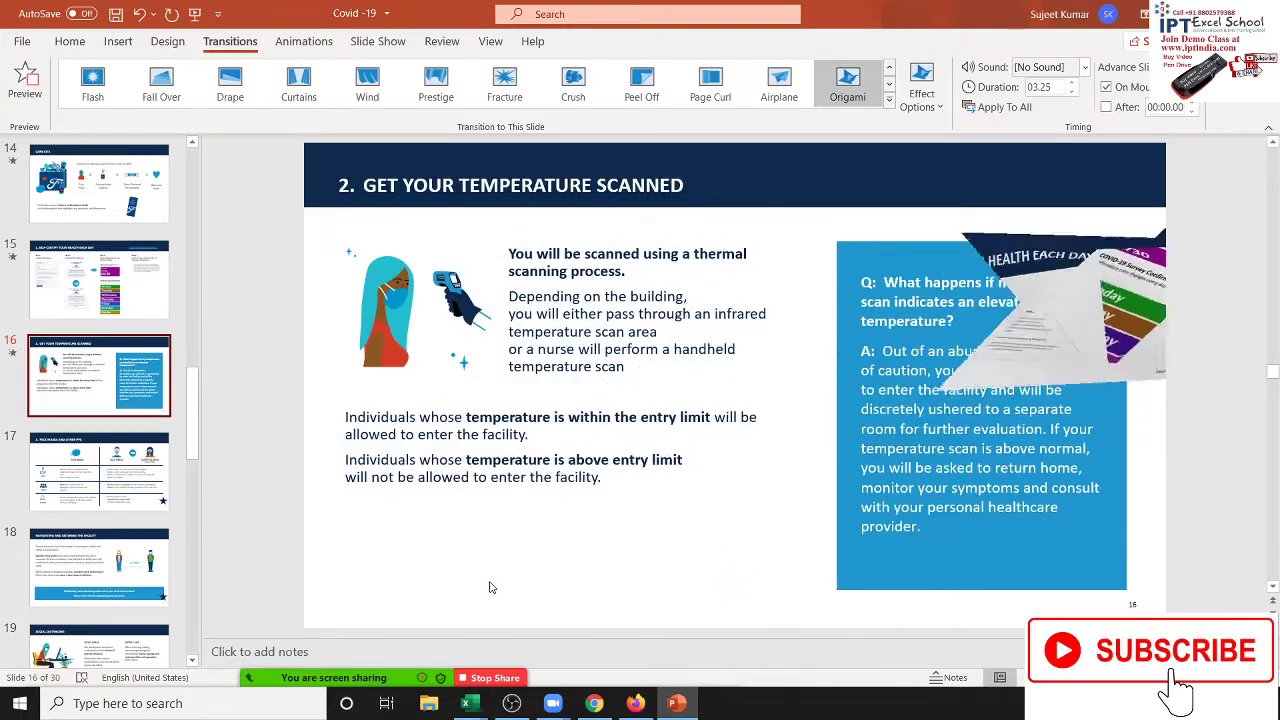
pyautogui.scroll(-1, 490, 587)
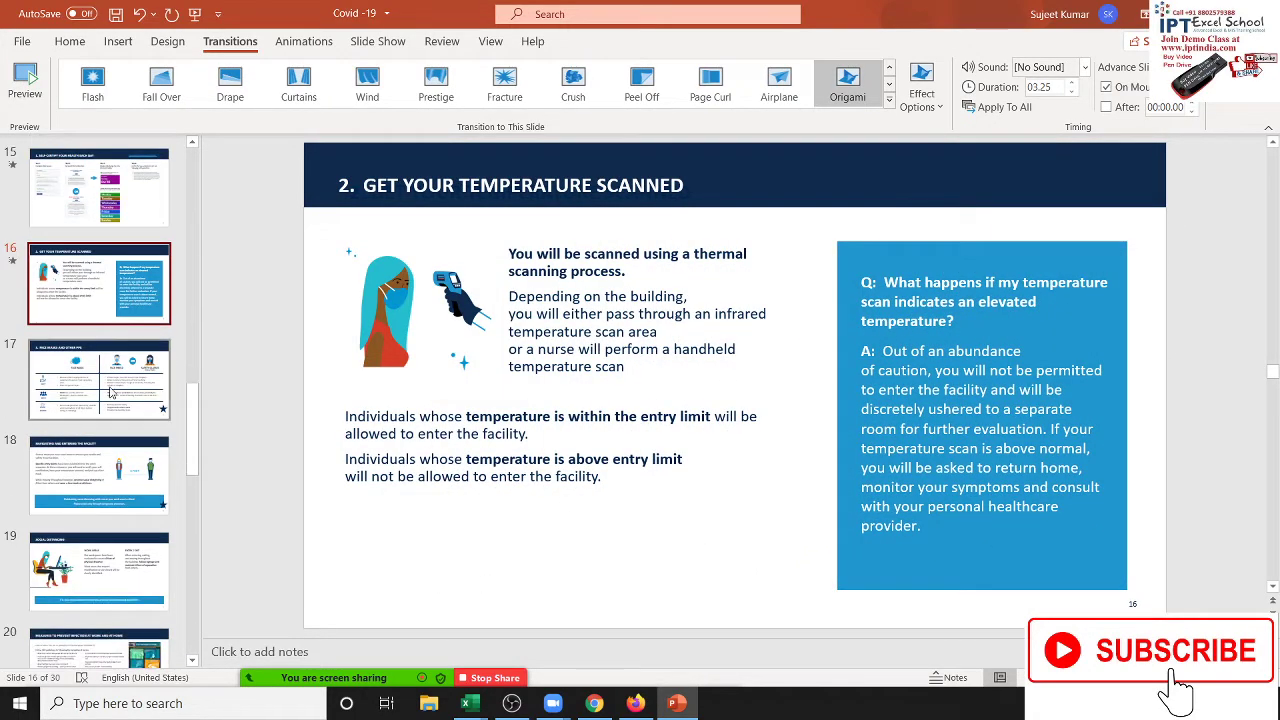
pyautogui.click(889, 101)
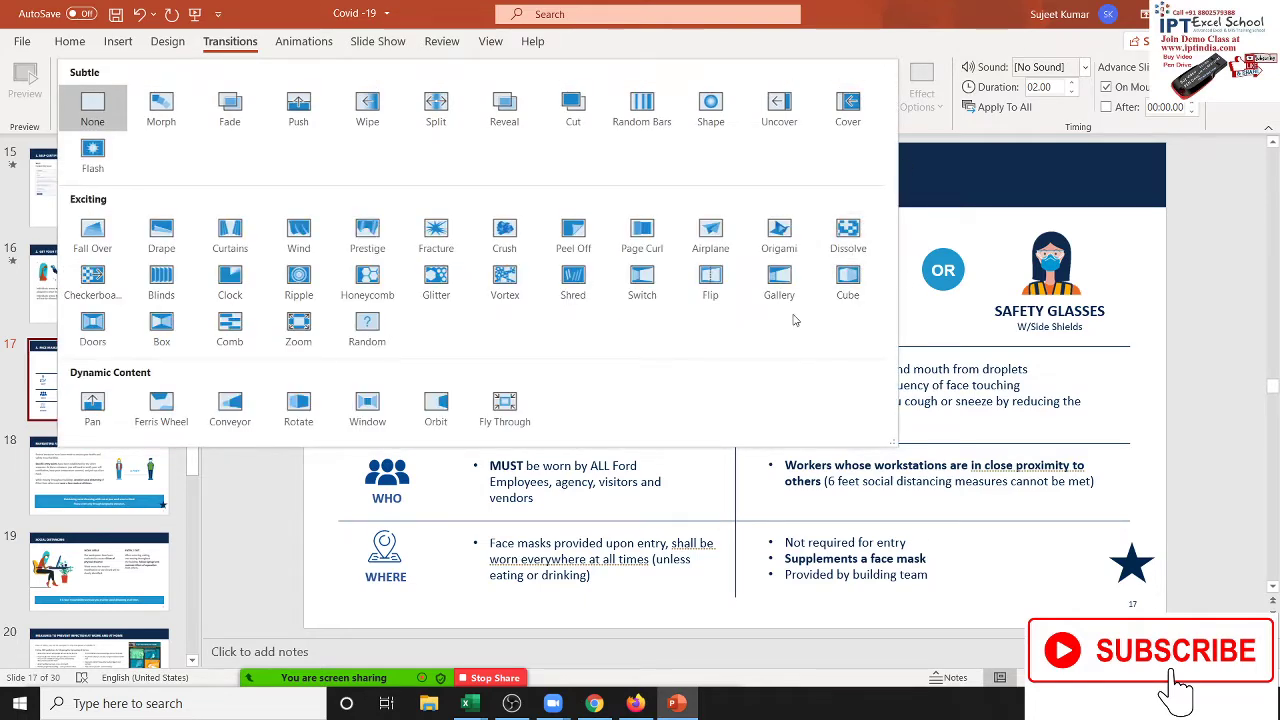
pyautogui.click(848, 238)
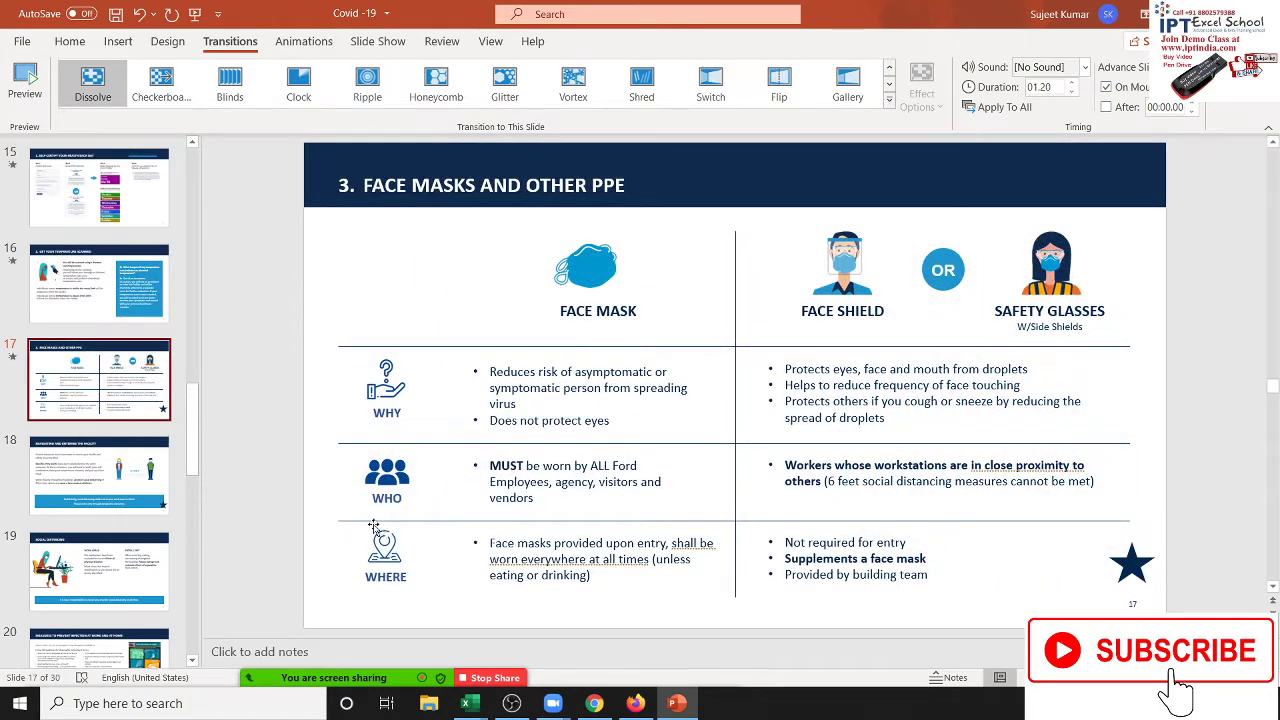
# Step: Apply a 01.00 Clock transition to slide 18 and a 01.40 Ripple to slide 19
pyautogui.click(111, 491)
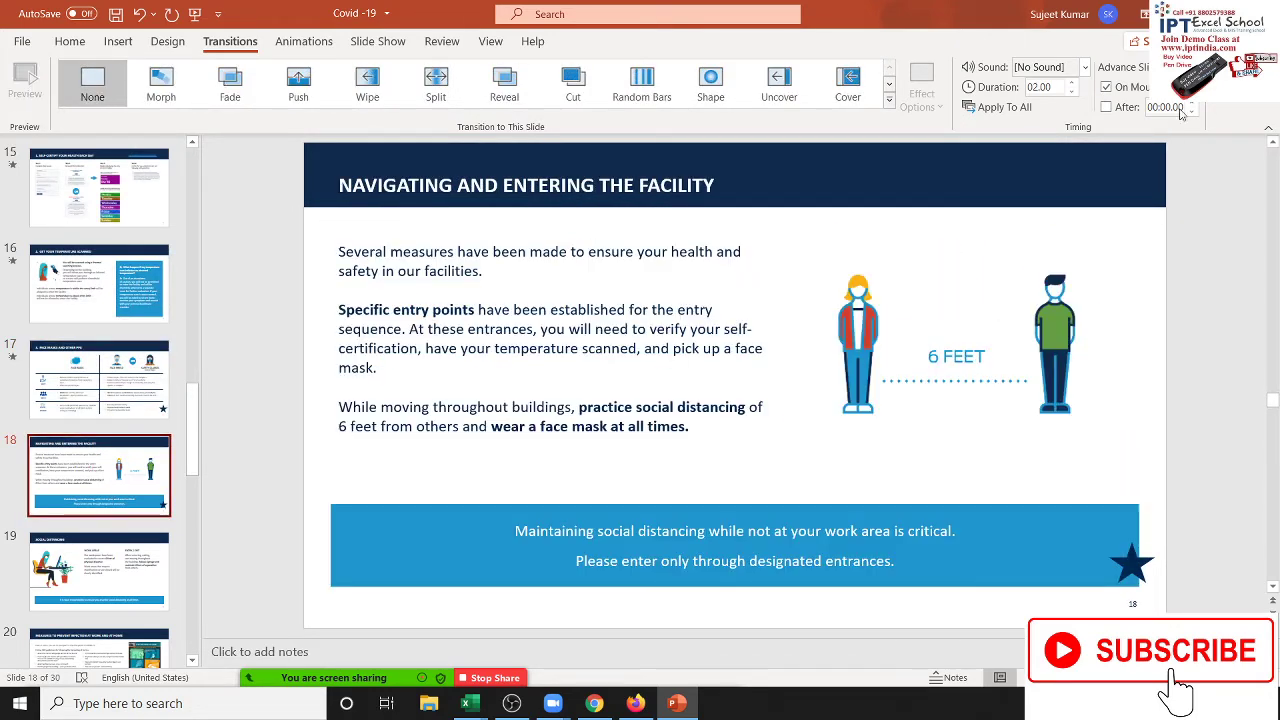
pyautogui.click(888, 100)
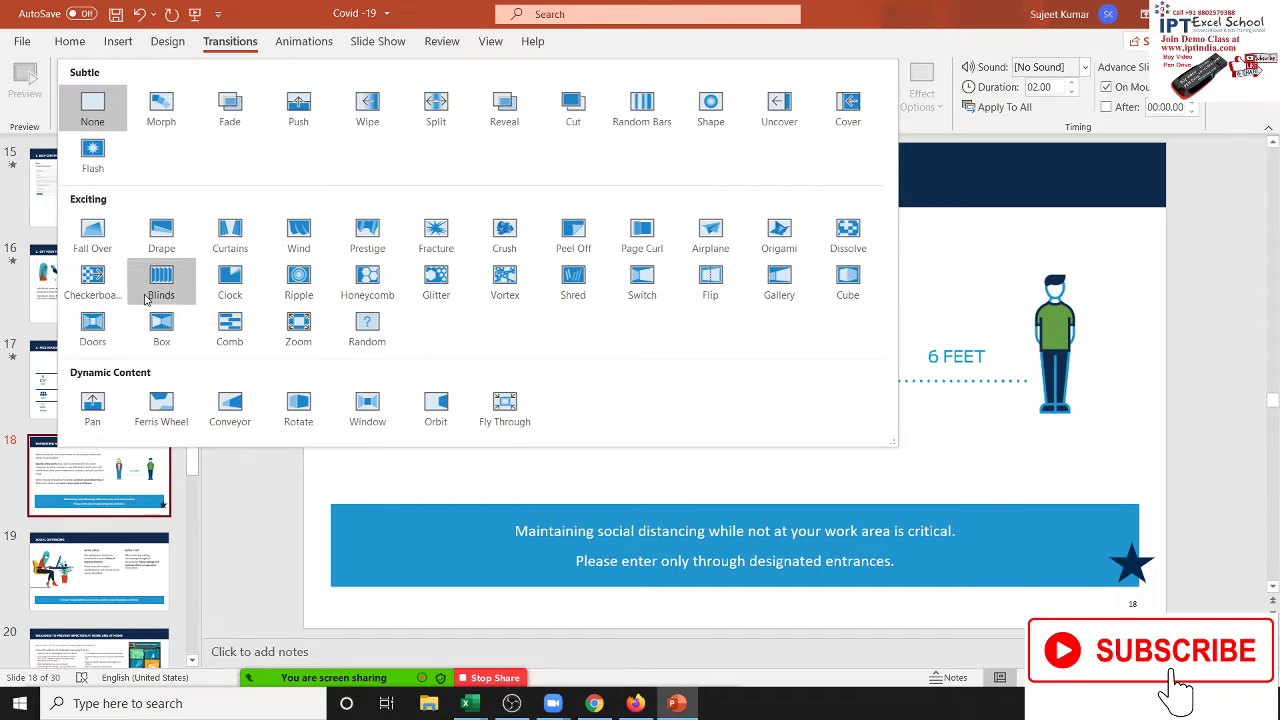
pyautogui.click(229, 285)
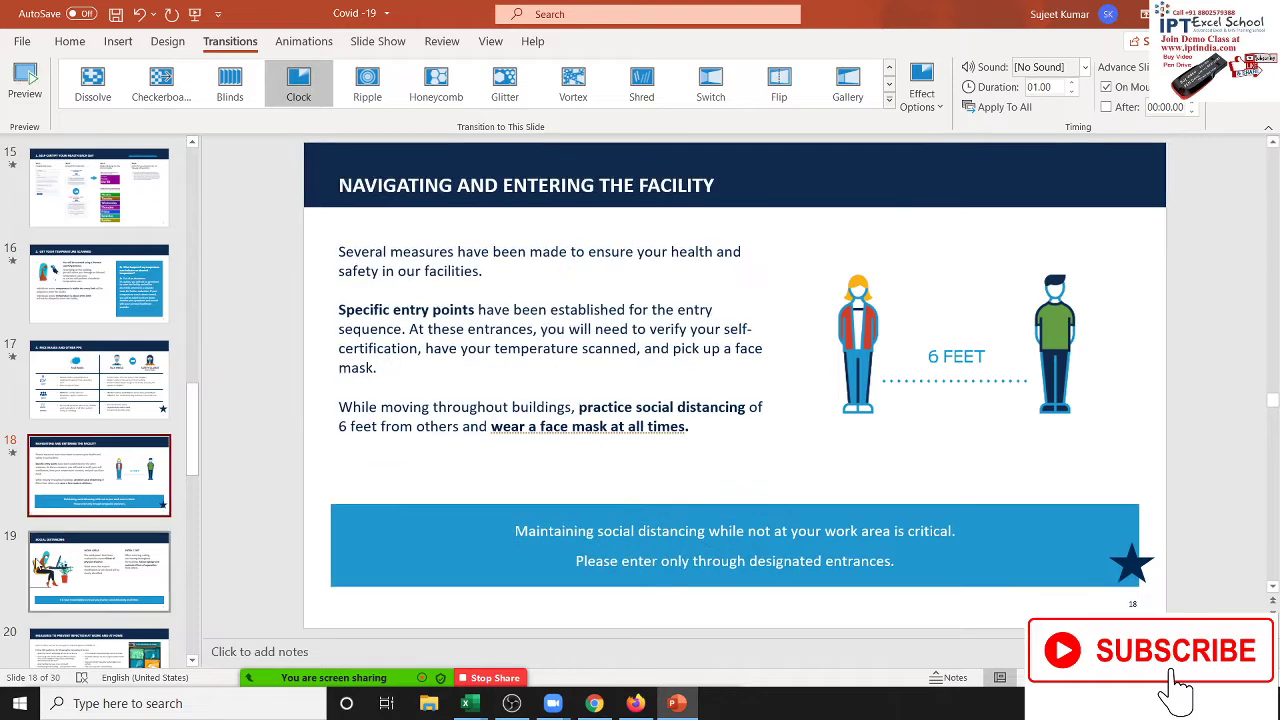
pyautogui.click(99, 570)
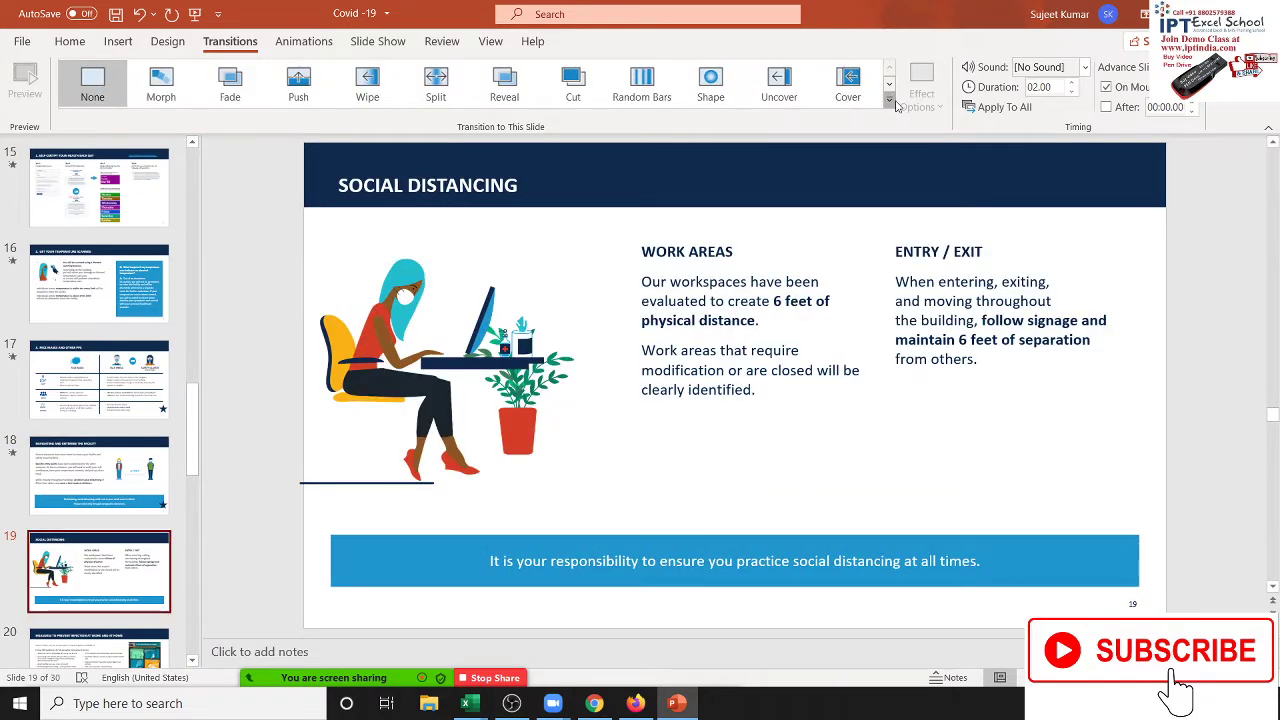
pyautogui.click(889, 103)
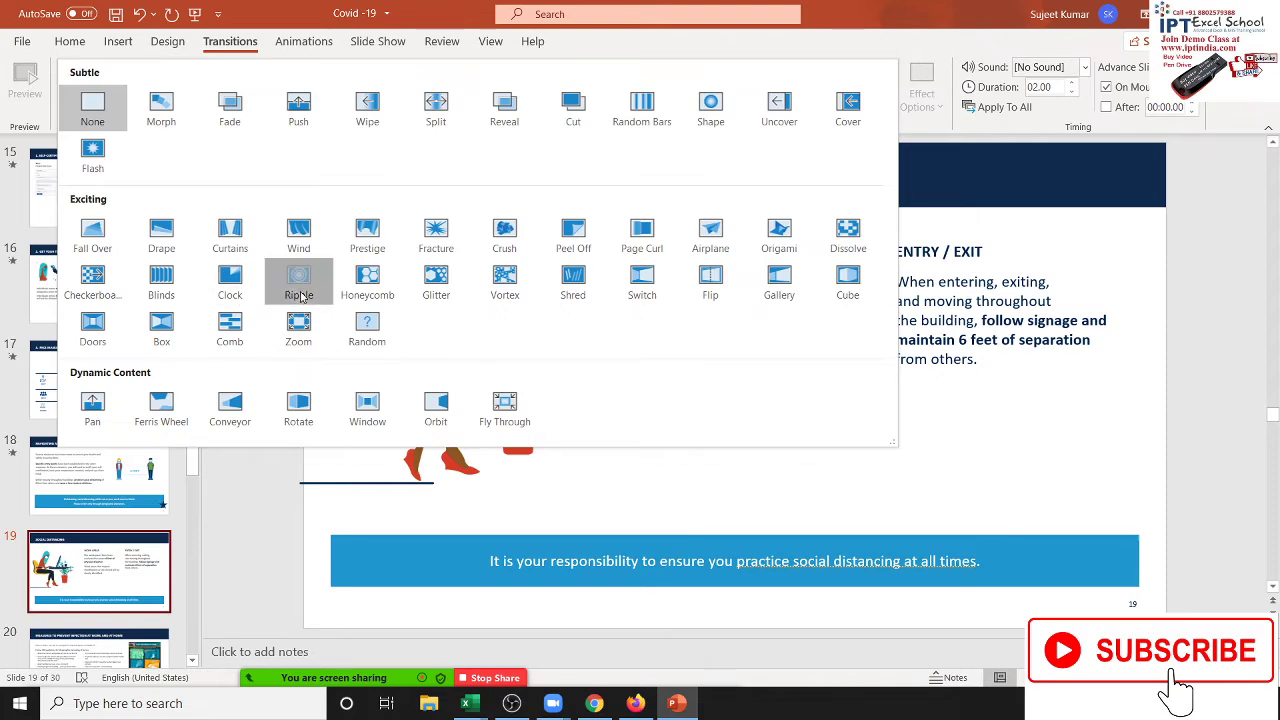
pyautogui.click(298, 280)
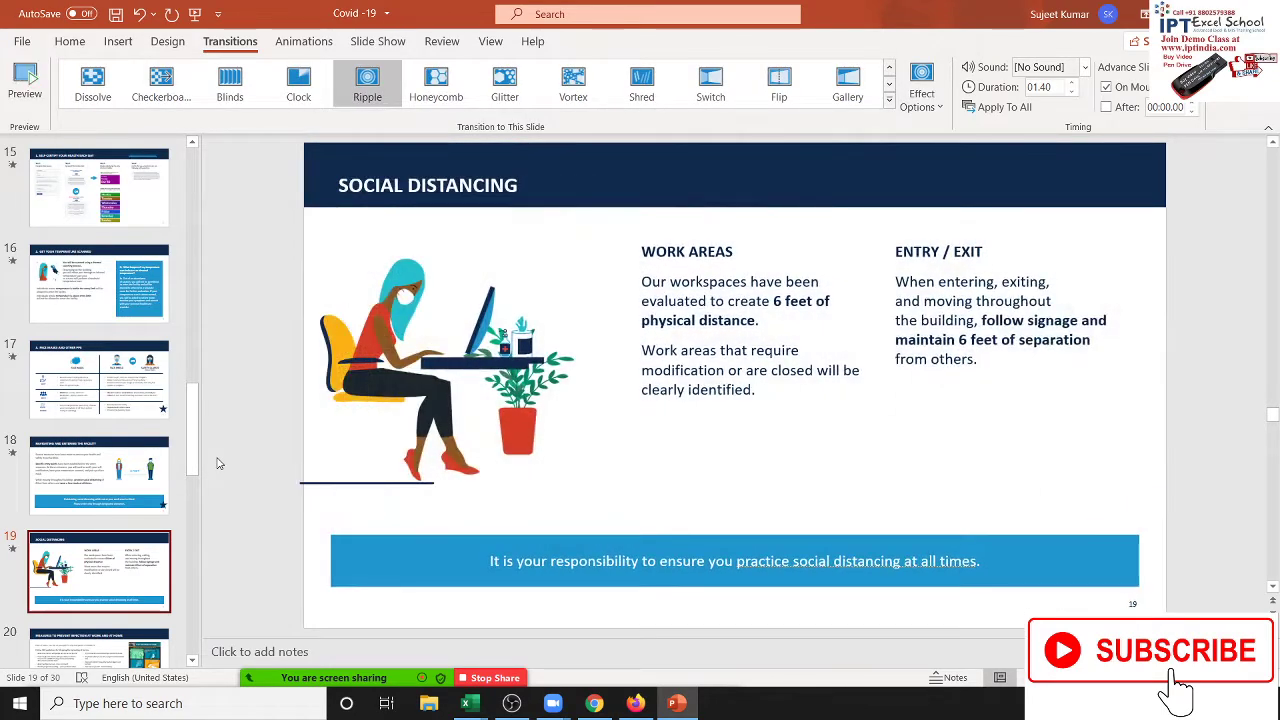
pyautogui.scroll(-2, 220, 463)
# Step: Give slide 20 the Cover transition and slide 21 the Switch transition
pyautogui.click(137, 476)
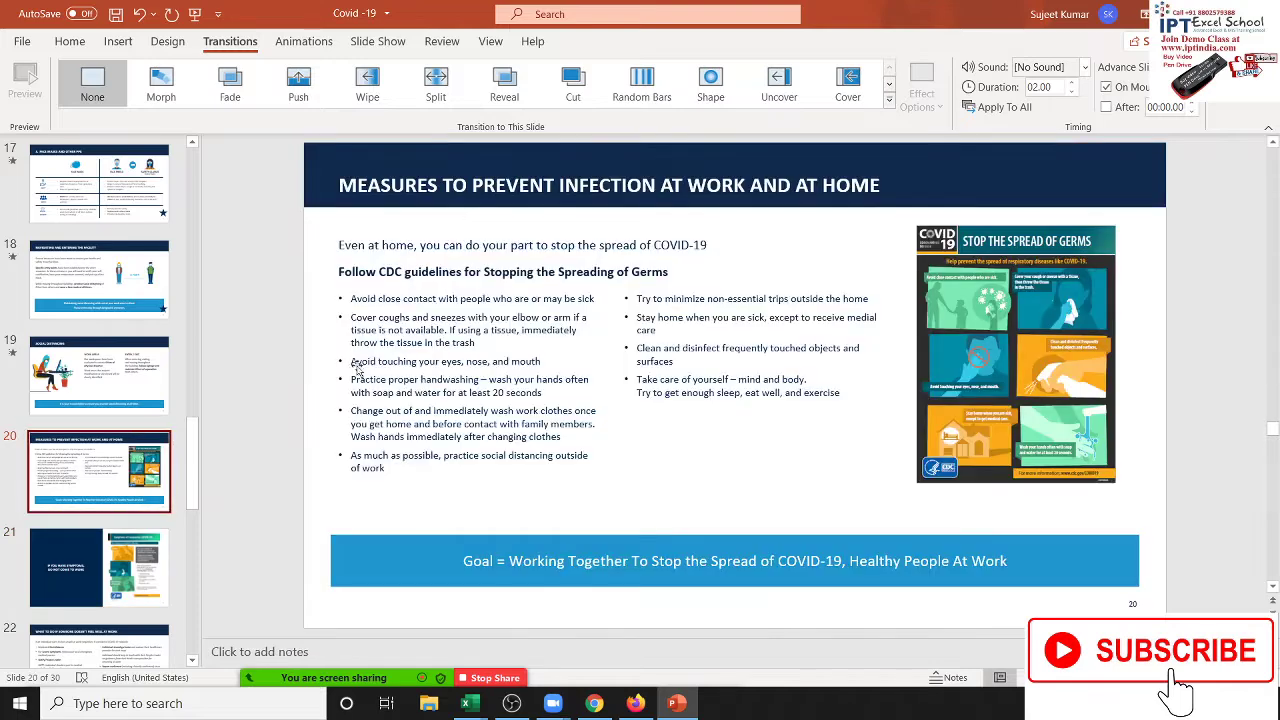
pyautogui.click(847, 85)
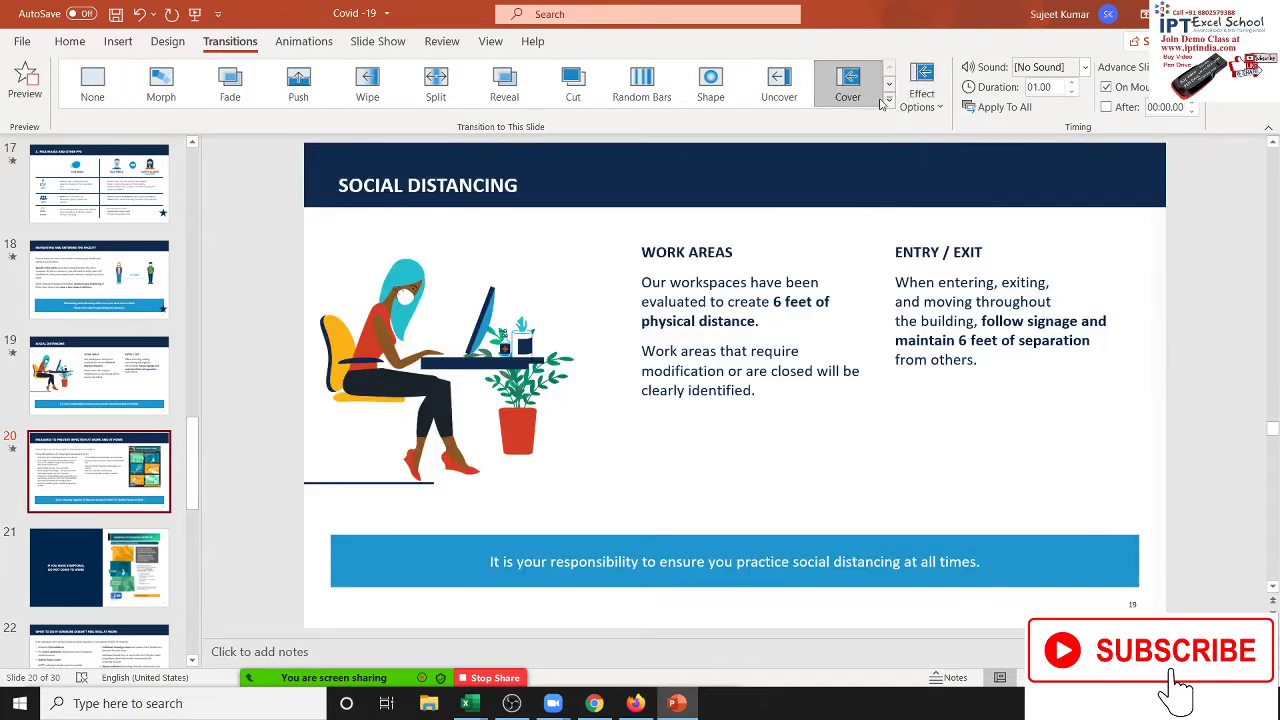
pyautogui.click(110, 528)
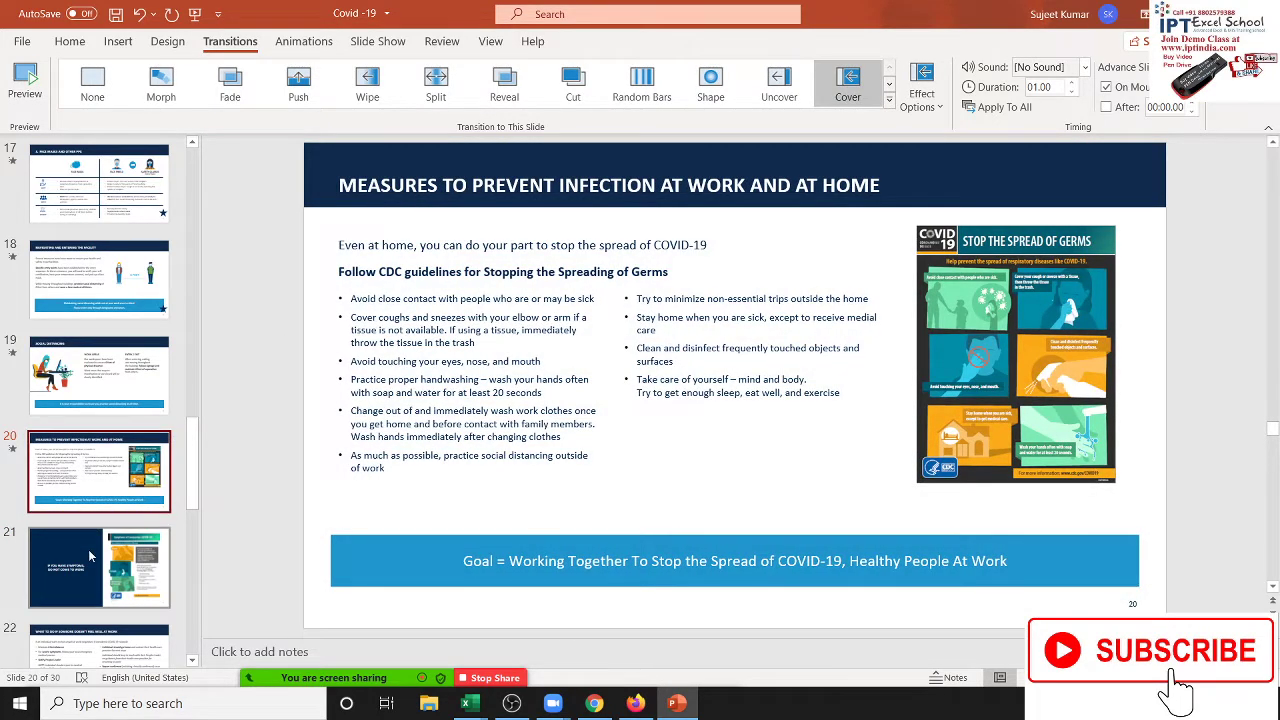
pyautogui.click(889, 103)
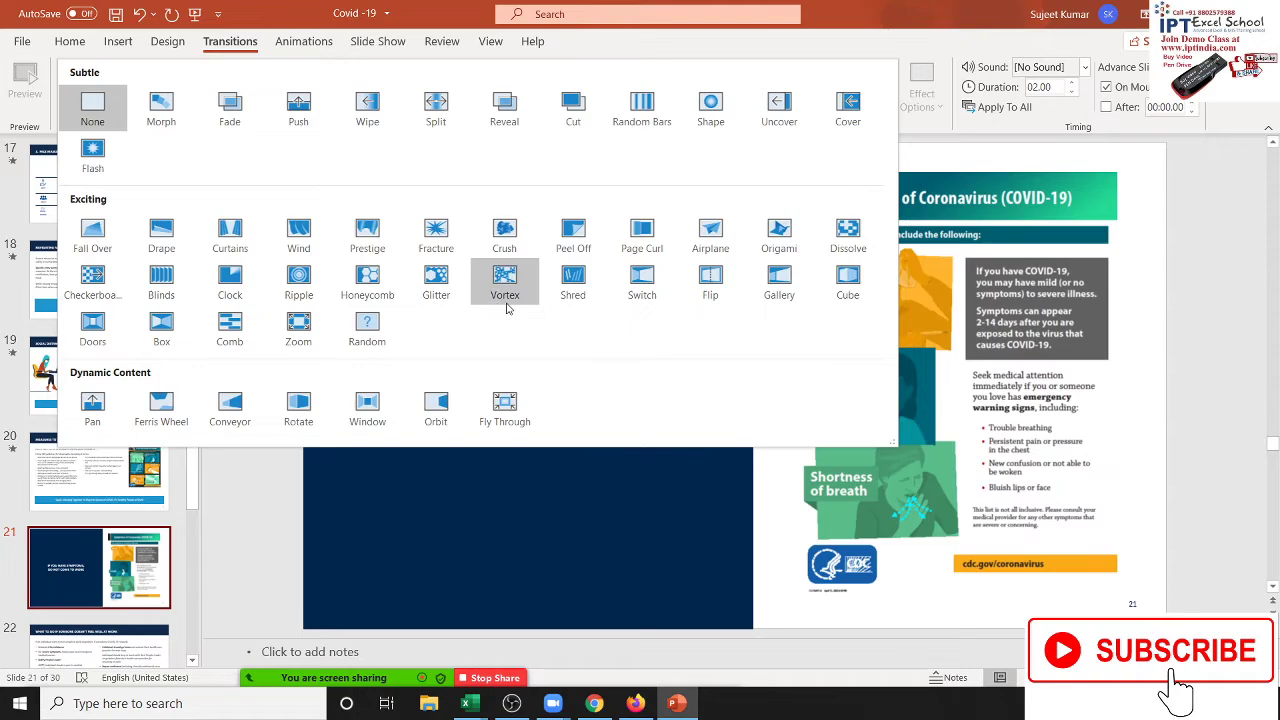
pyautogui.click(649, 299)
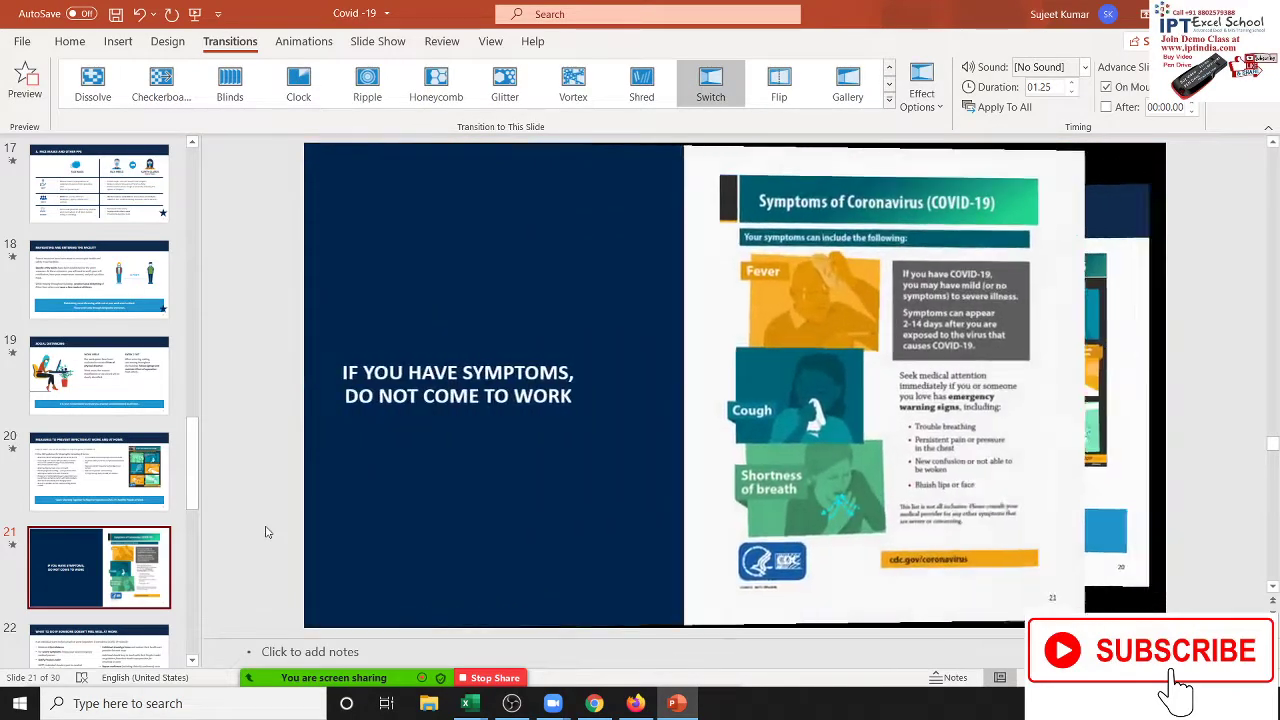
# Step: Give slide 22 the Doors transition and slide 23 the Box transition
pyautogui.press('Down')
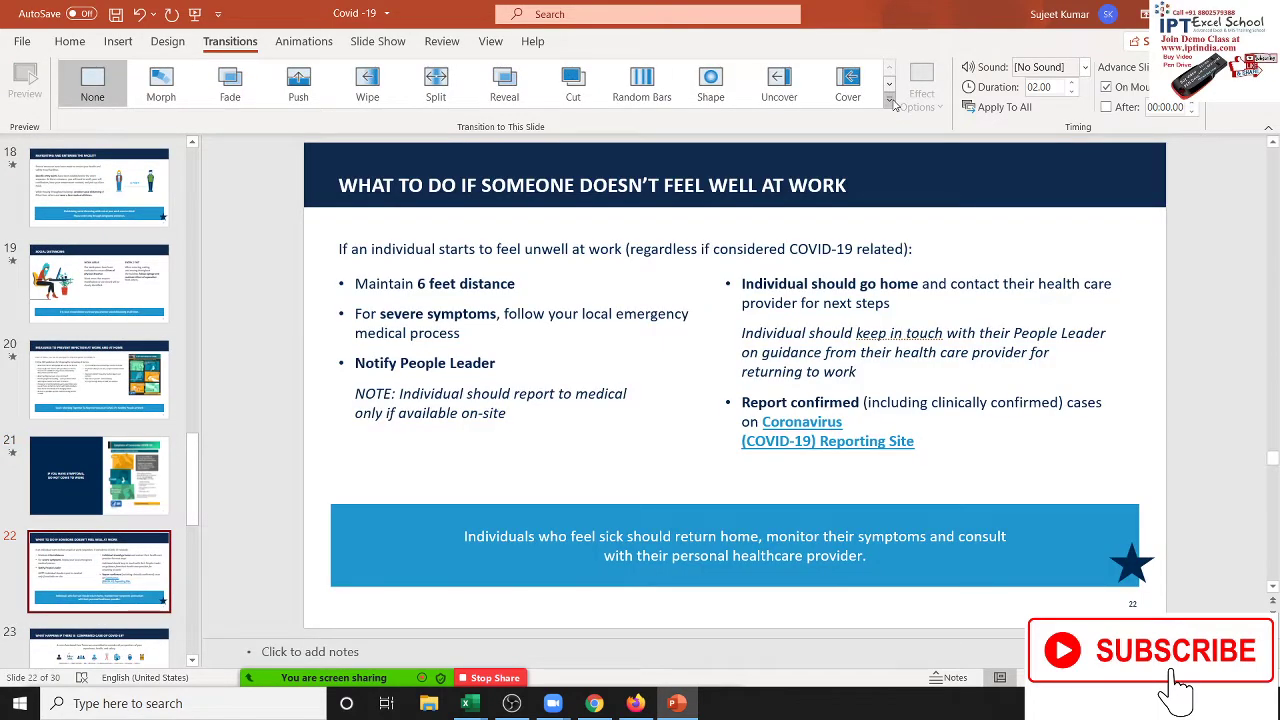
pyautogui.click(890, 102)
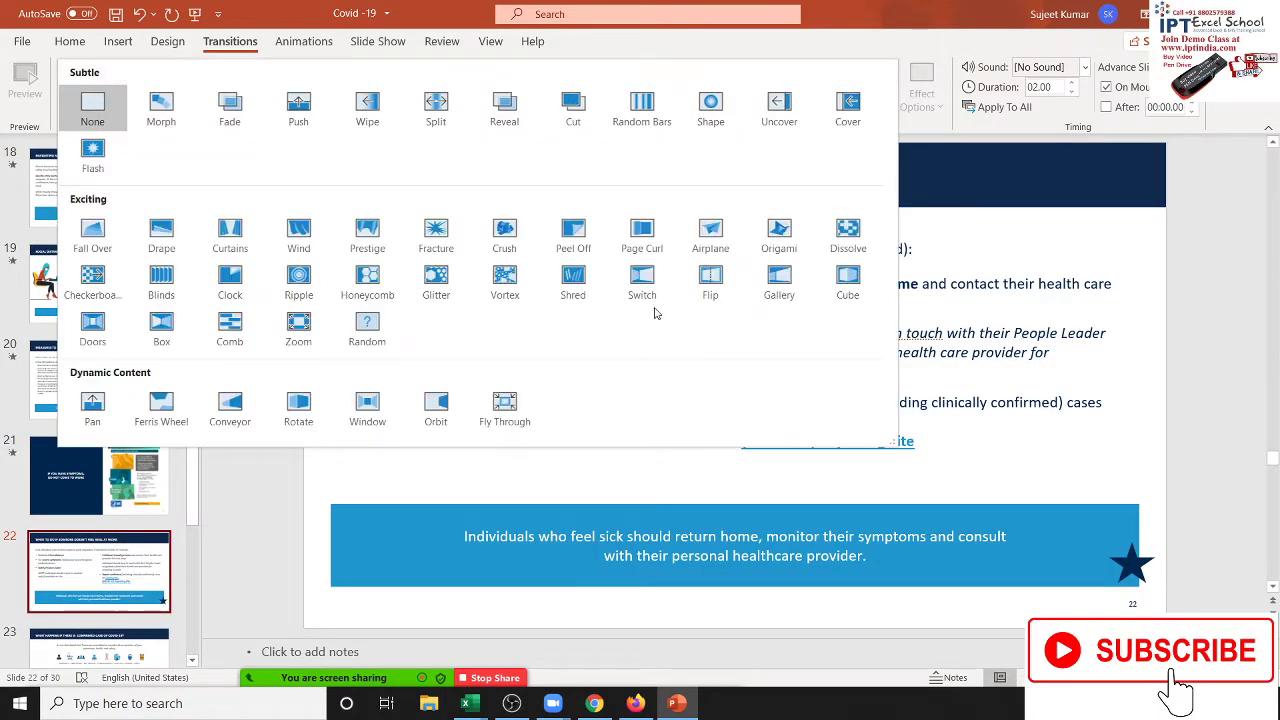
pyautogui.click(100, 335)
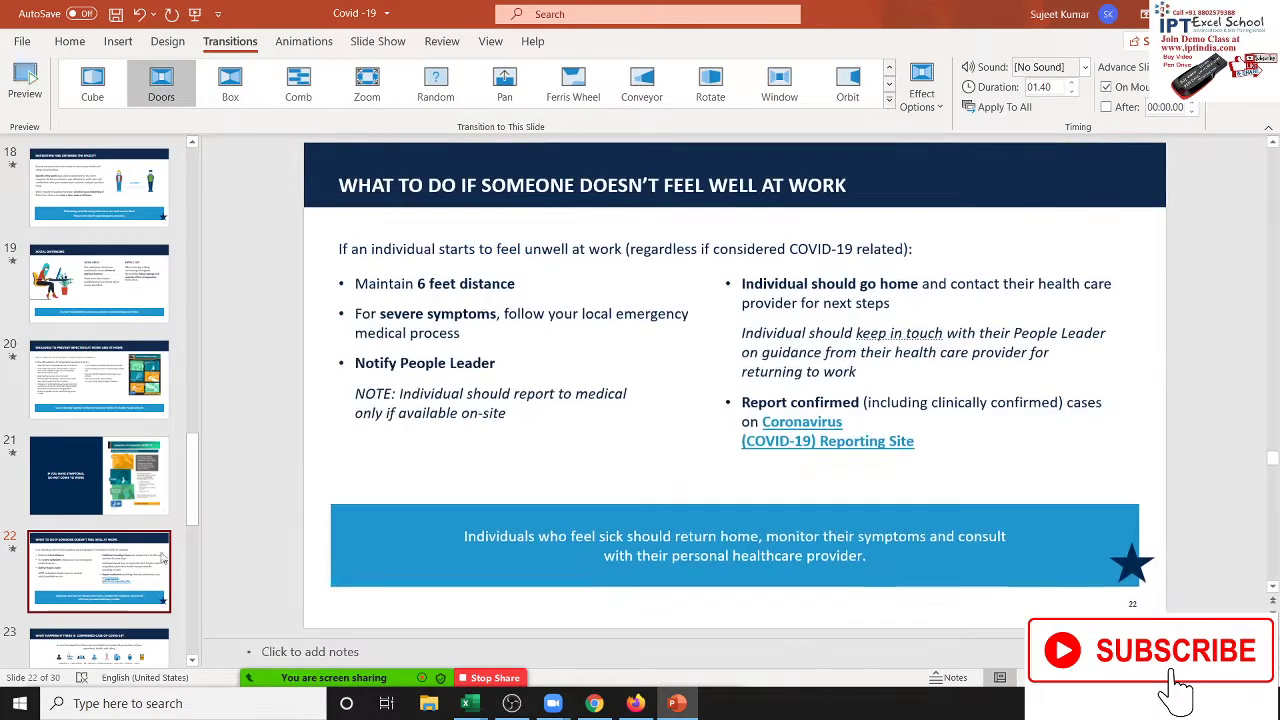
pyautogui.scroll(-1, 333, 583)
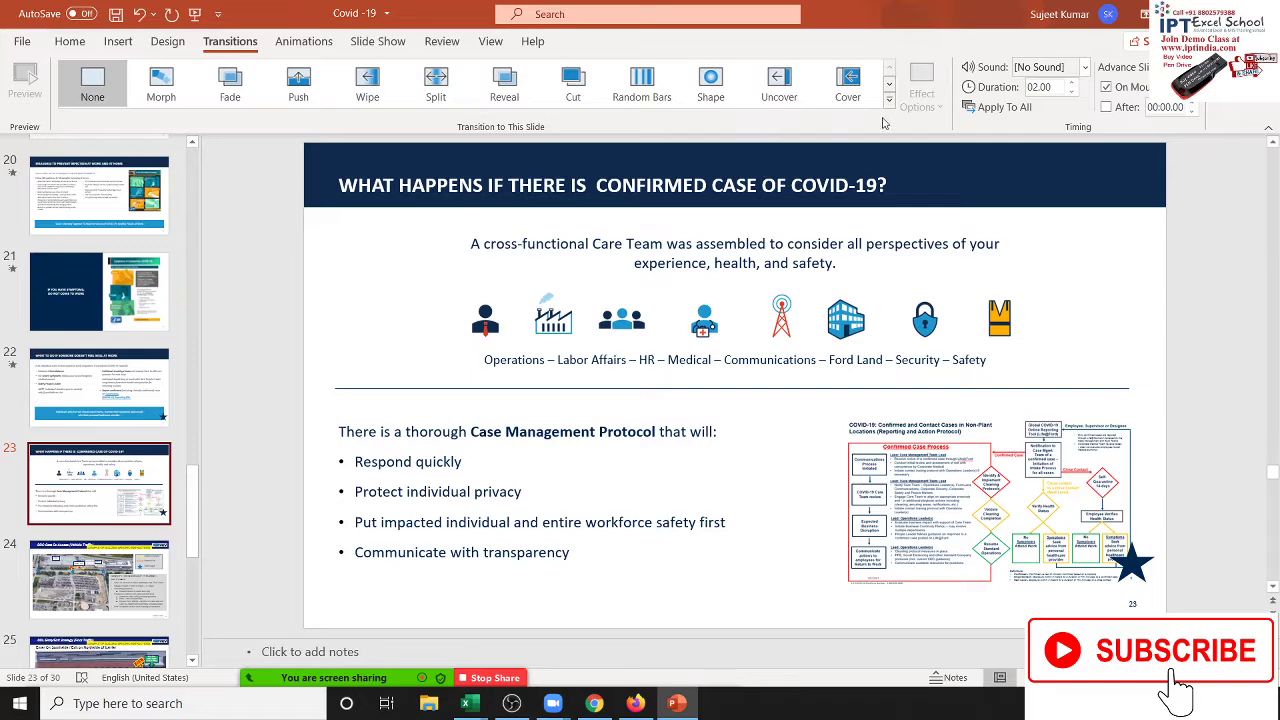
pyautogui.click(889, 105)
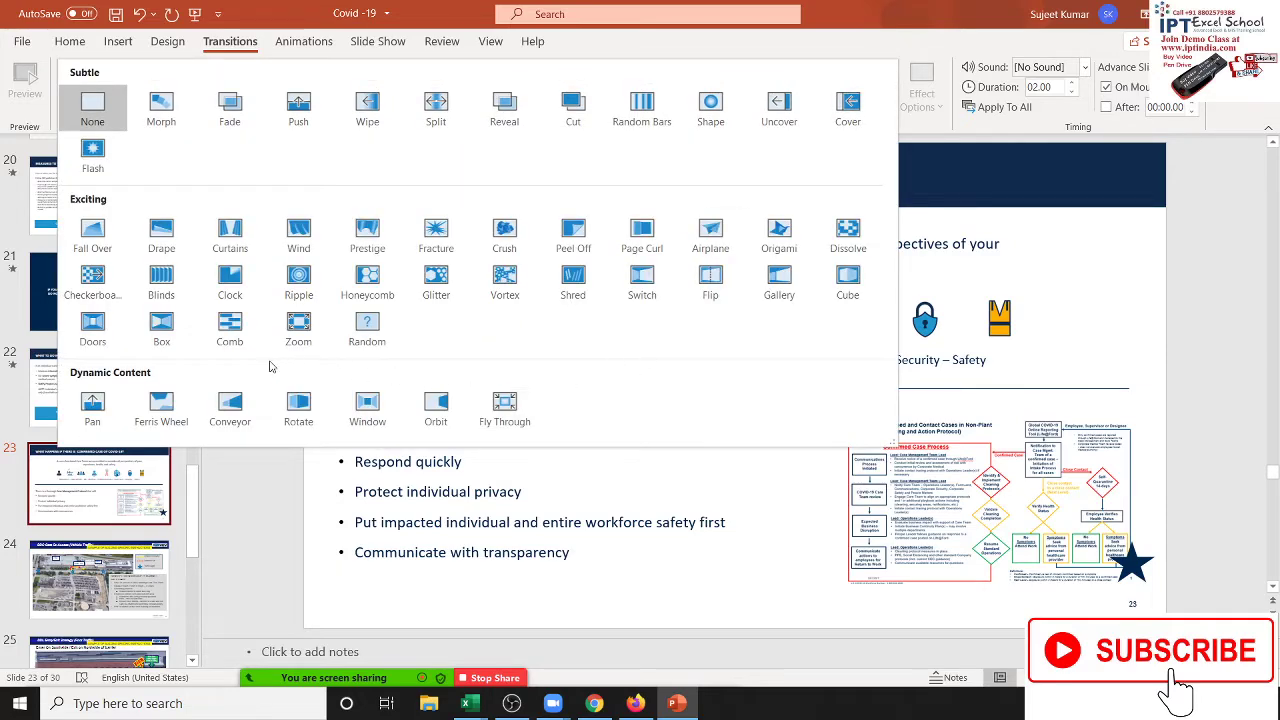
pyautogui.click(165, 342)
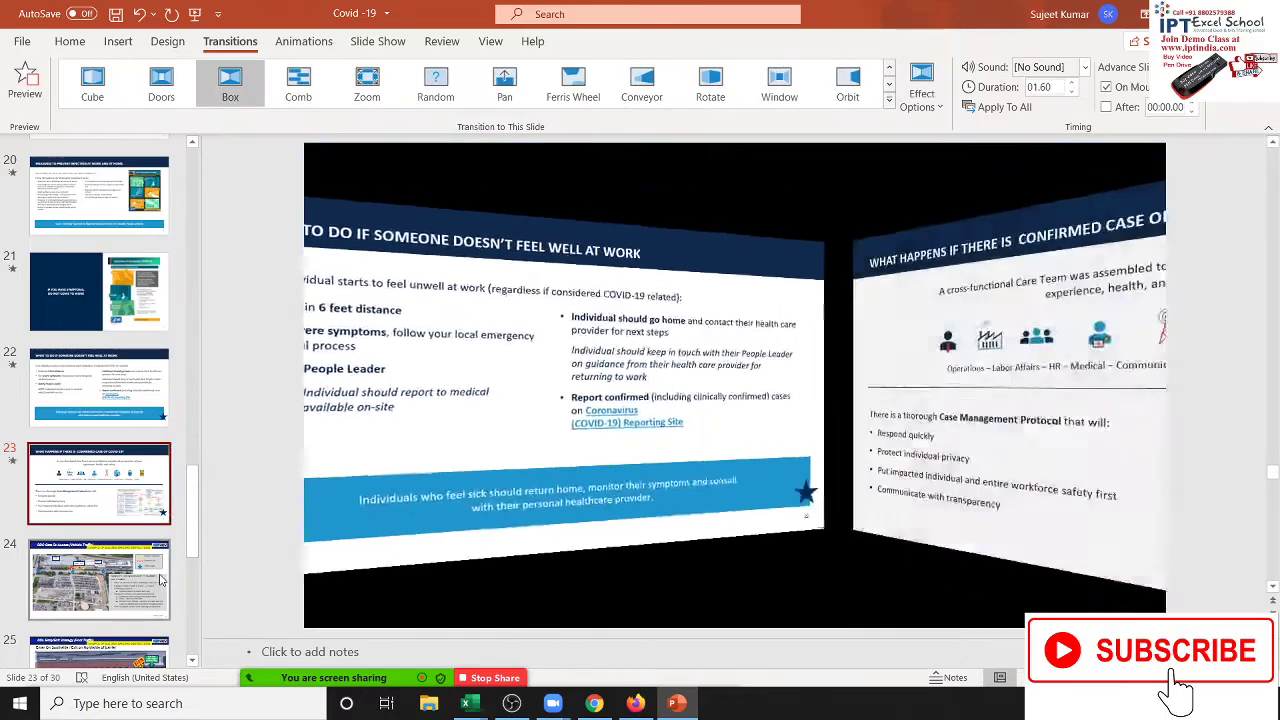
# Step: Give slide 25 the Comb transition and slide 26 the Zoom transition
pyautogui.scroll(-2, 140, 560)
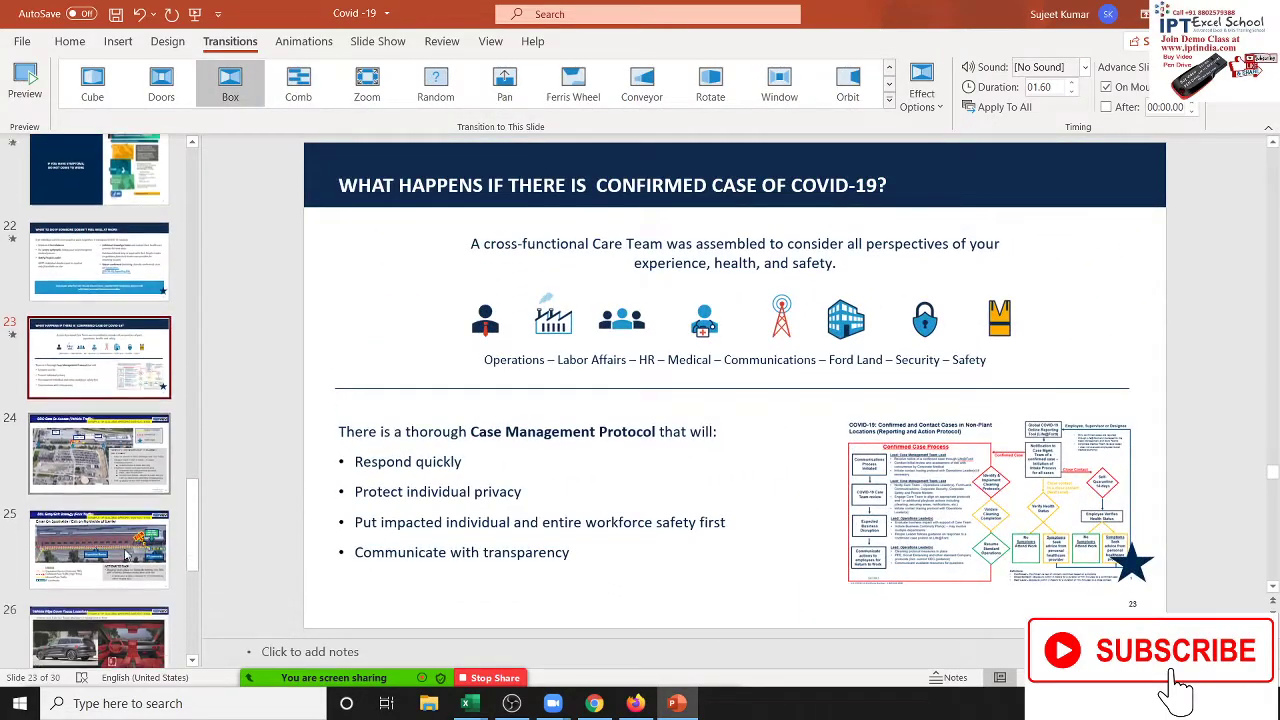
pyautogui.click(121, 548)
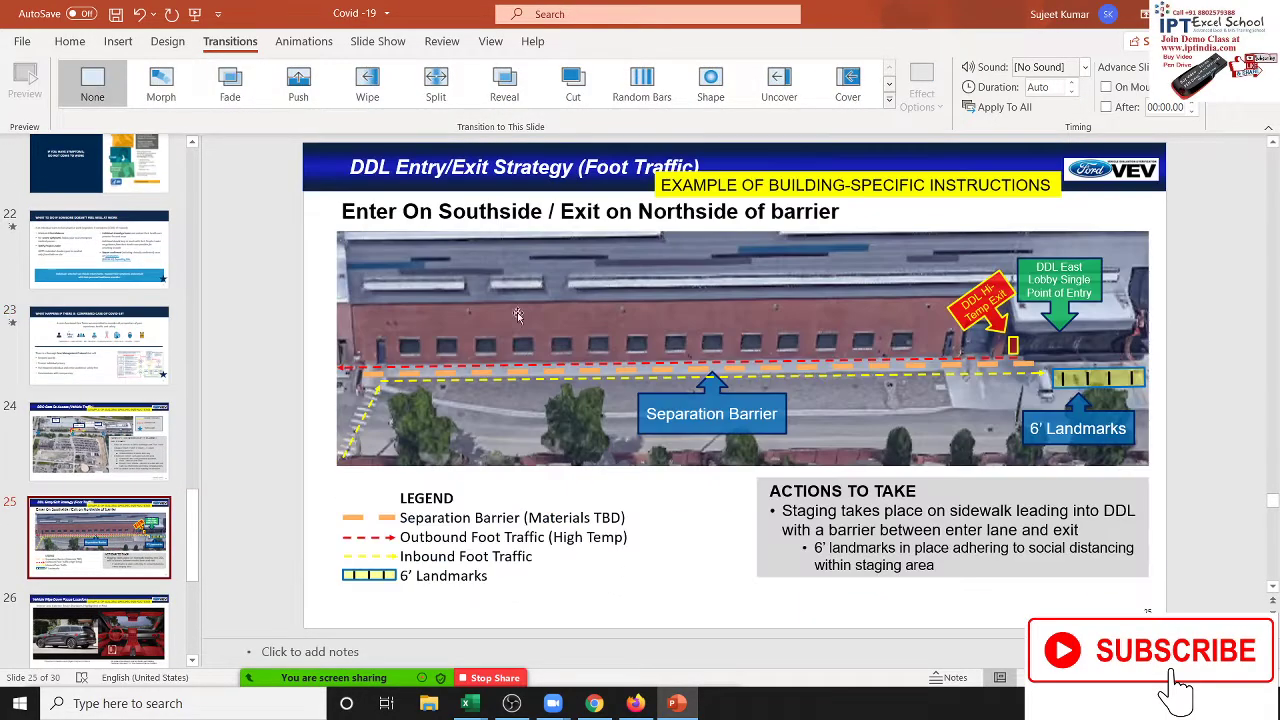
pyautogui.click(889, 105)
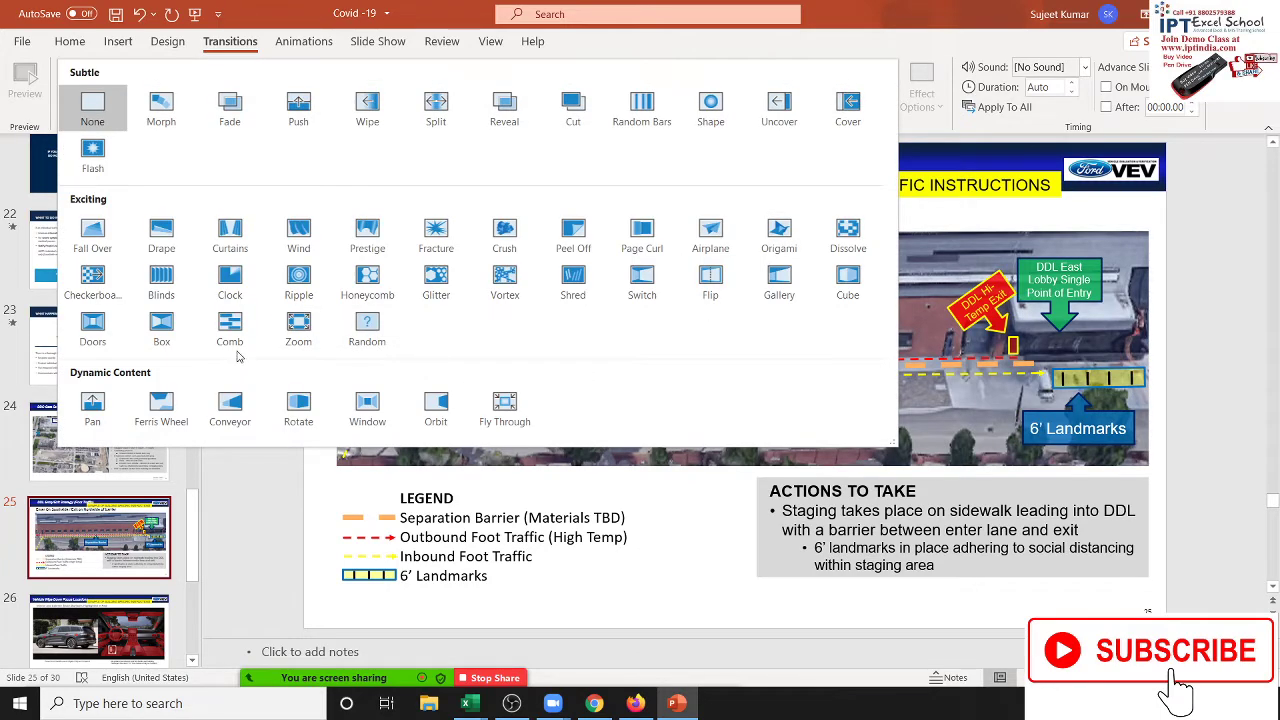
pyautogui.click(235, 345)
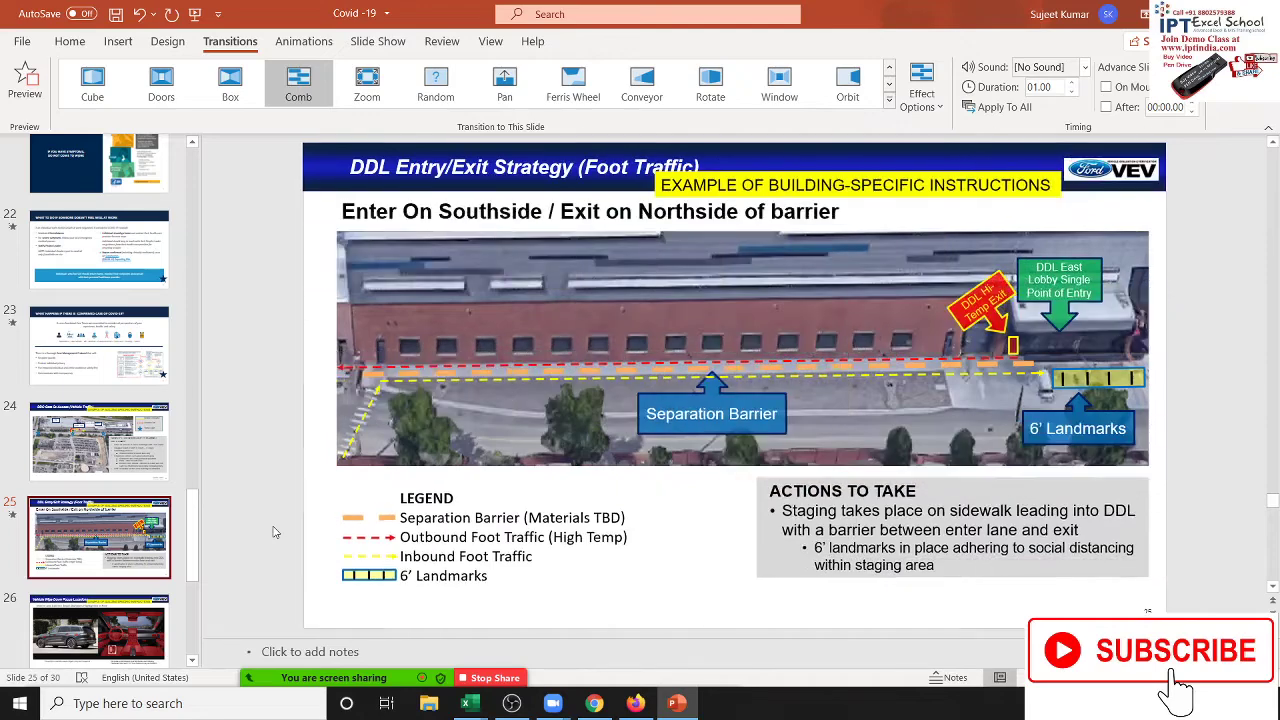
pyautogui.click(138, 604)
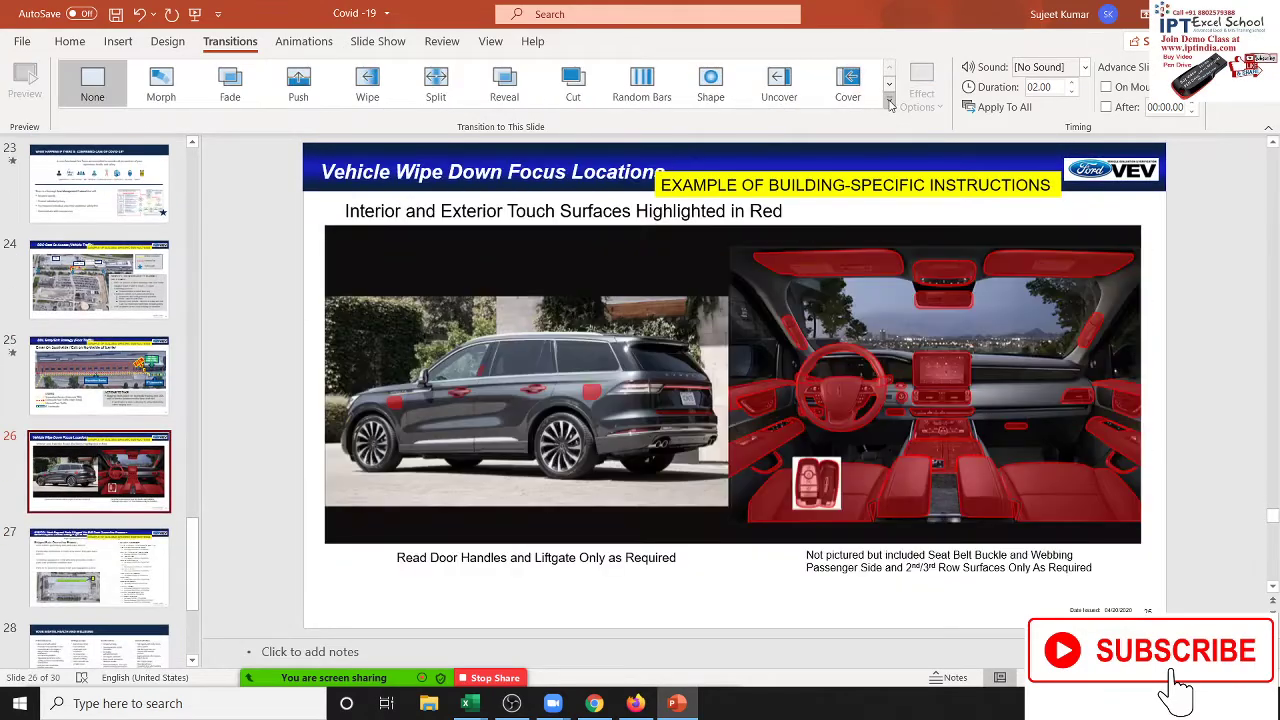
pyautogui.click(889, 105)
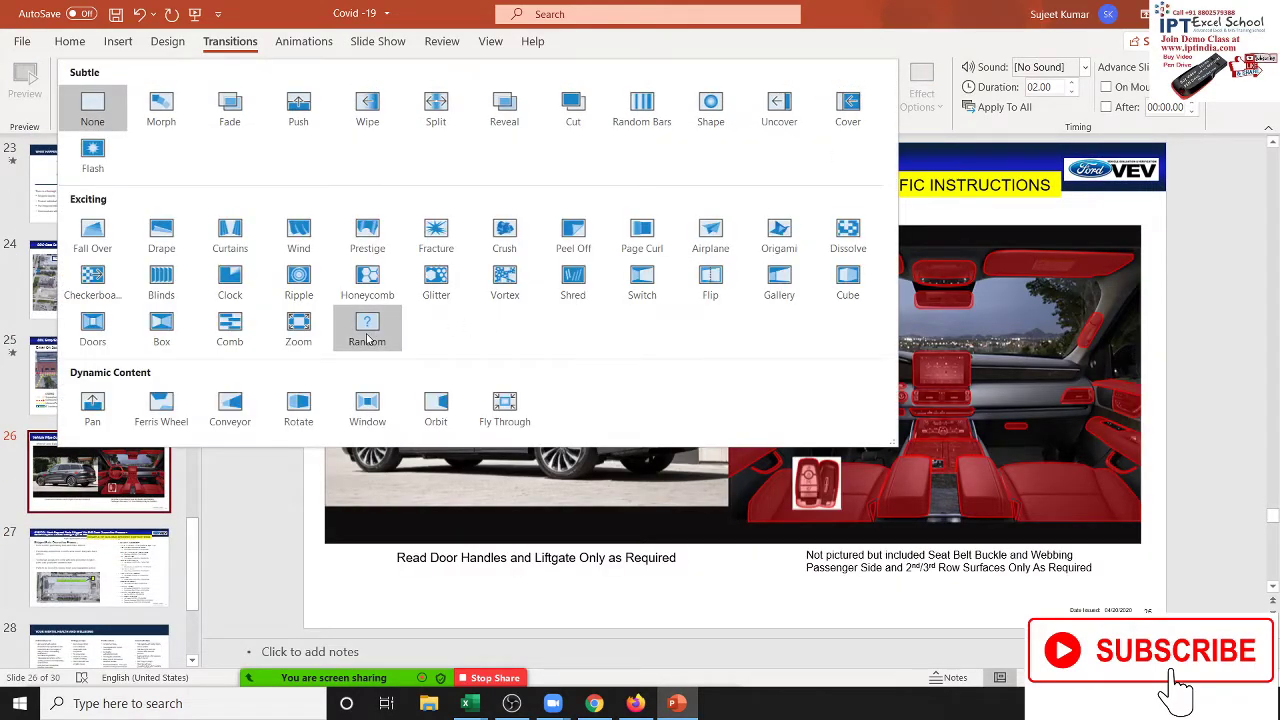
pyautogui.click(298, 338)
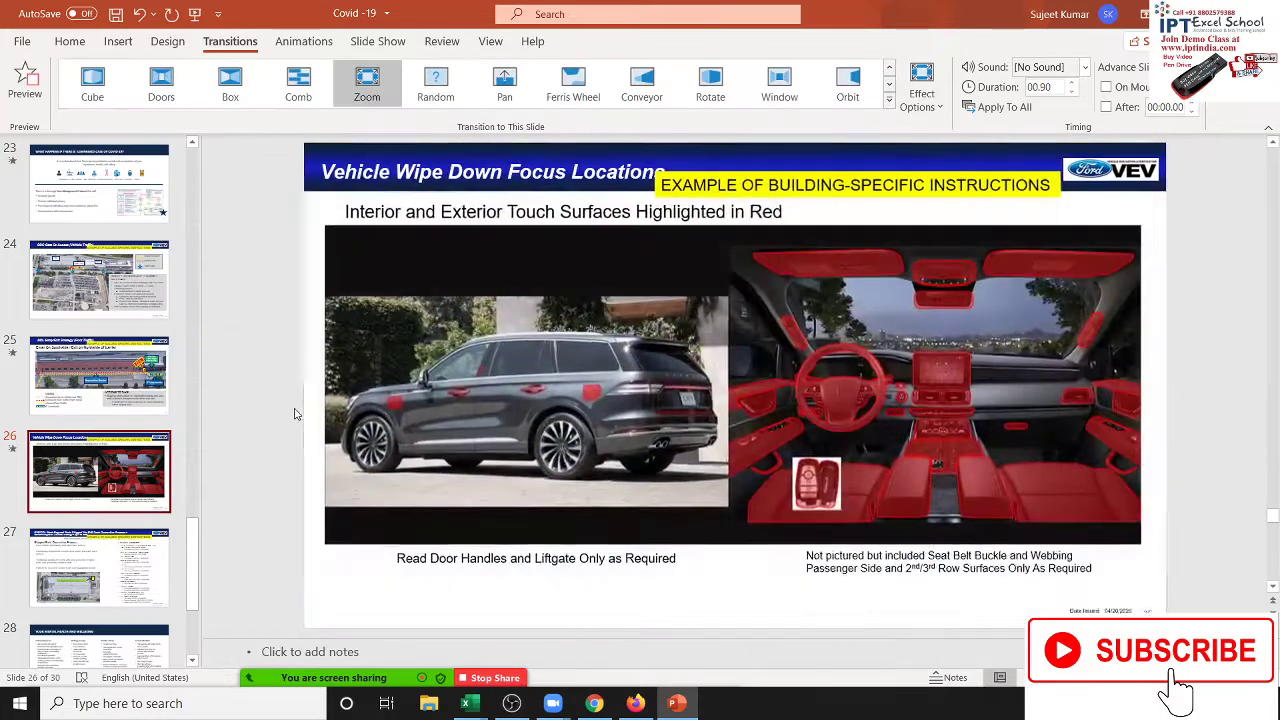
# Step: Give slide 27 the Random transition and slide 28 the Pan transition
pyautogui.press('Down')
pyautogui.press('Down')
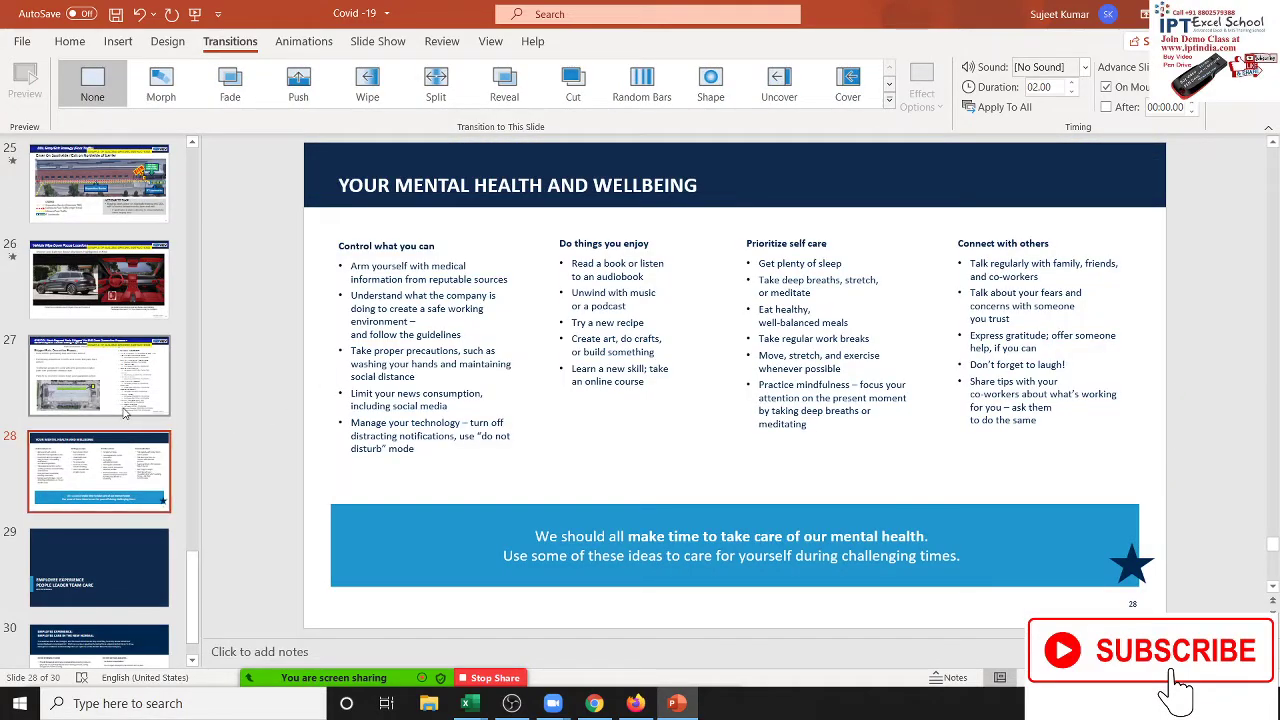
pyautogui.click(125, 410)
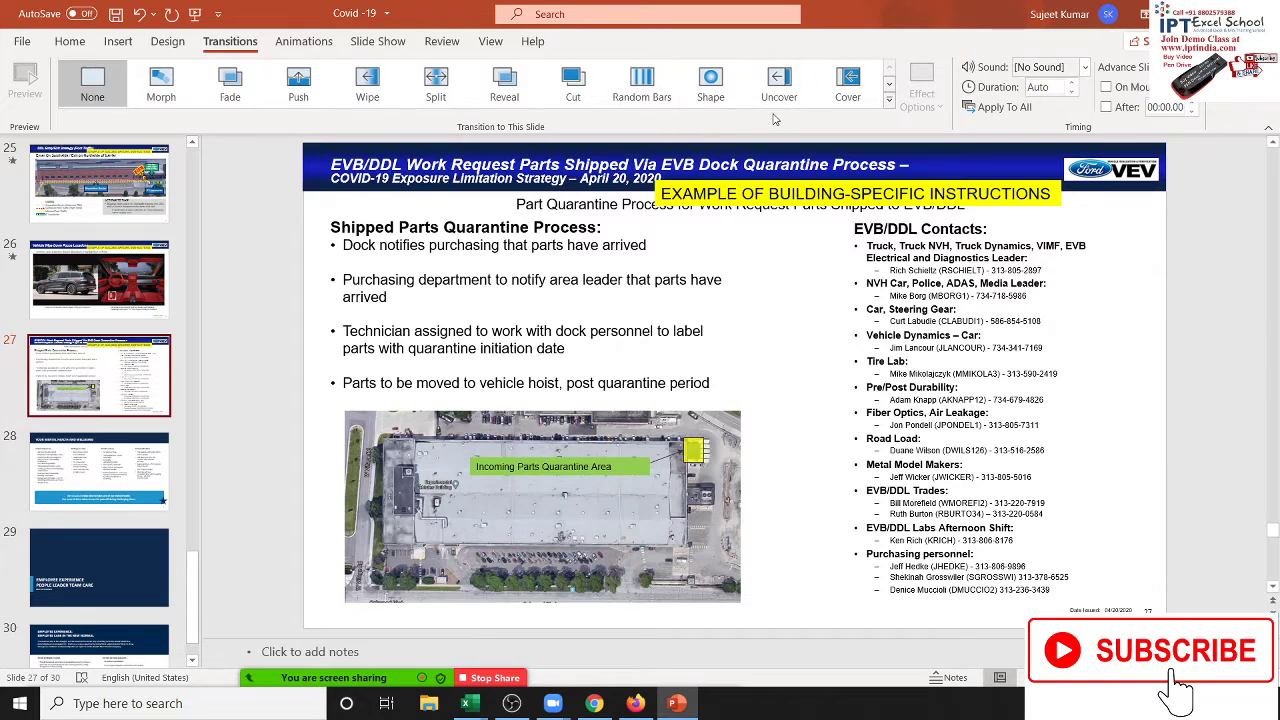
pyautogui.click(888, 103)
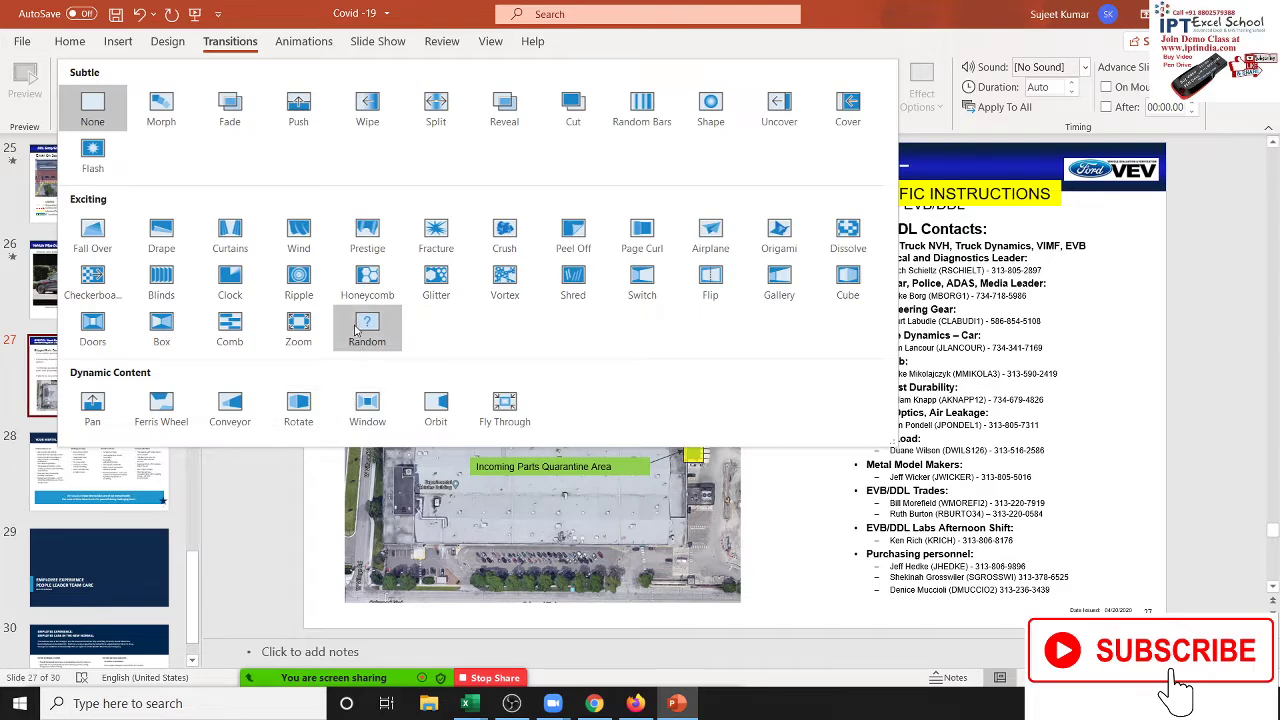
pyautogui.click(366, 326)
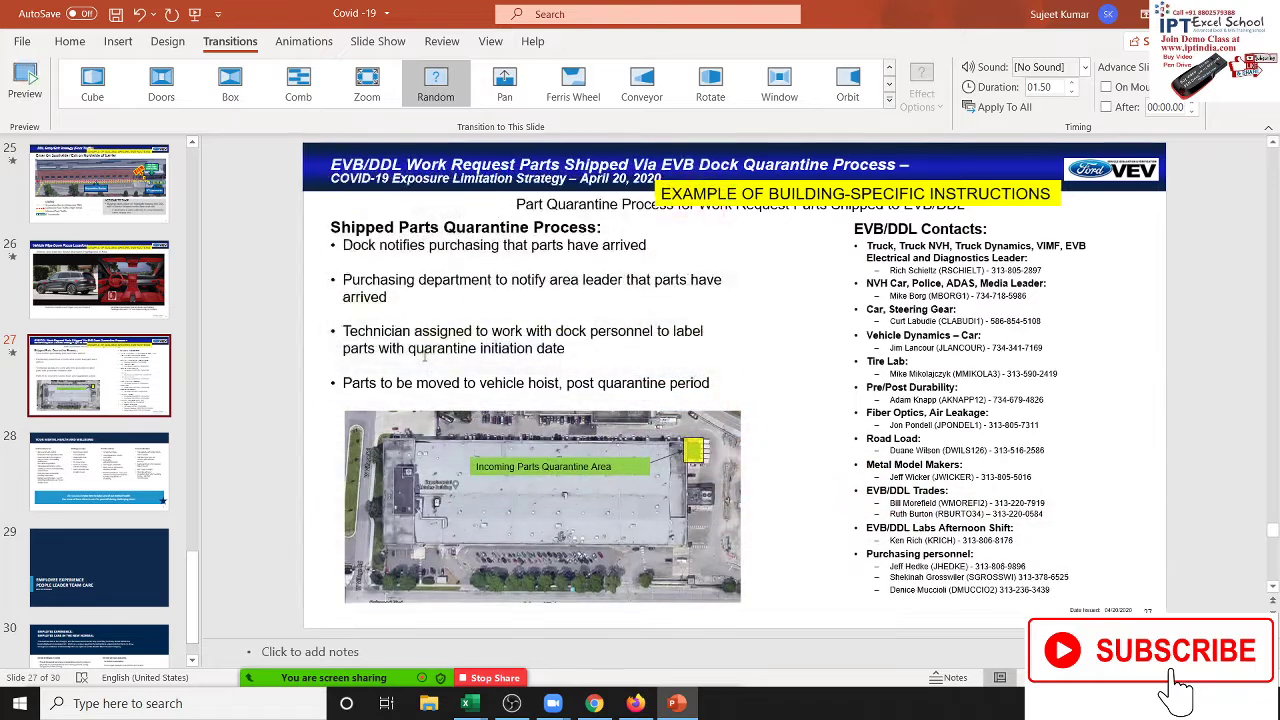
pyautogui.click(100, 500)
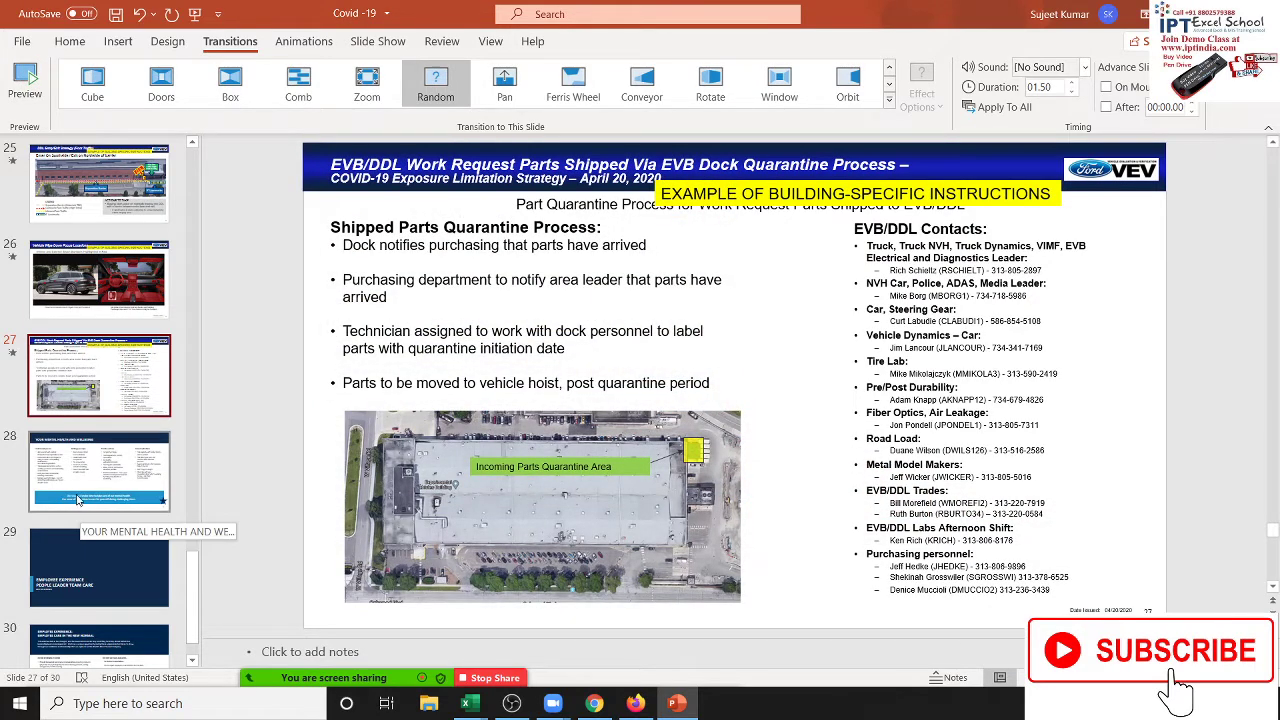
pyautogui.click(888, 99)
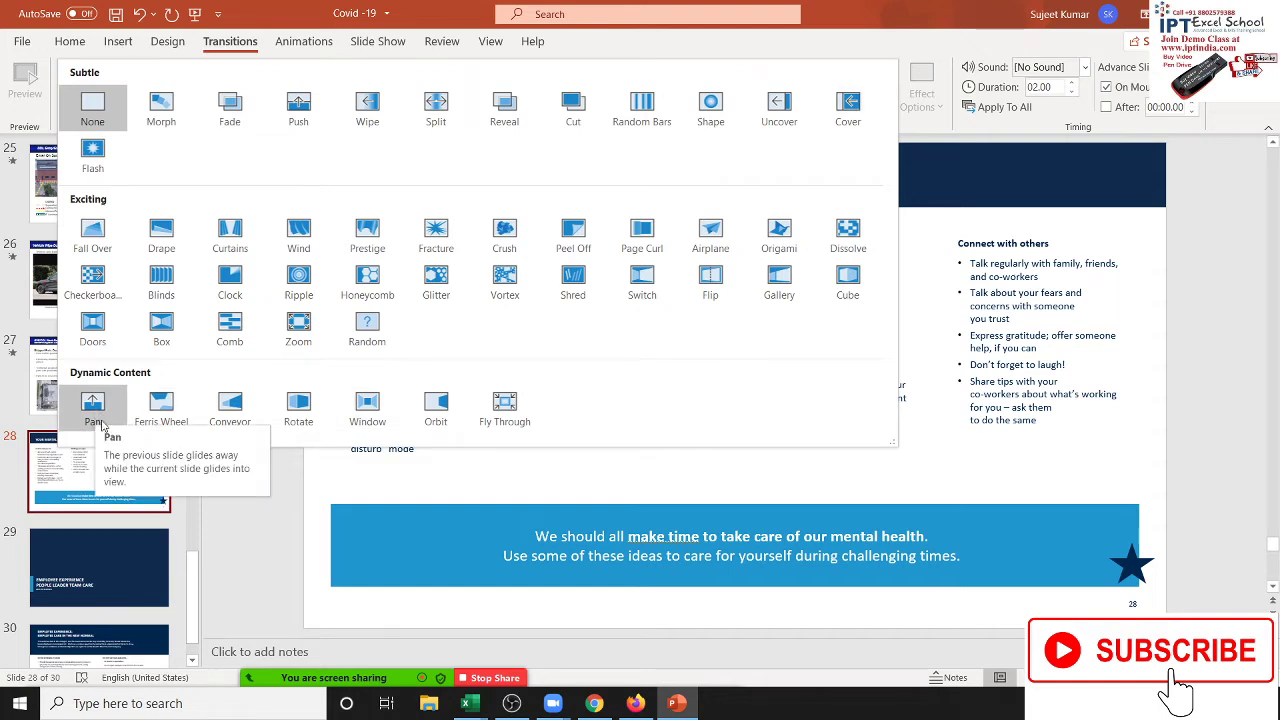
pyautogui.click(100, 428)
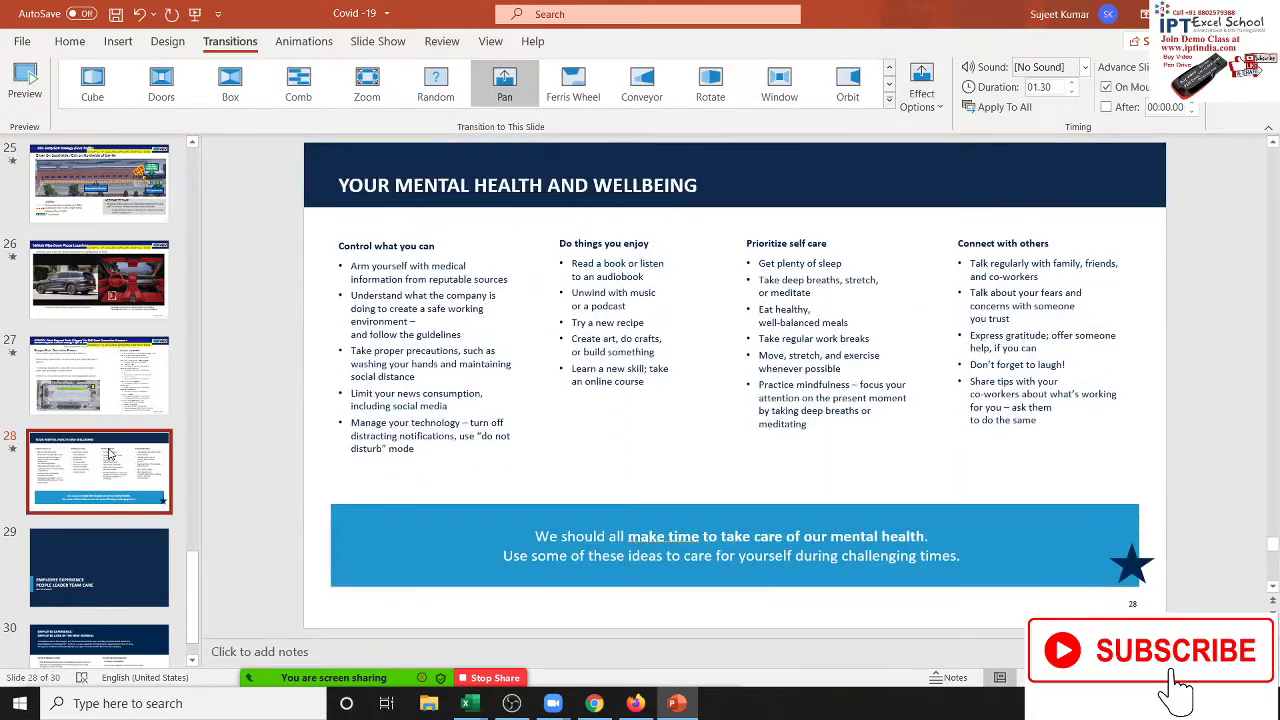
# Step: Give slide 29 the Ferris Wheel transition and slide 30 the Fly Through transition
pyautogui.click(112, 554)
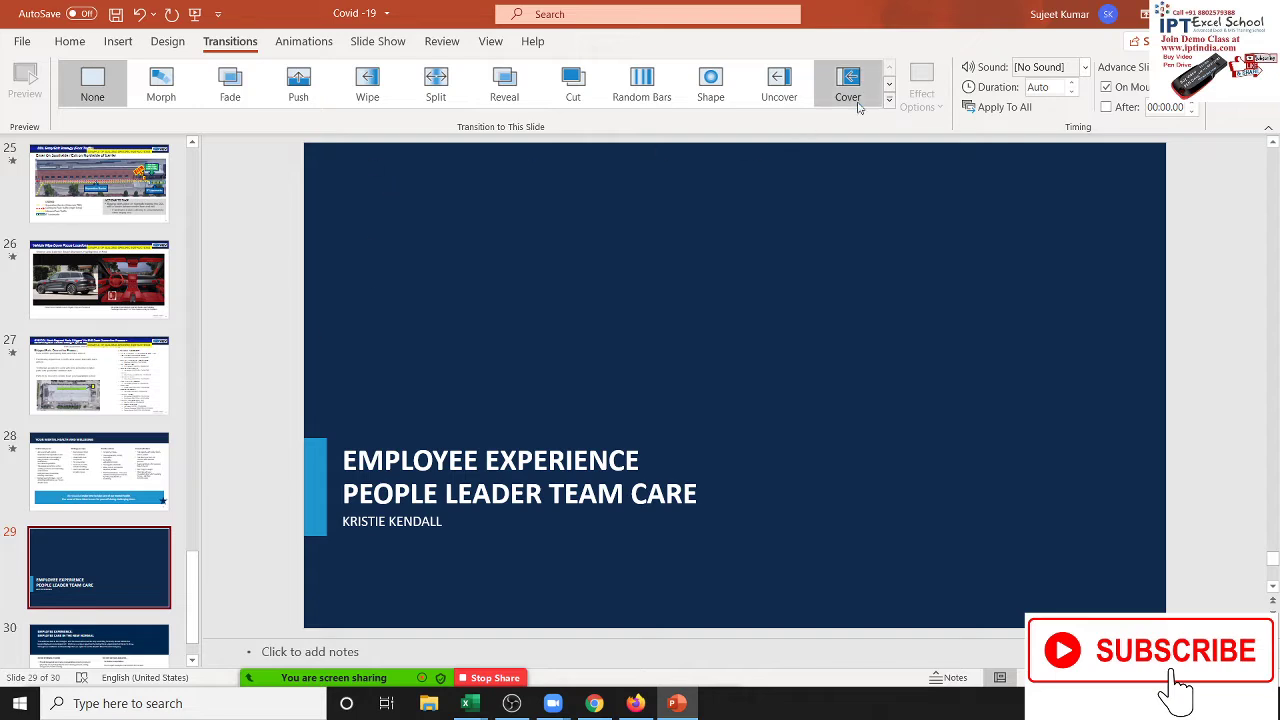
pyautogui.click(888, 100)
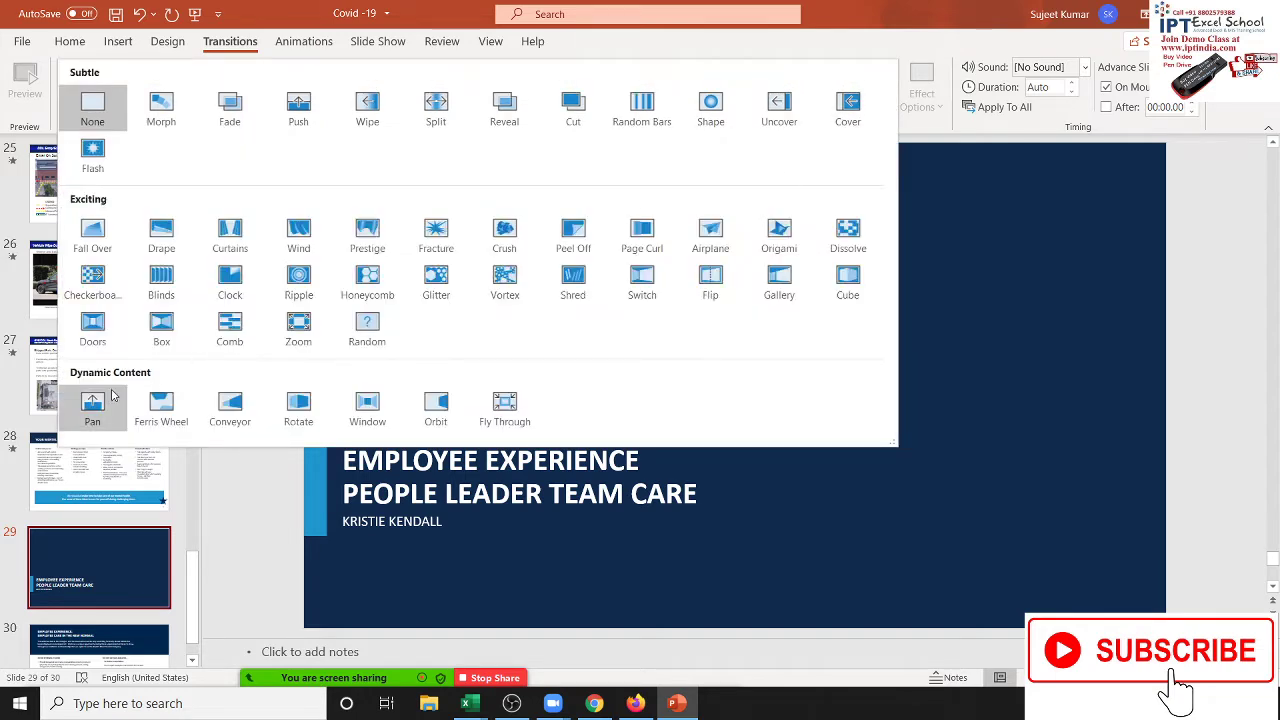
pyautogui.click(153, 425)
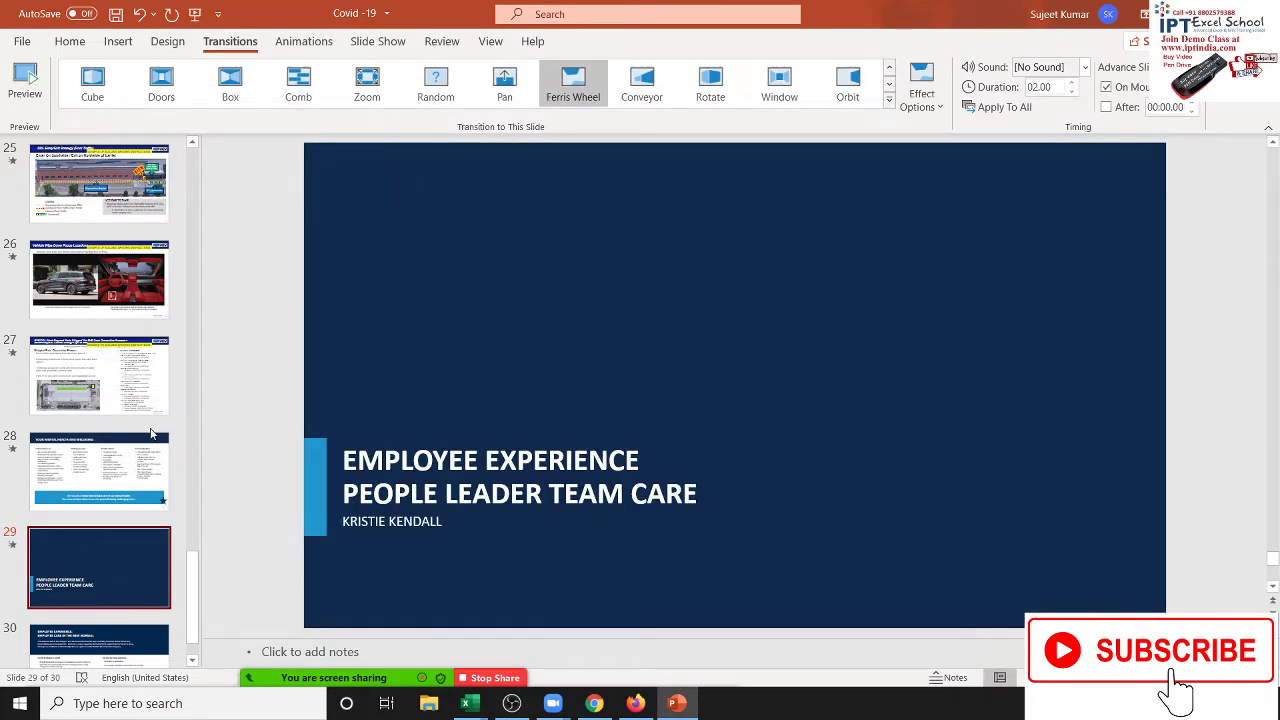
pyautogui.scroll(-1, 143, 472)
pyautogui.scroll(-1, 143, 472)
pyautogui.click(110, 578)
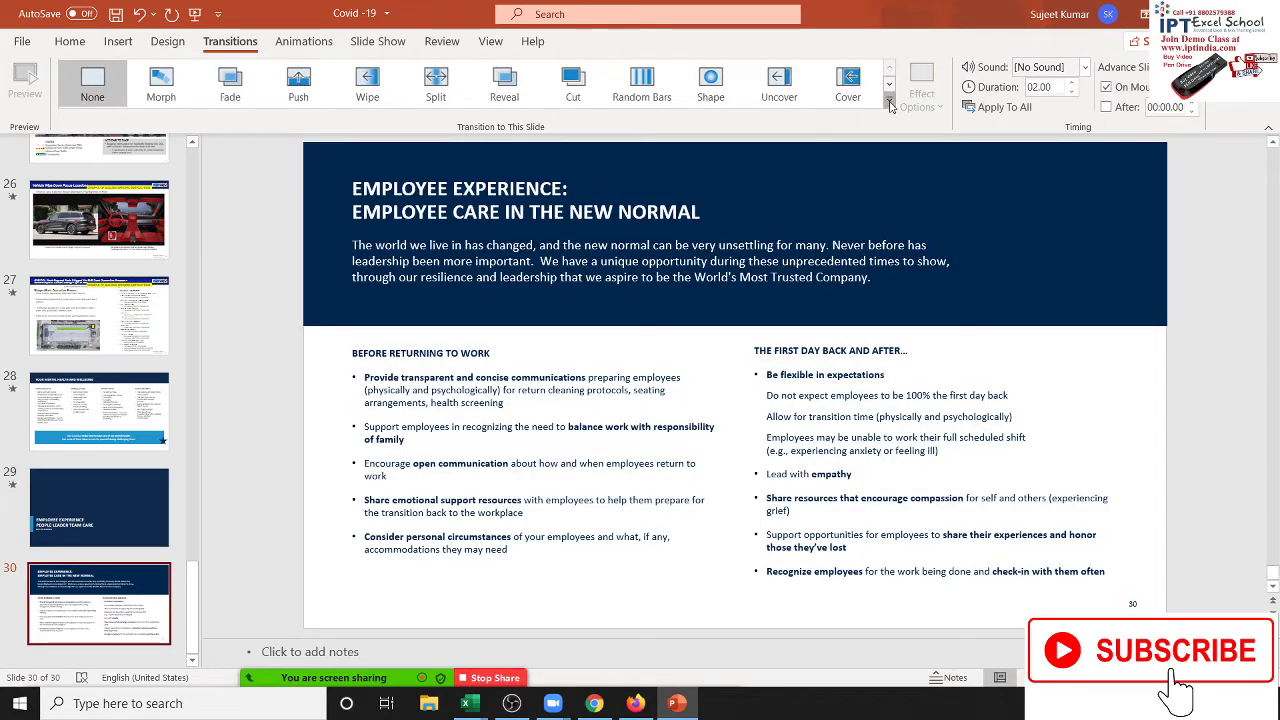
pyautogui.click(889, 104)
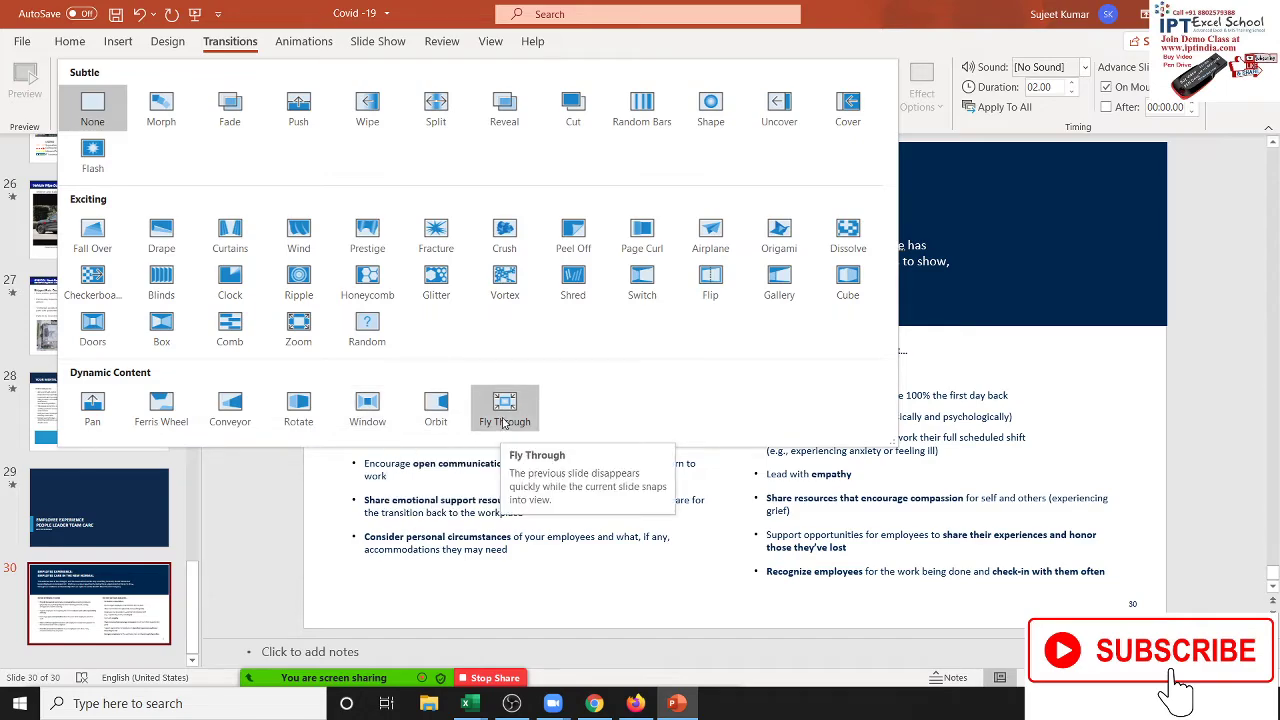
pyautogui.click(505, 423)
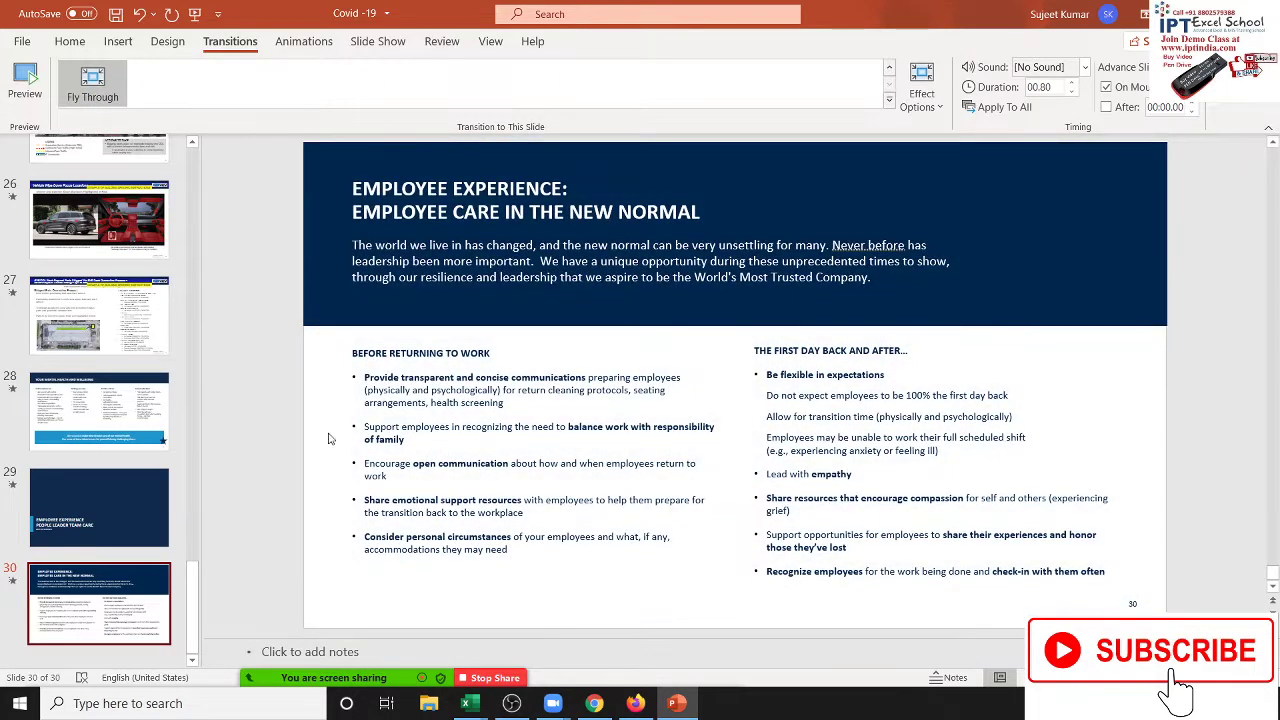
pyautogui.scroll(4, 224, 450)
pyautogui.scroll(5, 213, 479)
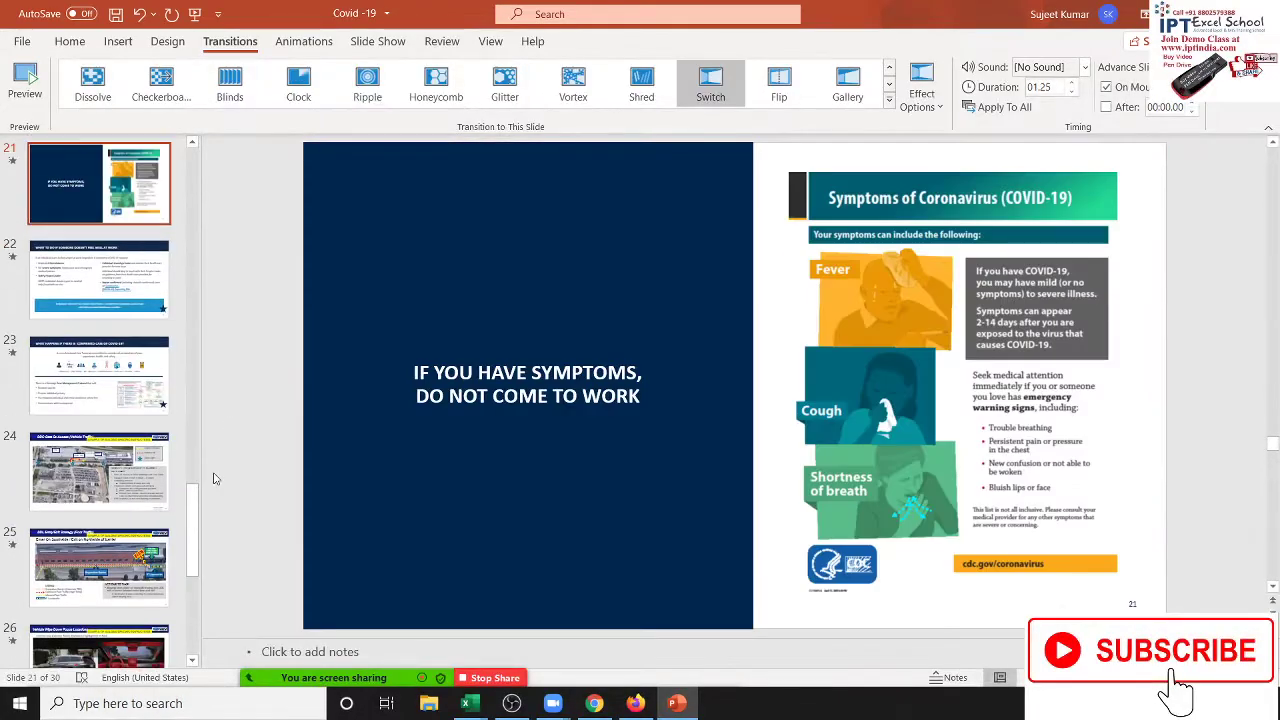
# Step: Run the slide show with F5, advance through thirteen slides, then exit with Esc
pyautogui.moveTo(192, 522); pyautogui.dragTo(192, 172)
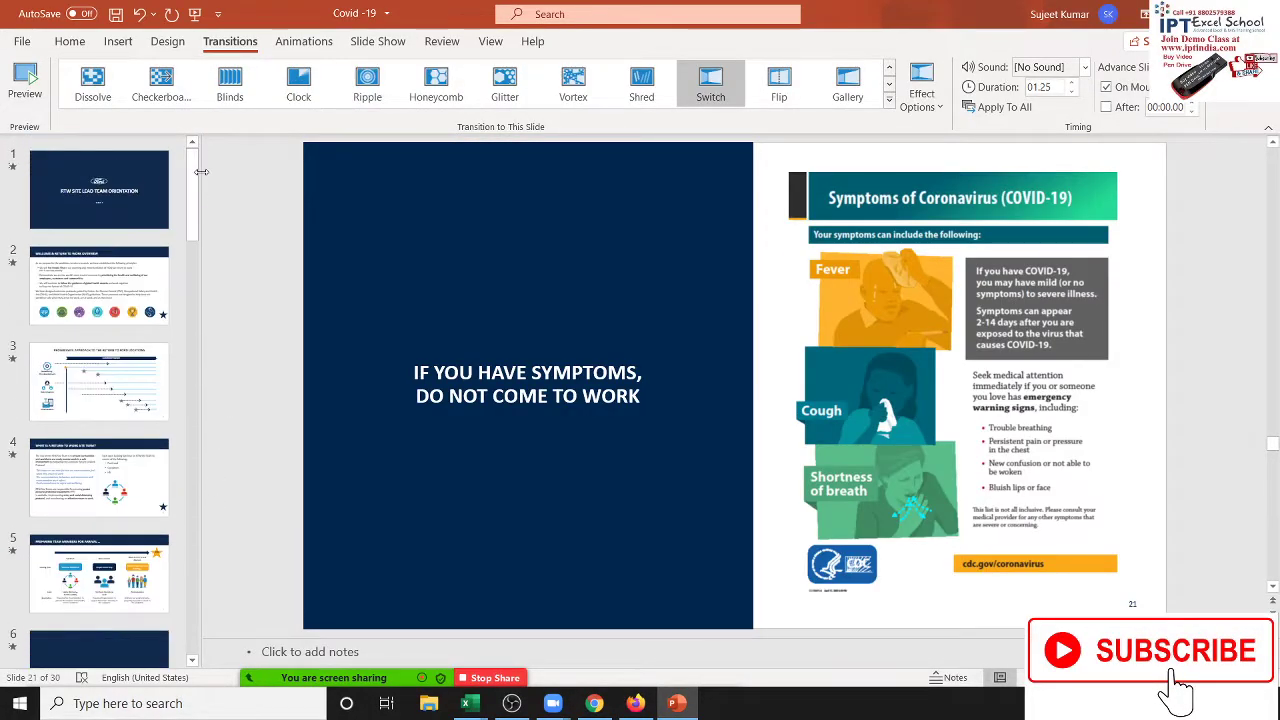
pyautogui.press('F5')
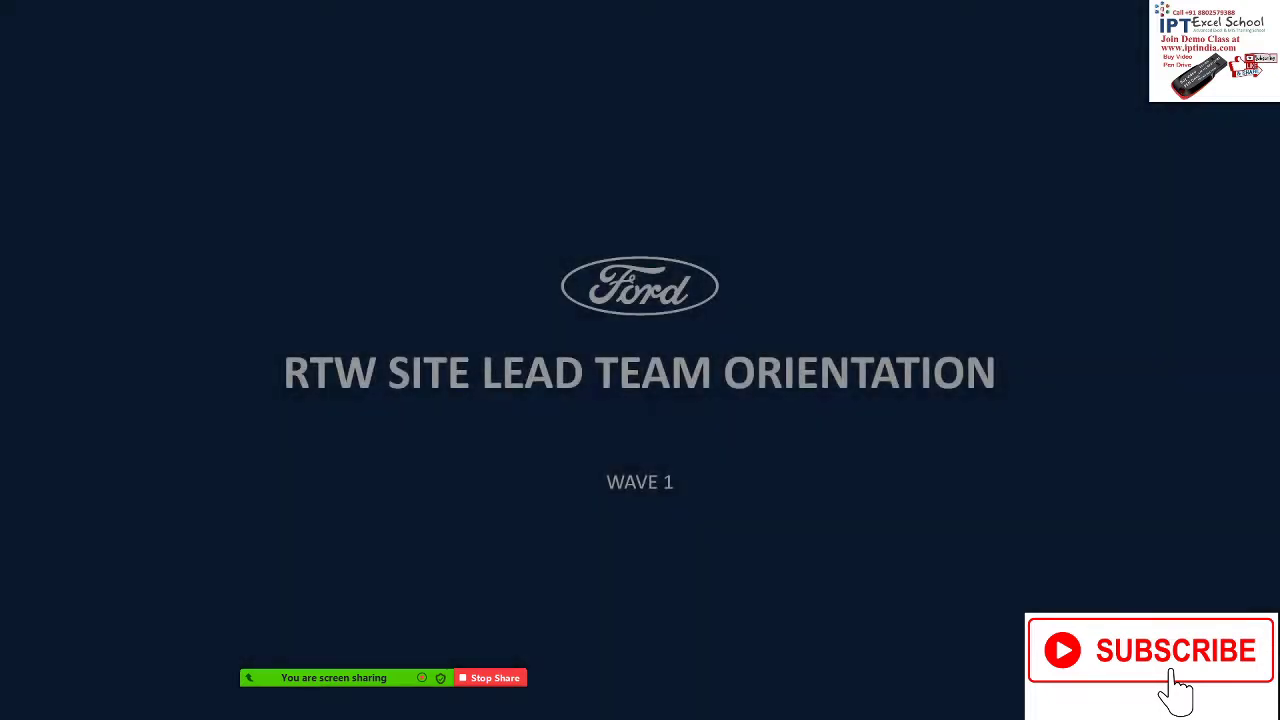
pyautogui.press('Right')
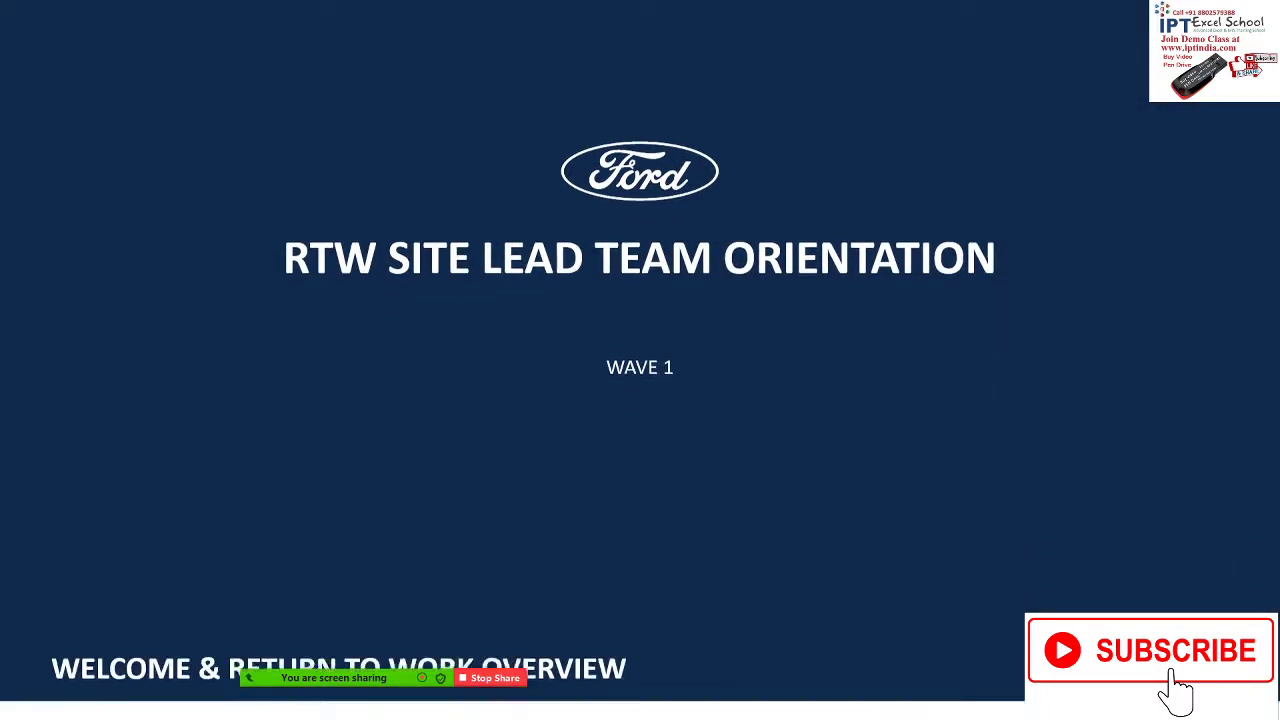
pyautogui.press('Right')
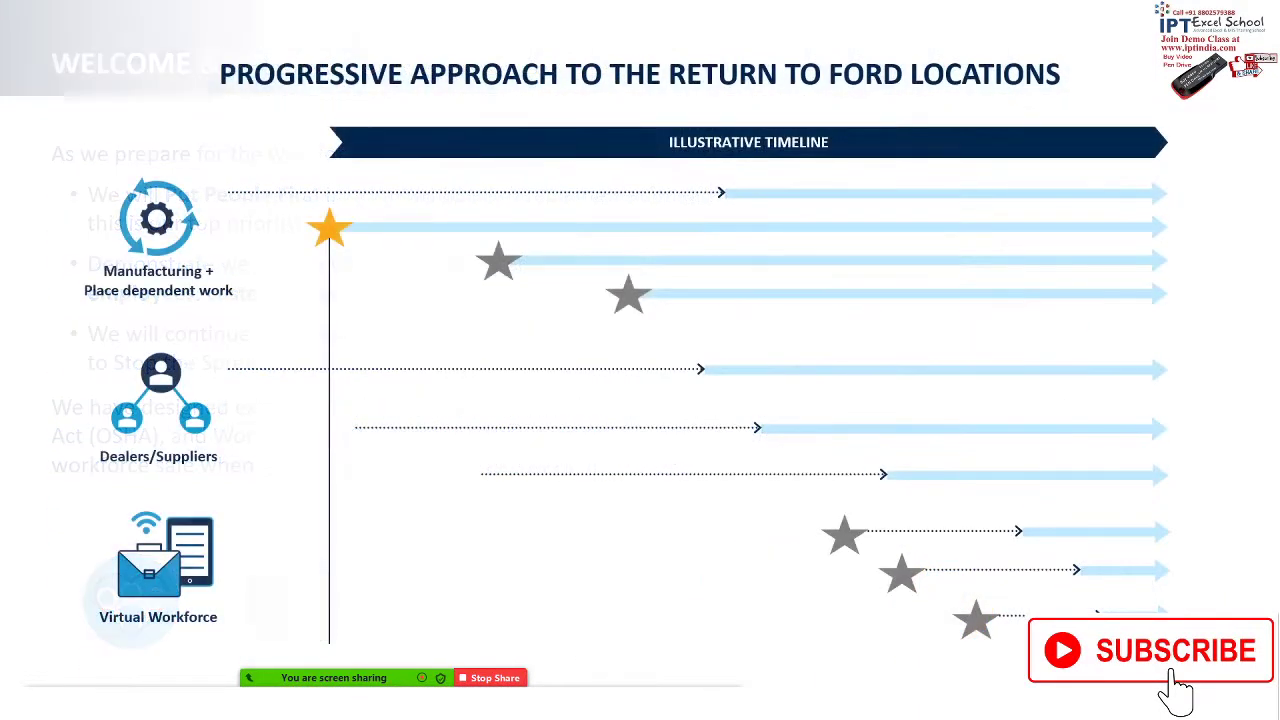
pyautogui.press('Right')
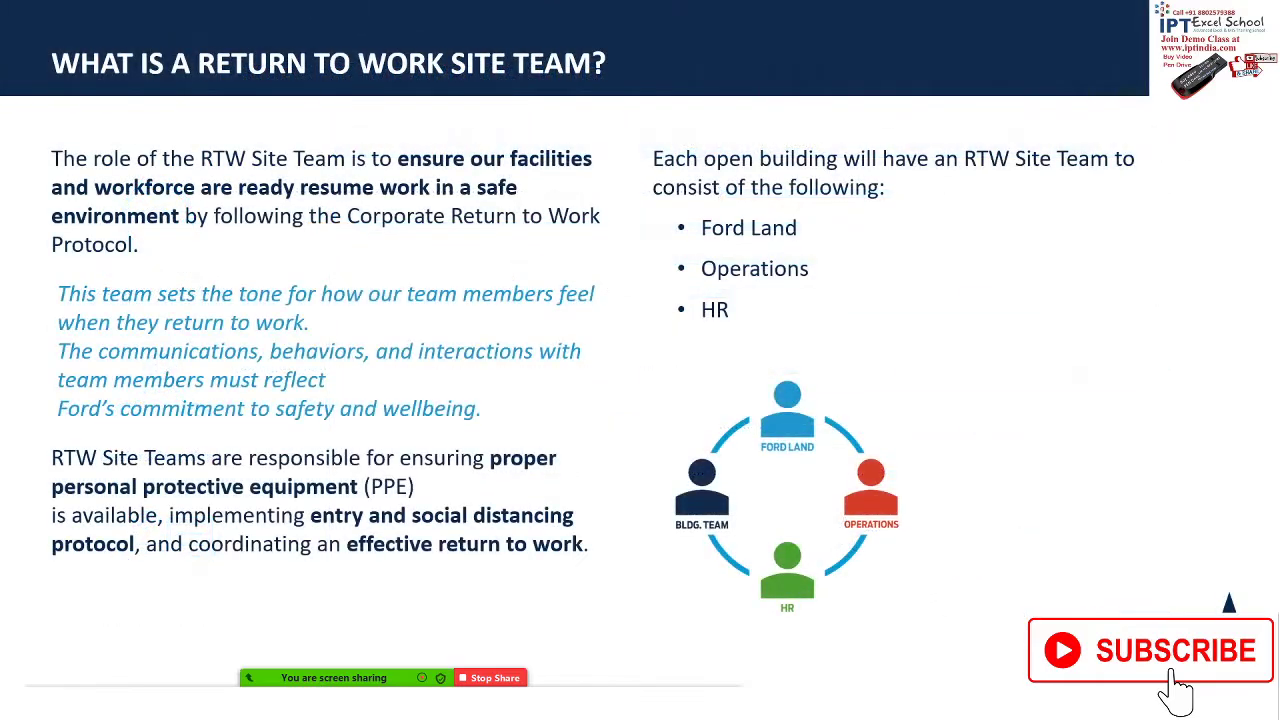
pyautogui.press('Right')
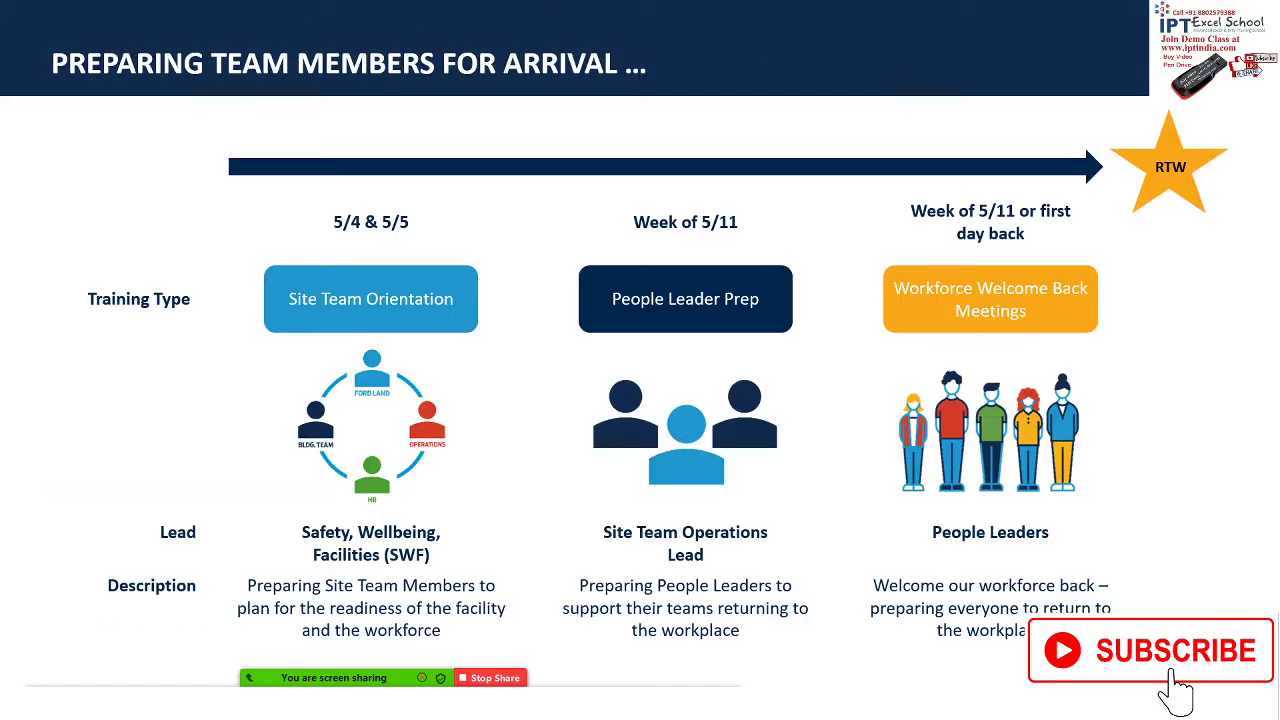
pyautogui.press('Right')
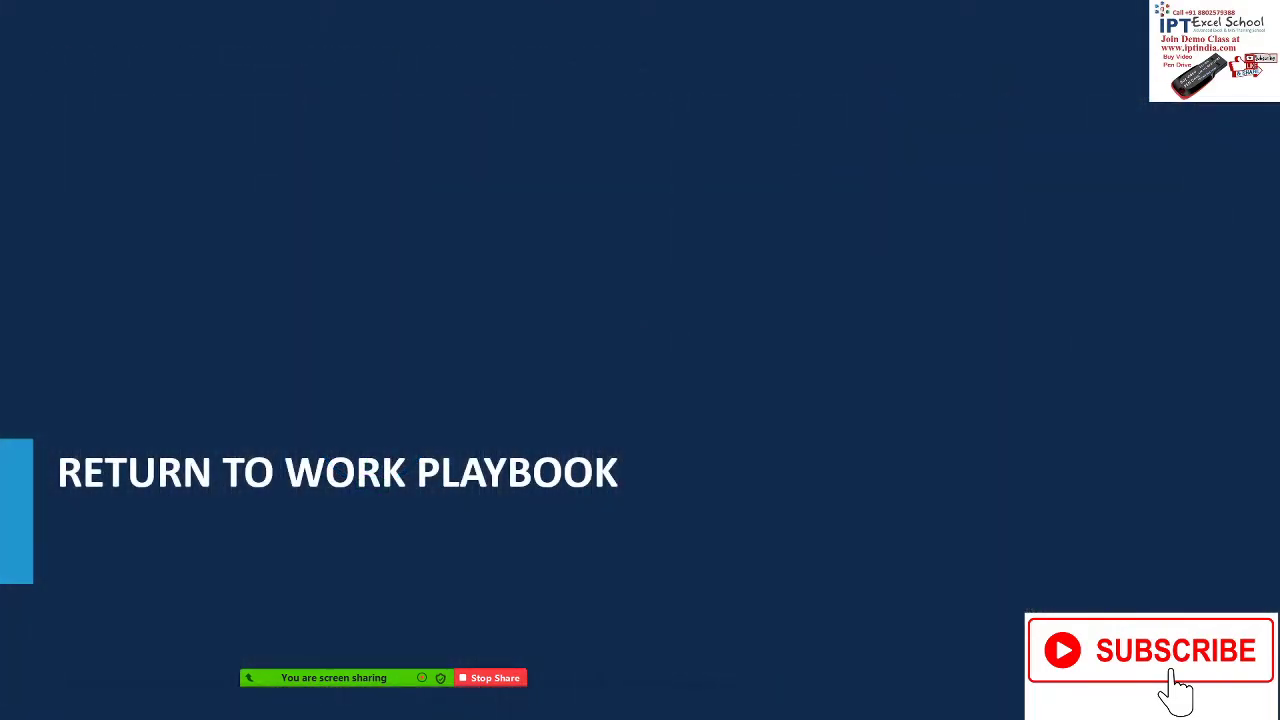
pyautogui.press('Right')
pyautogui.press('Right')
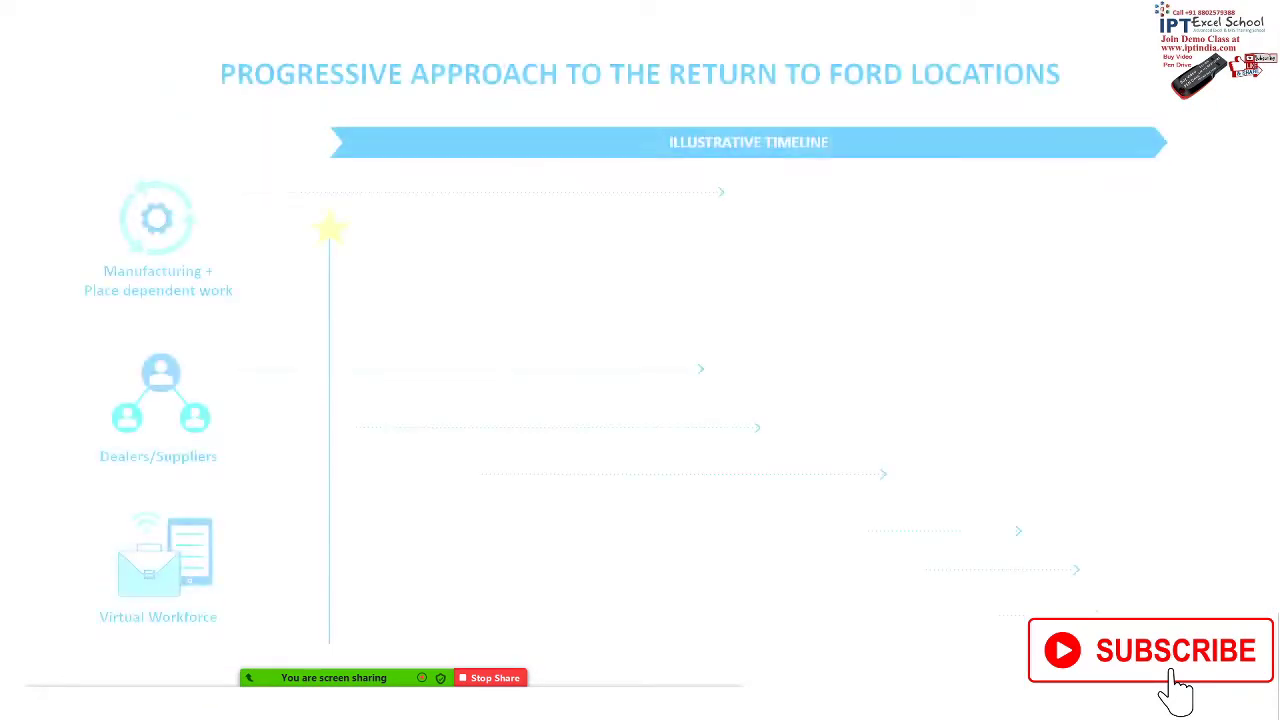
pyautogui.press('Right')
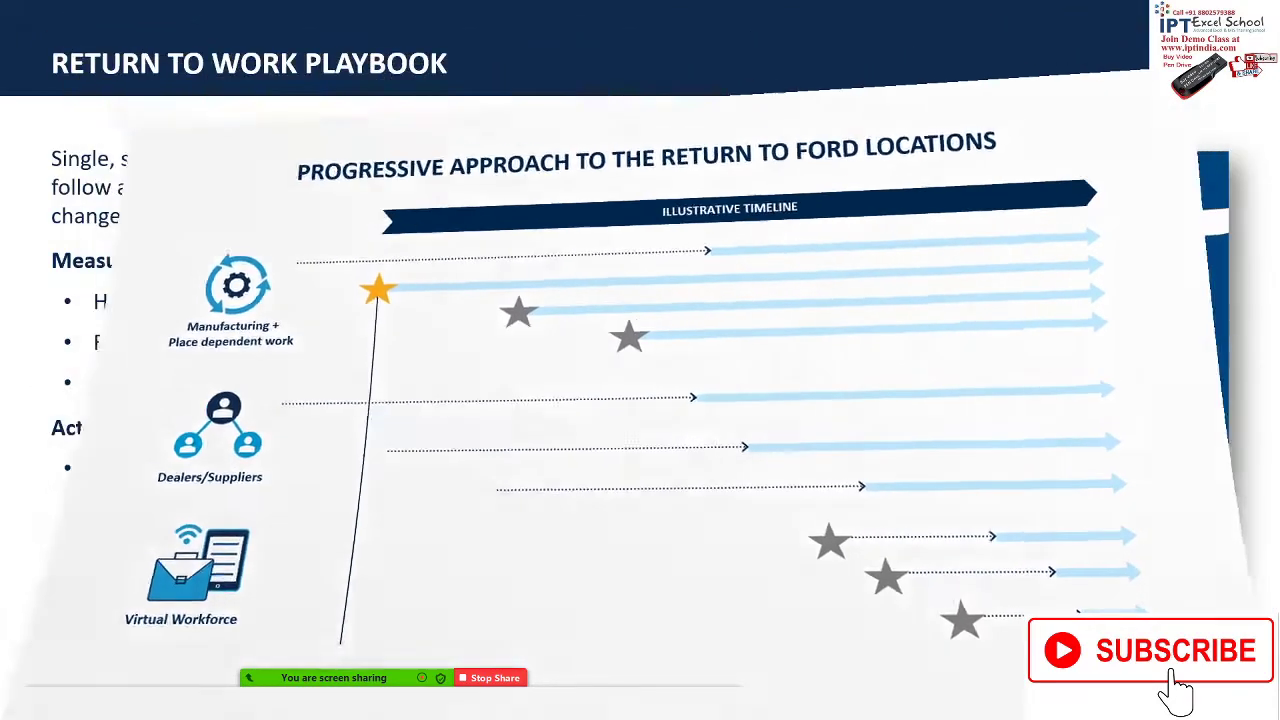
pyautogui.press('Right')
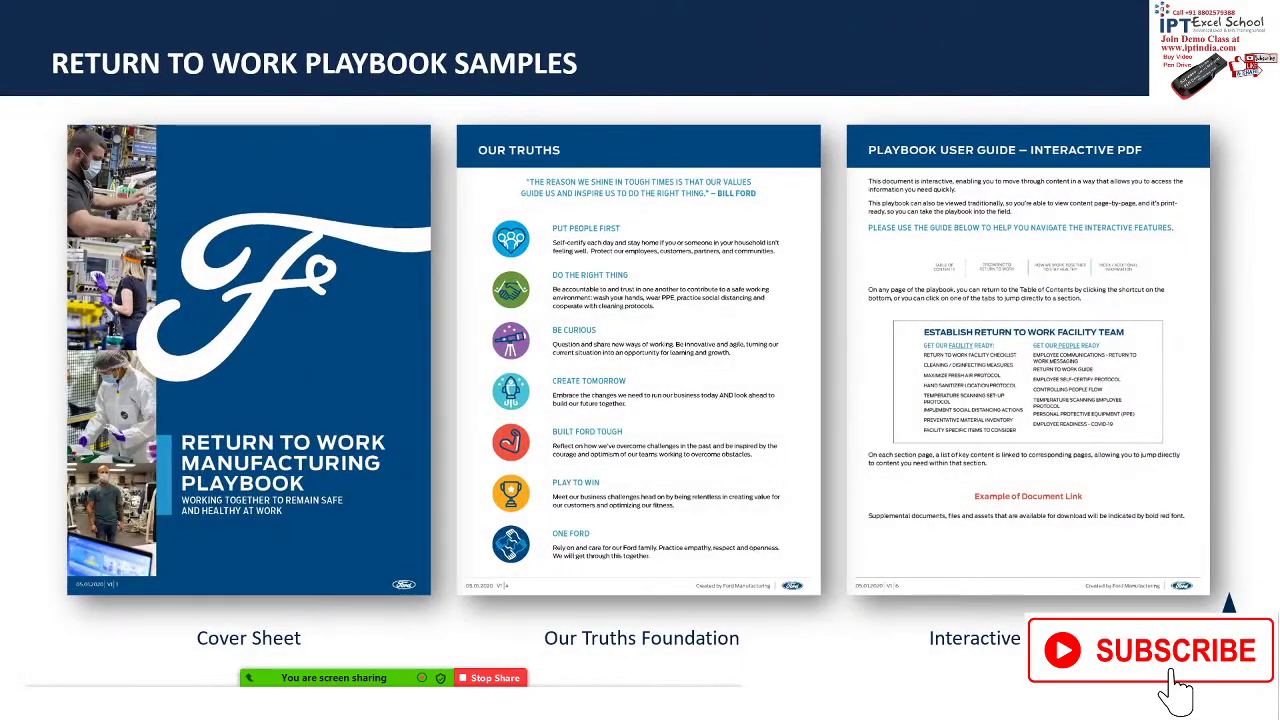
pyautogui.press('Right')
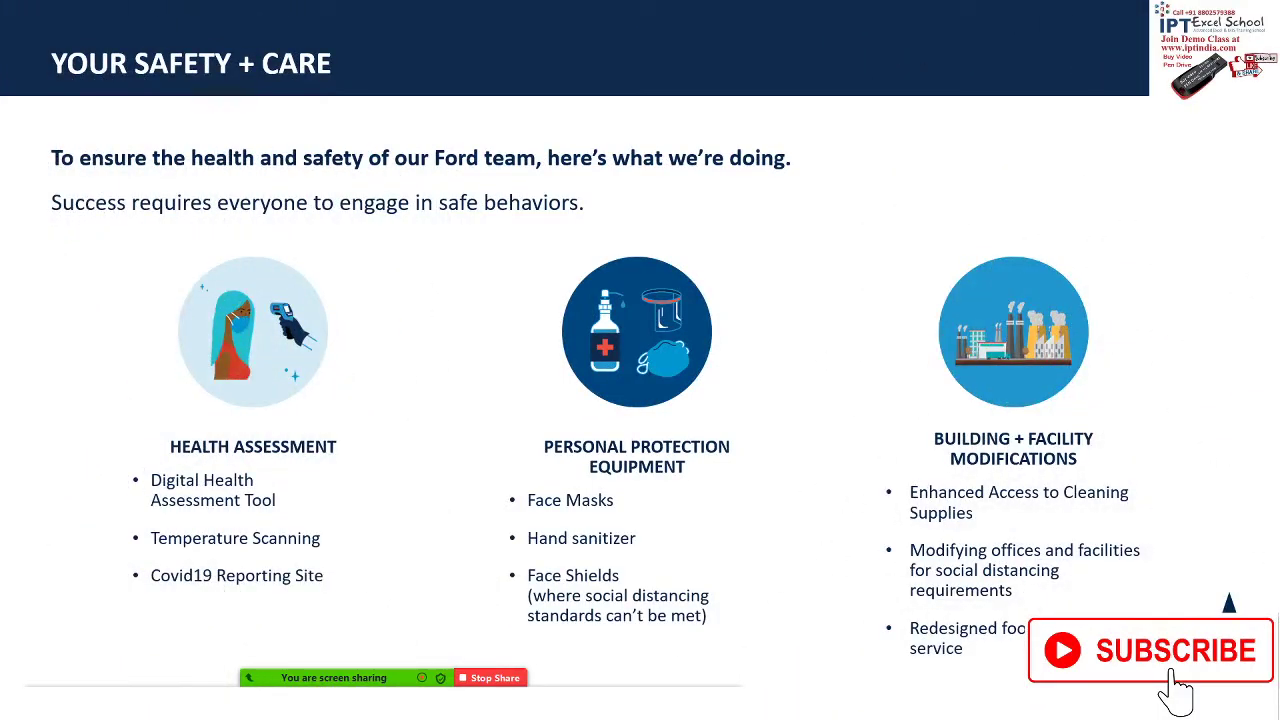
pyautogui.press('Right')
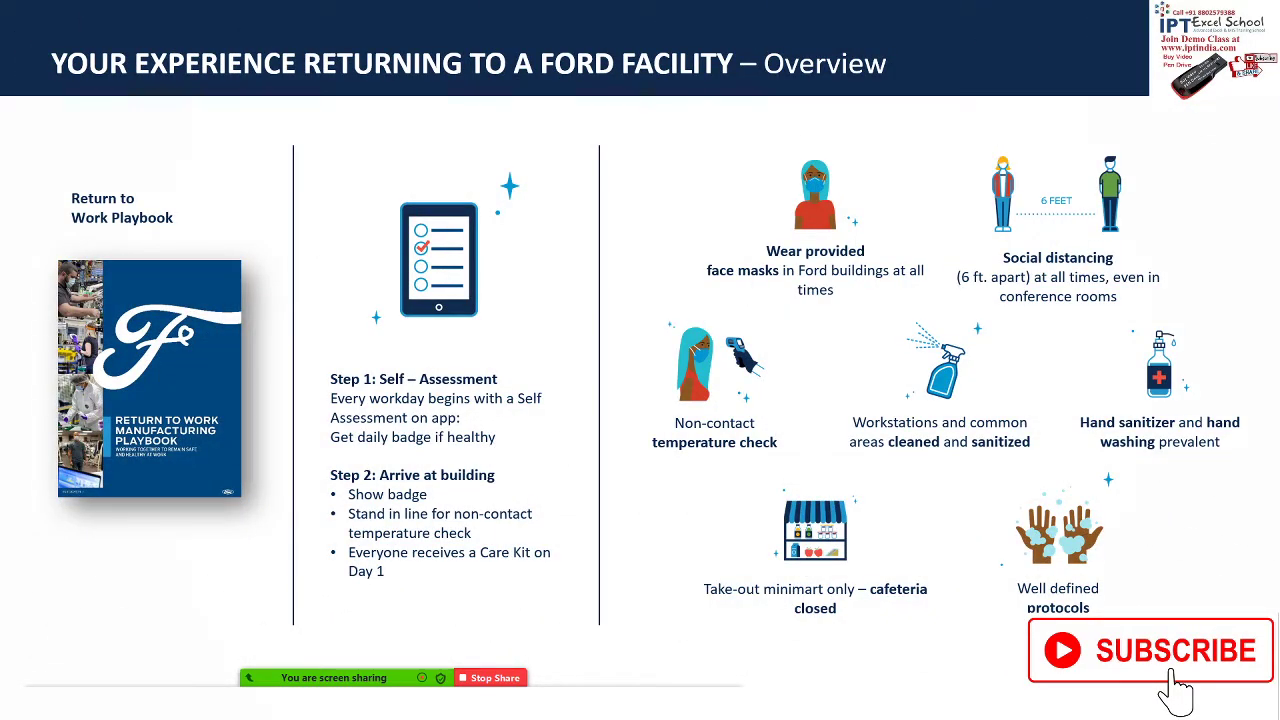
pyautogui.press('Right')
pyautogui.press('Right')
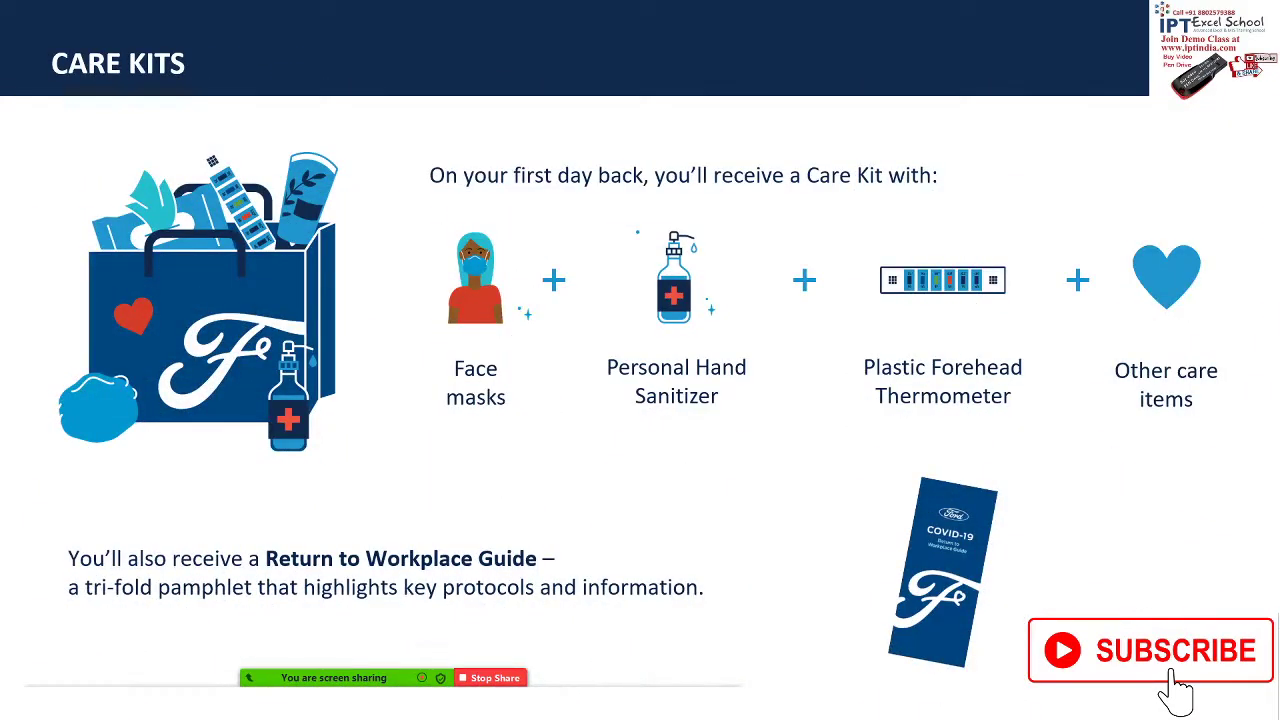
pyautogui.press('Right')
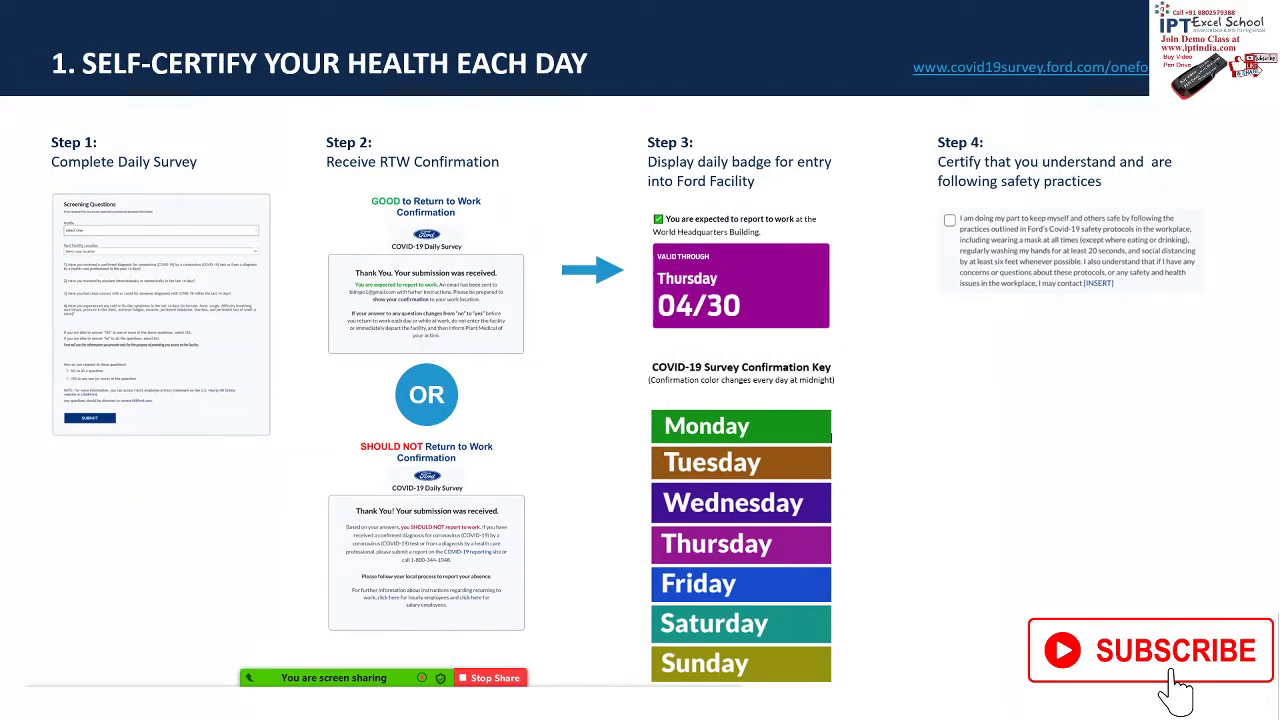
pyautogui.press('Right')
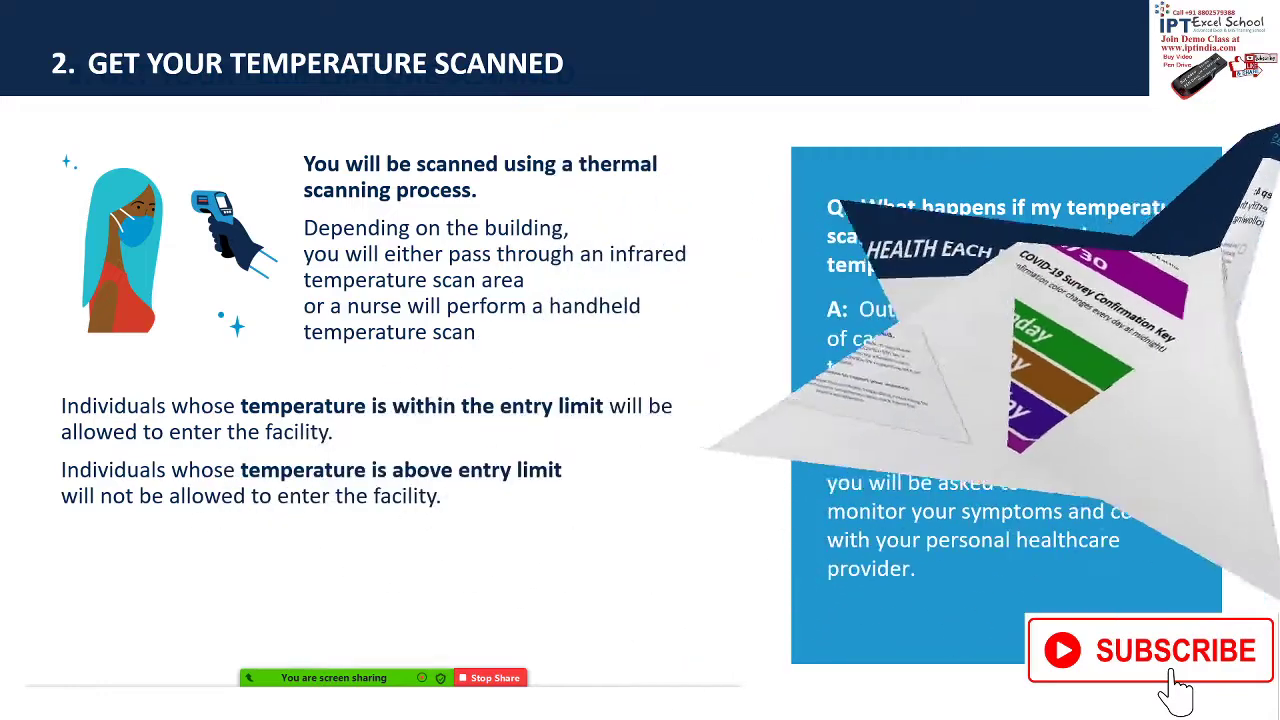
pyautogui.press('Escape')
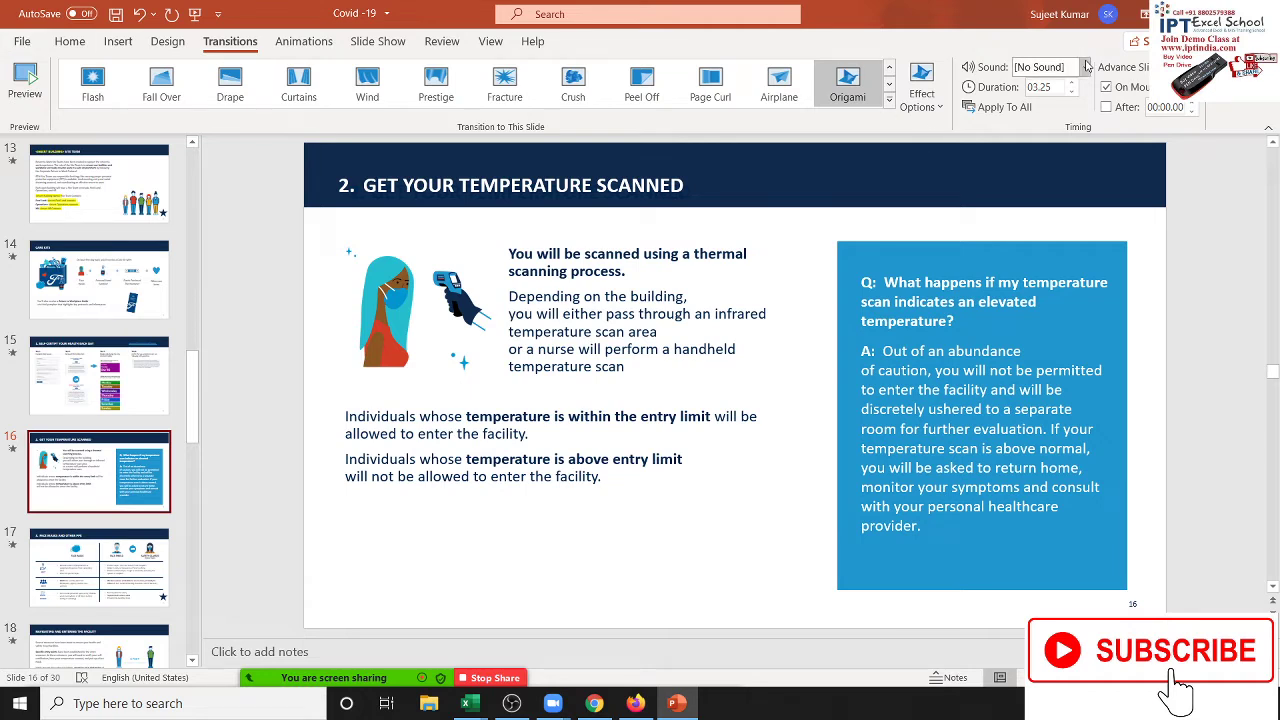
# Step: Give slide 16's Origami transition the Bomb sound and a 1-second duration, applied to all slides
pyautogui.click(1086, 66)
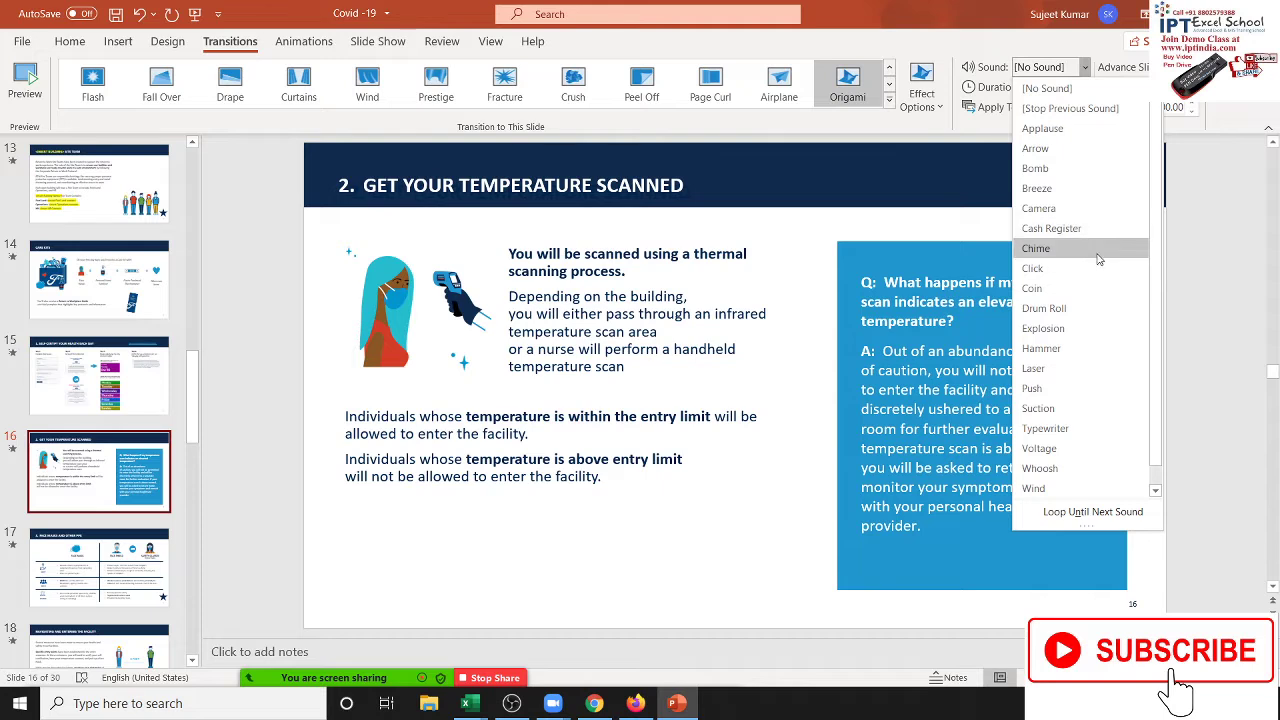
pyautogui.click(1076, 168)
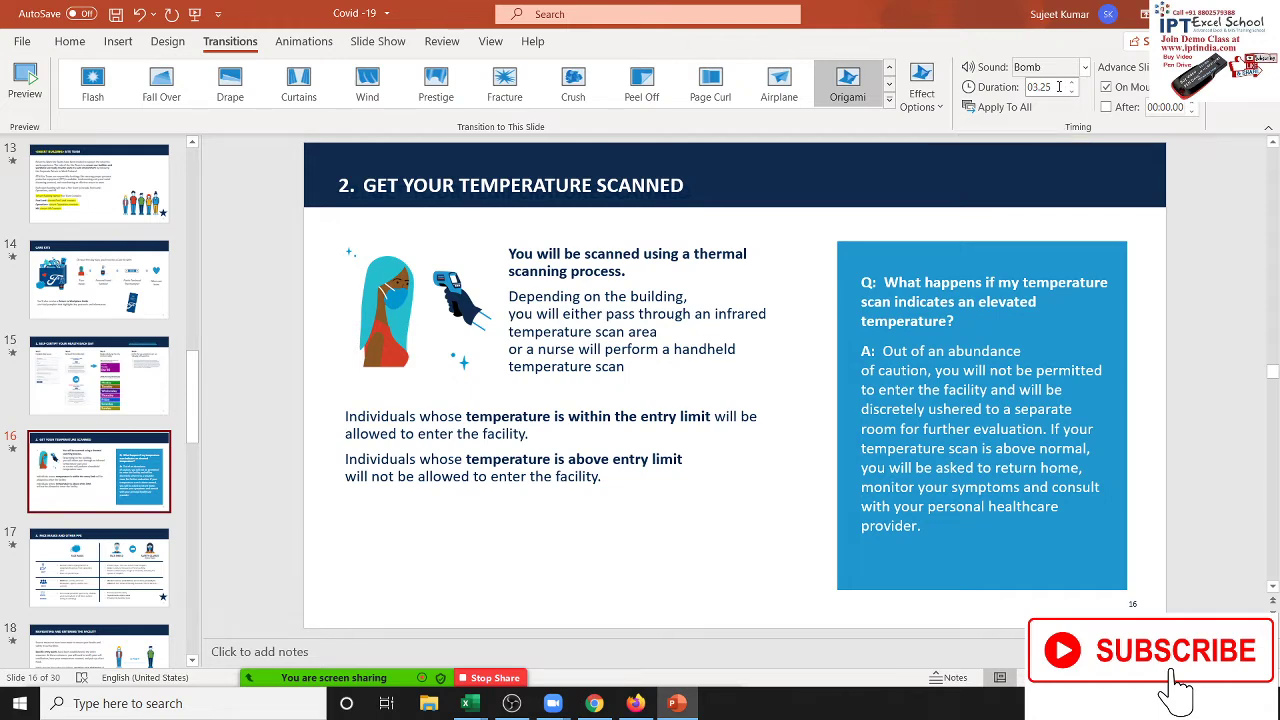
pyautogui.doubleClick(1040, 88)
pyautogui.doubleClick(1055, 90)
pyautogui.write('1')
pyautogui.press('Return')
pyautogui.click(990, 107)
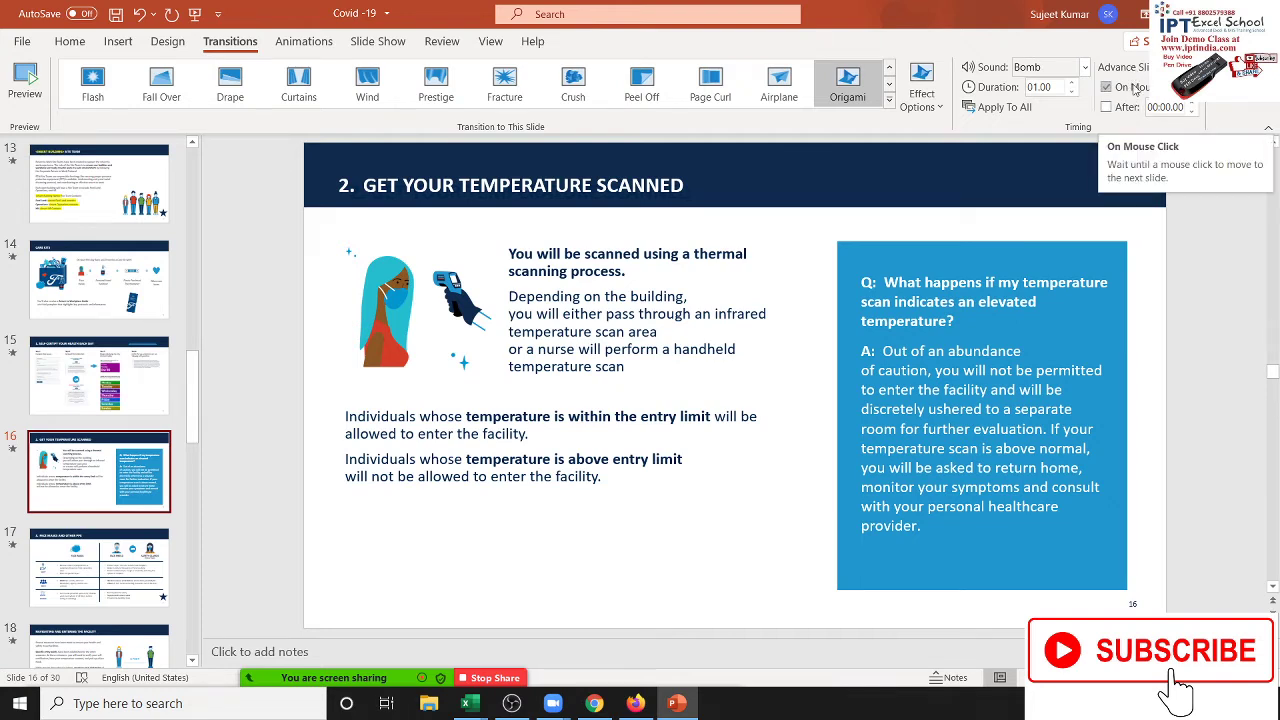
# Step: Turn off On Mouse Click, set After to 00:02.00, and briefly preview the show
pyautogui.click(1106, 88)
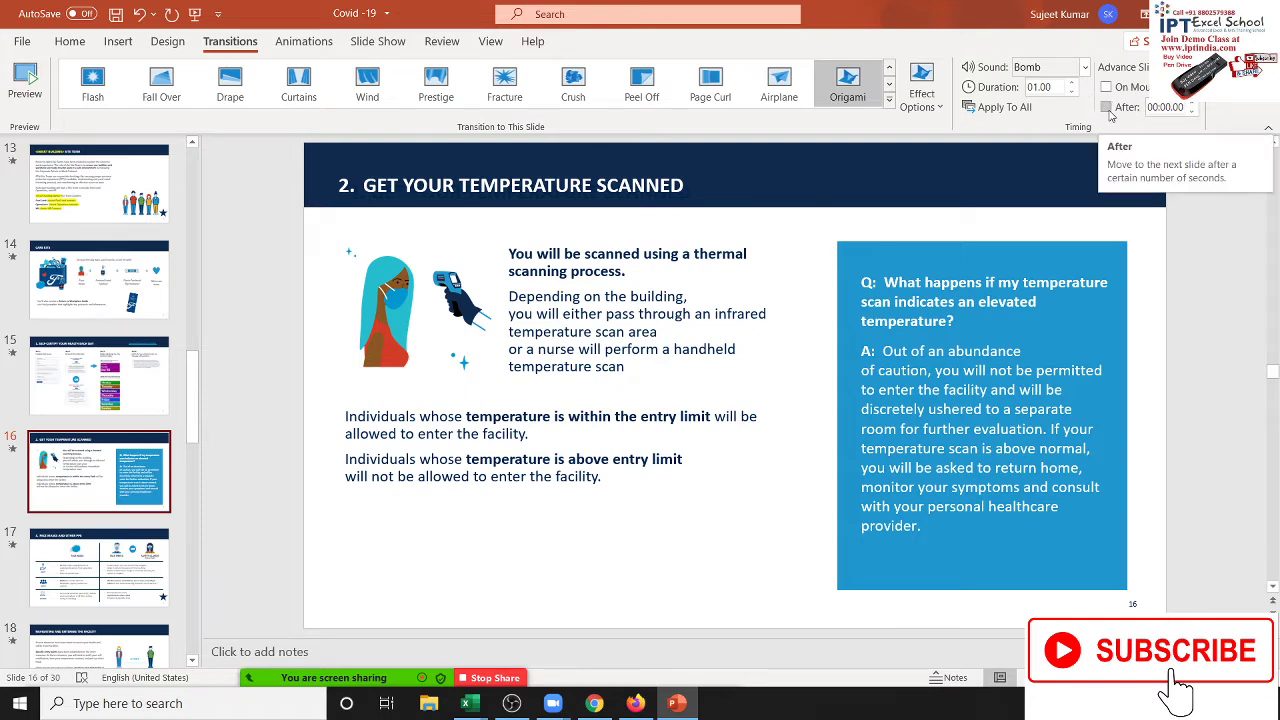
pyautogui.click(1106, 107)
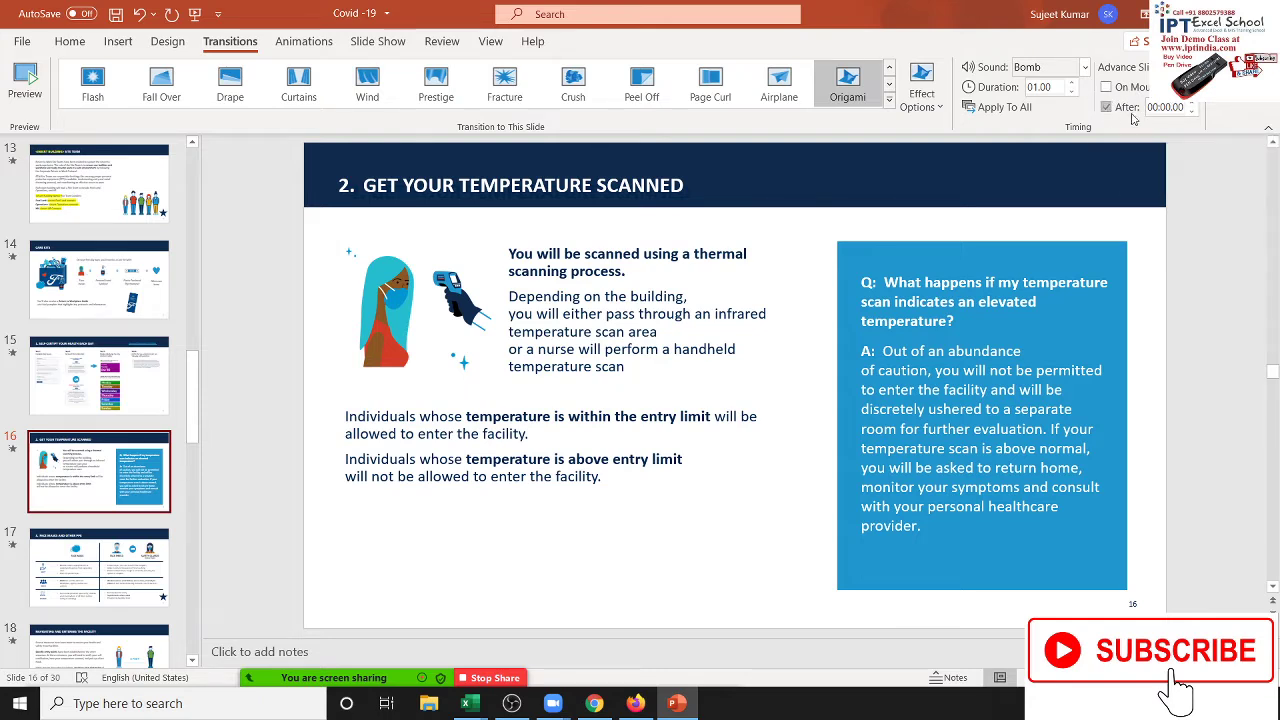
pyautogui.click(1197, 104)
pyautogui.click(1191, 112)
pyautogui.click(200, 18)
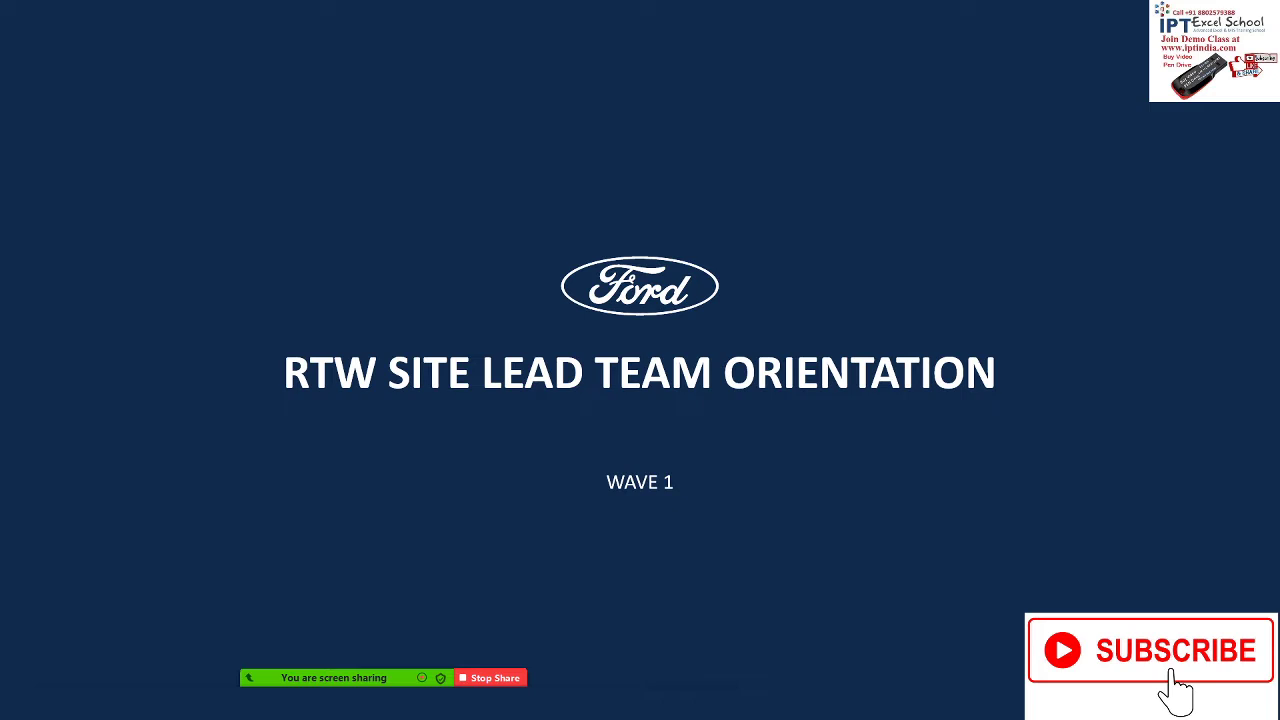
pyautogui.press('Escape')
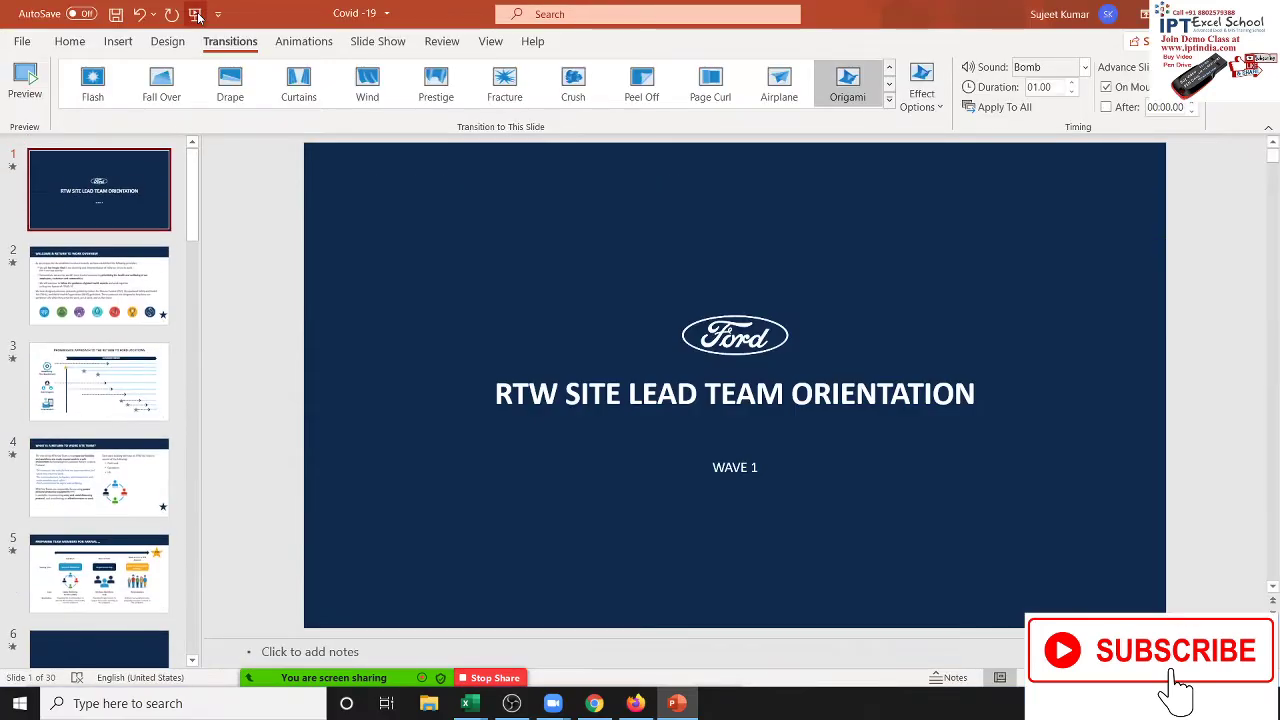
# Step: Confirm timed-only advance and apply the timing settings to all slides
pyautogui.click(1106, 86)
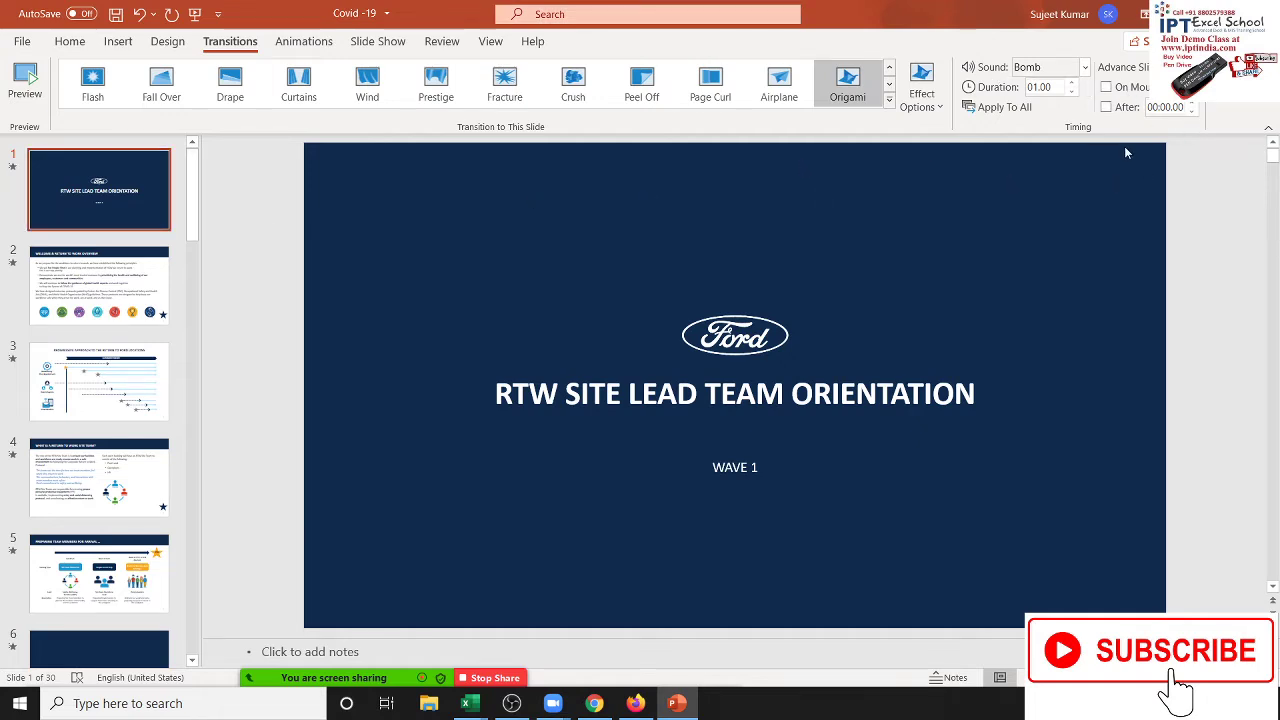
pyautogui.click(1107, 107)
pyautogui.click(998, 119)
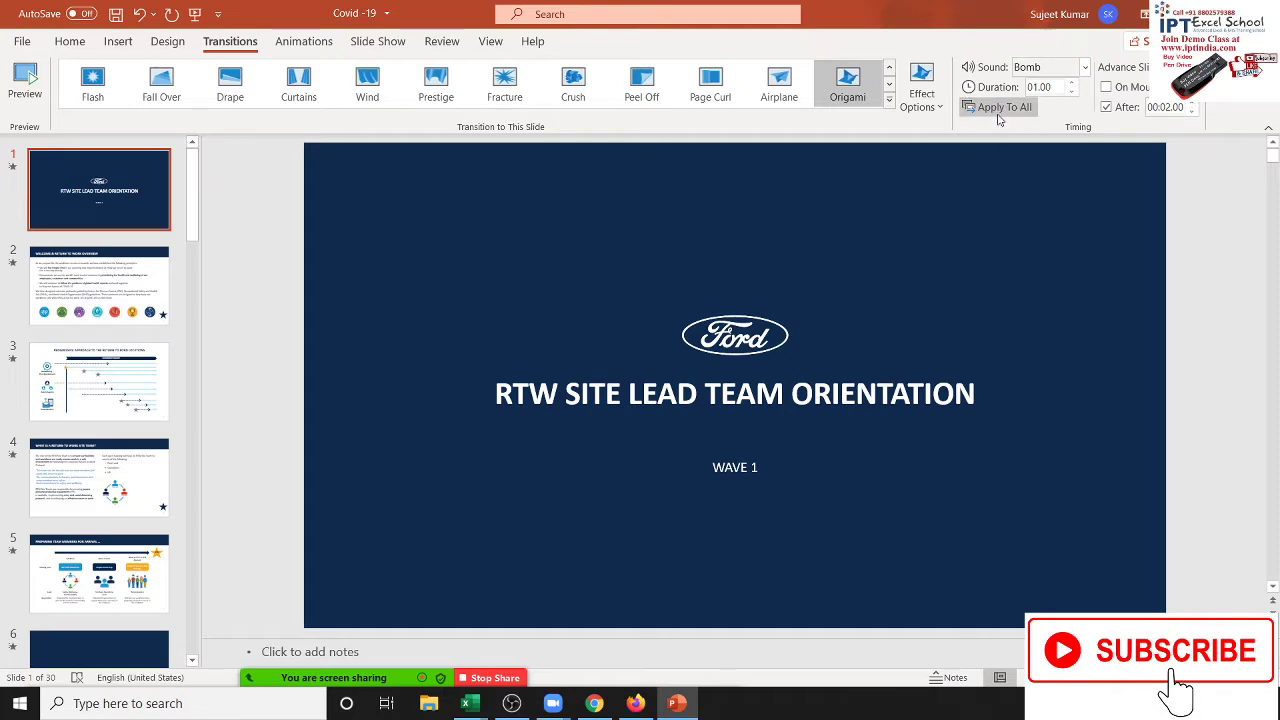
# Step: Play the show from the start past the RETURN TO WORK PLAYBOOK slide, then exit
pyautogui.click(194, 14)
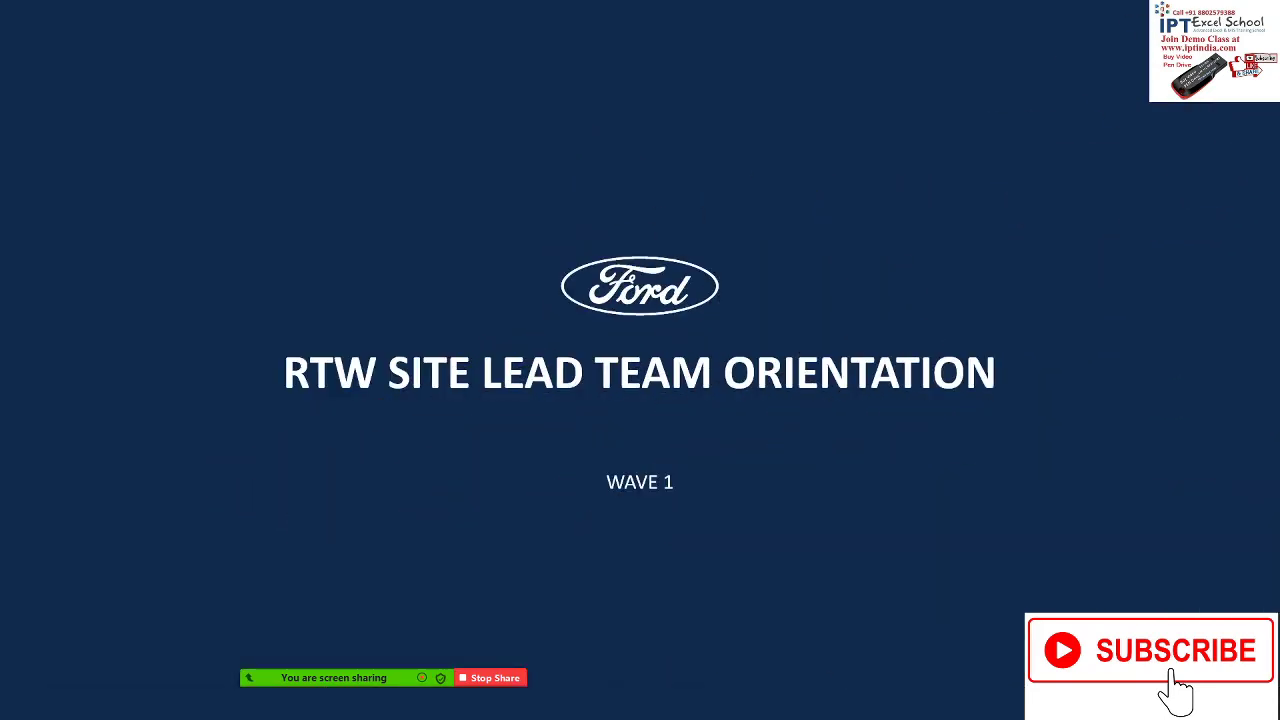
pyautogui.click(1229, 600)
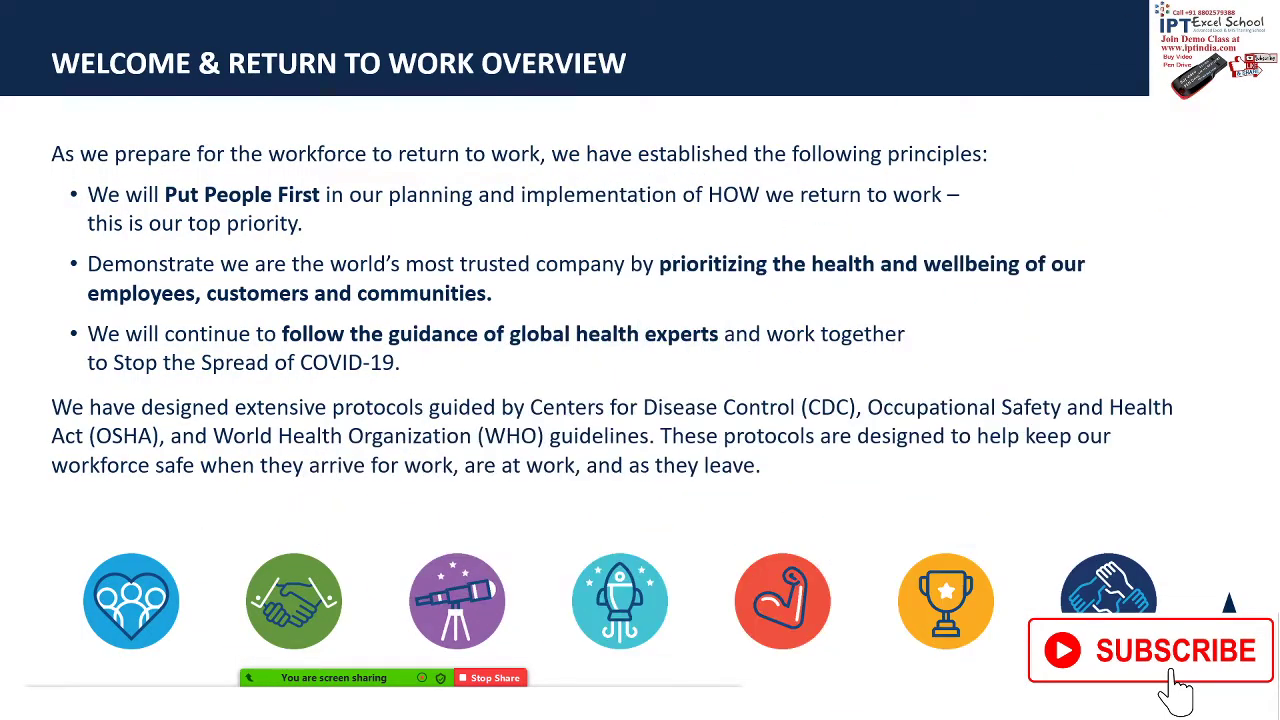
pyautogui.click(1229, 603)
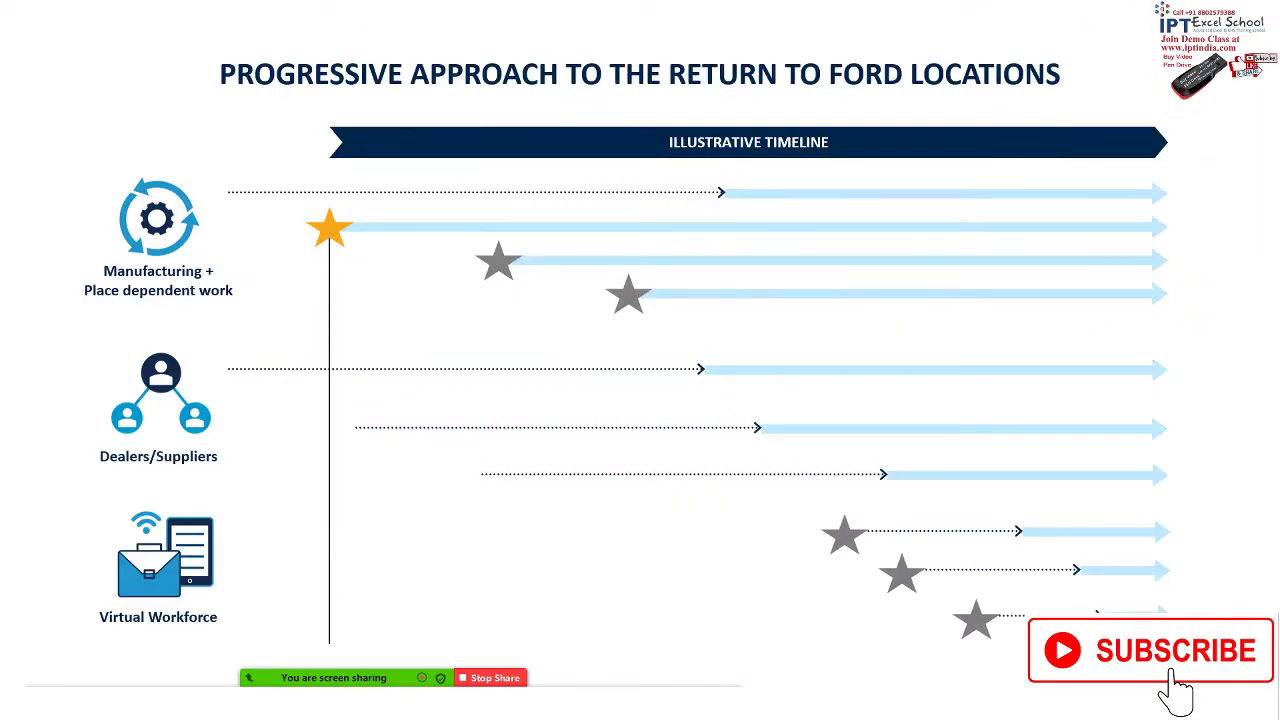
pyautogui.click(1229, 603)
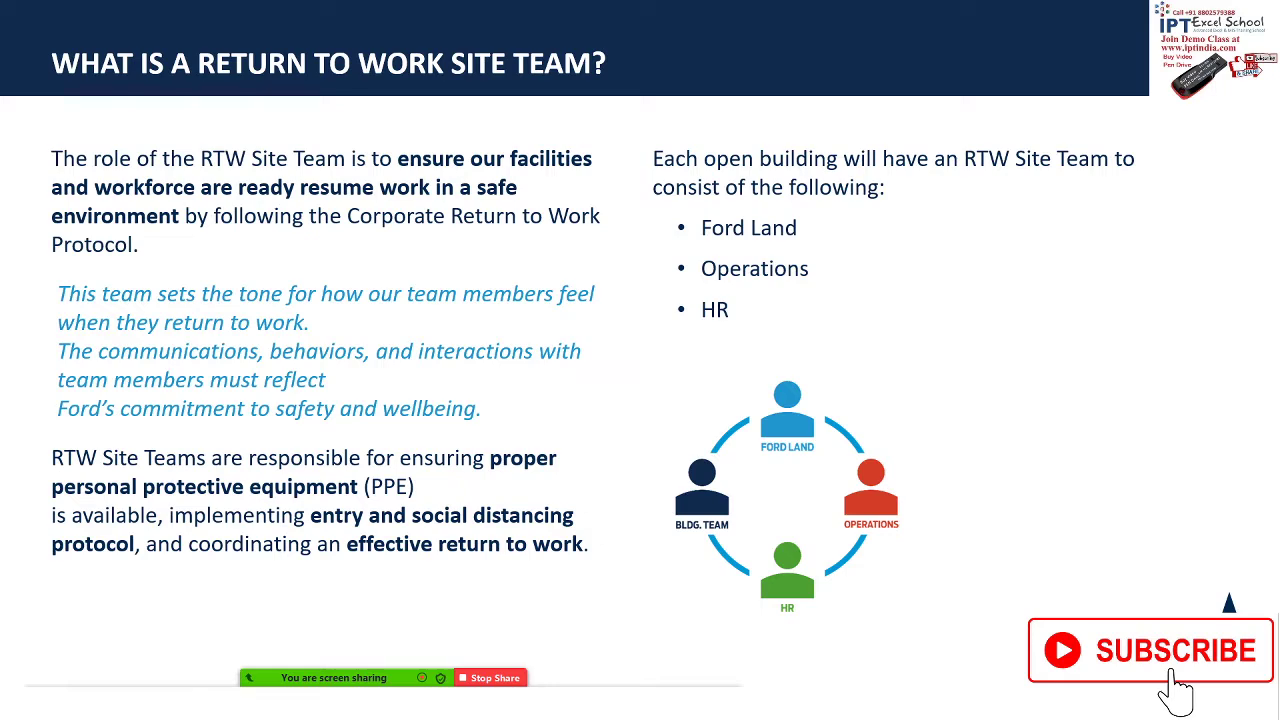
pyautogui.click(1229, 603)
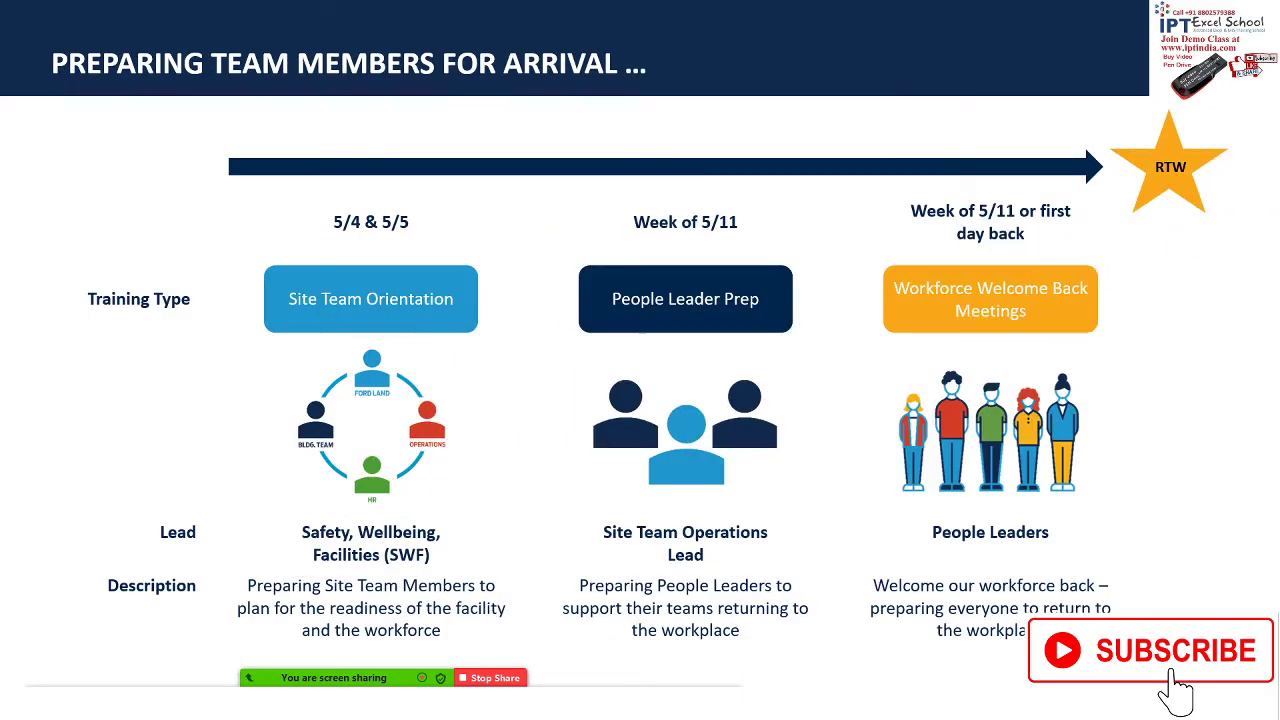
pyautogui.press('Right')
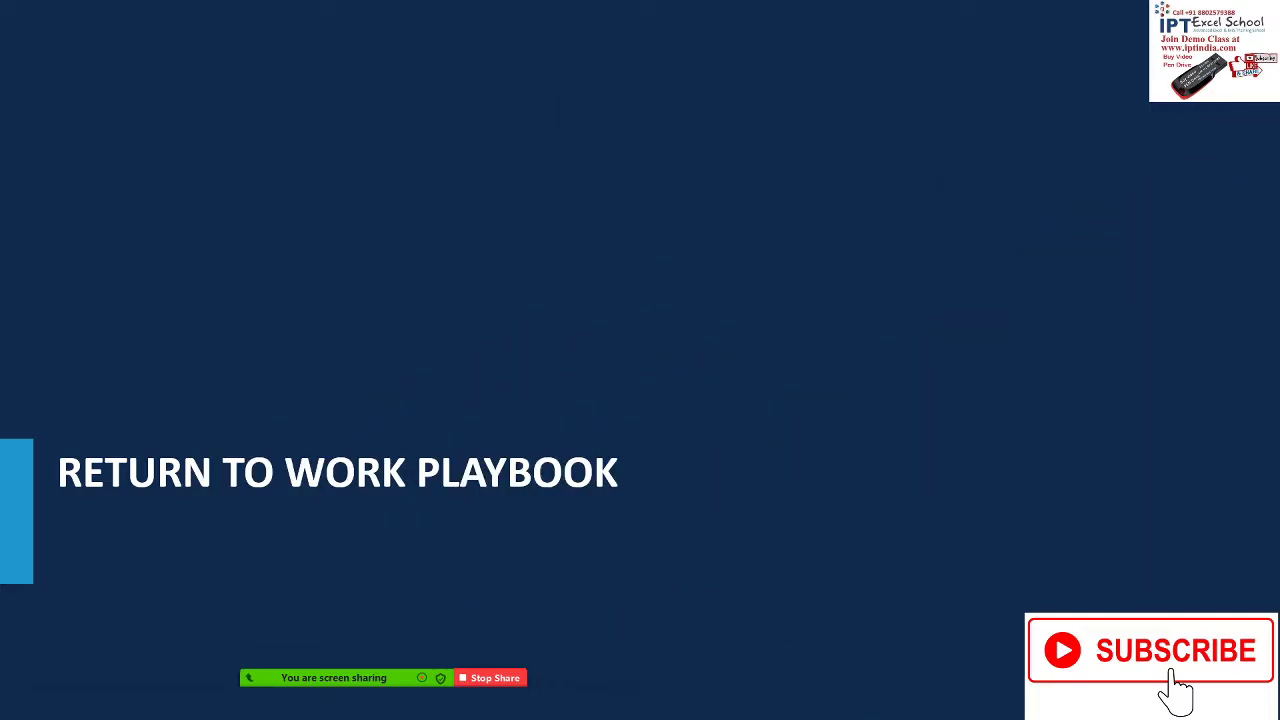
pyautogui.press('Right')
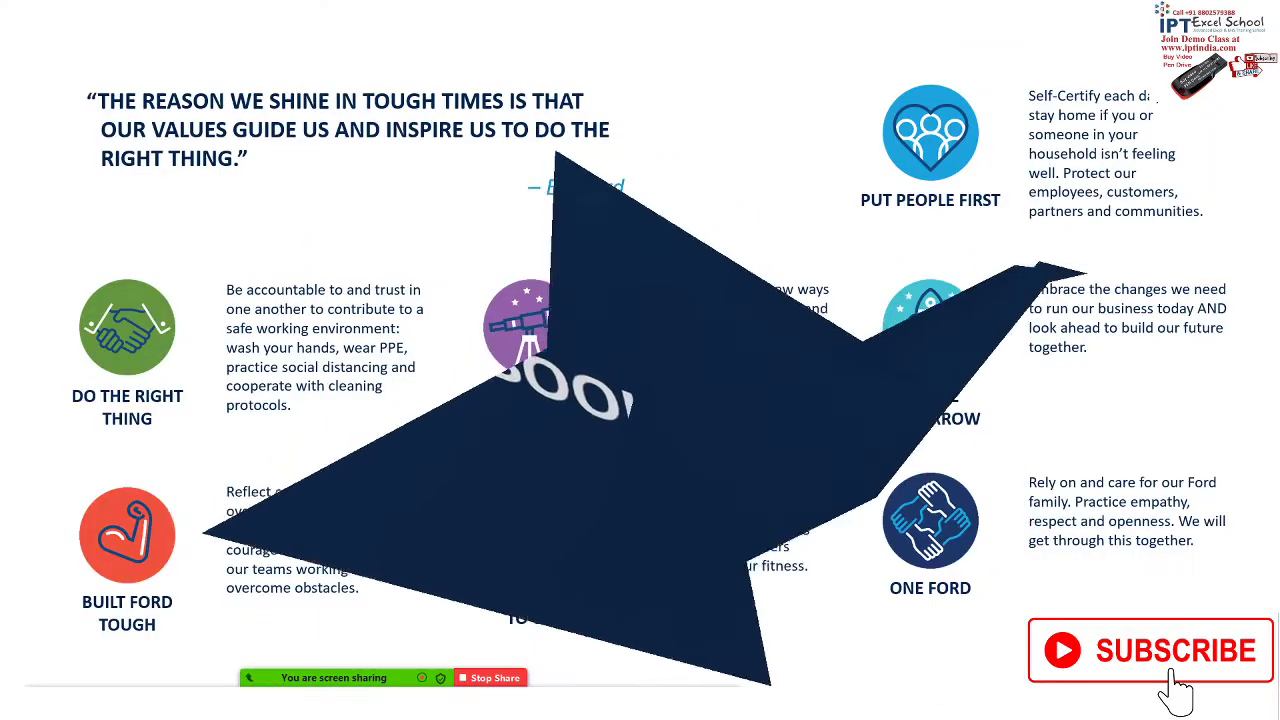
pyautogui.press('Escape')
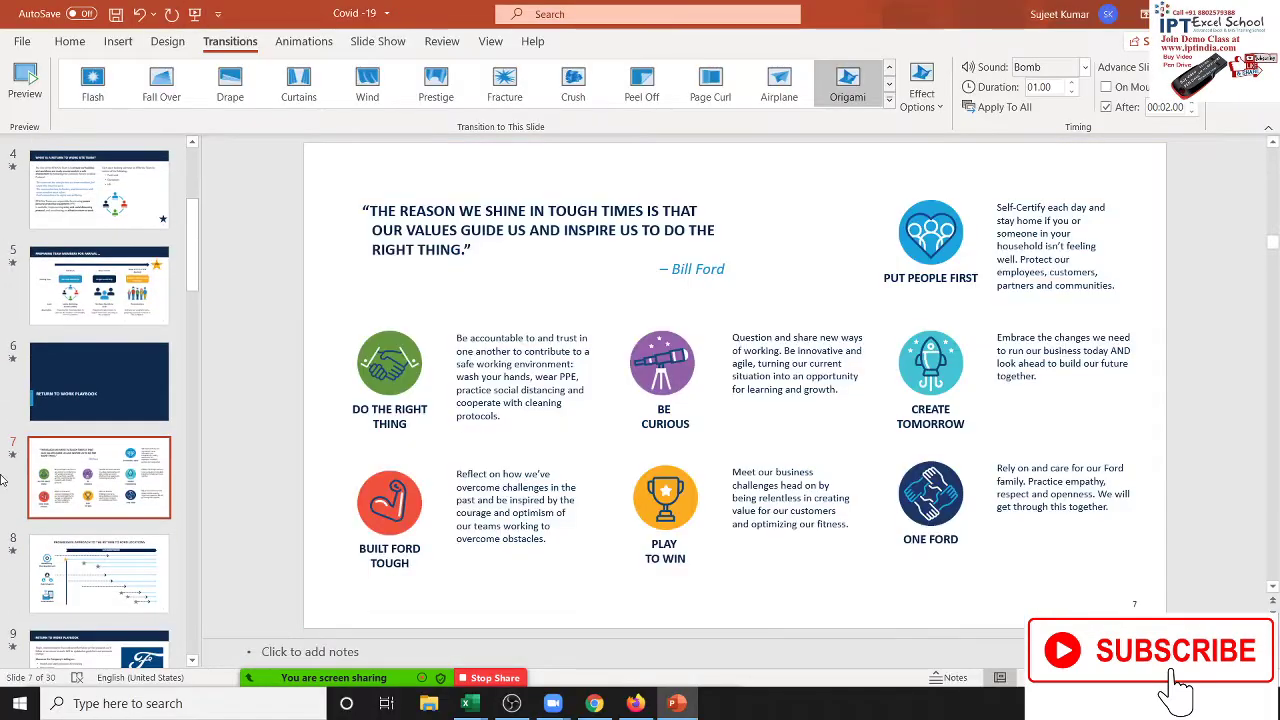
# Step: Select the Ford title slide, give it the Airplane transition, and apply it to all slides
pyautogui.click(104, 505)
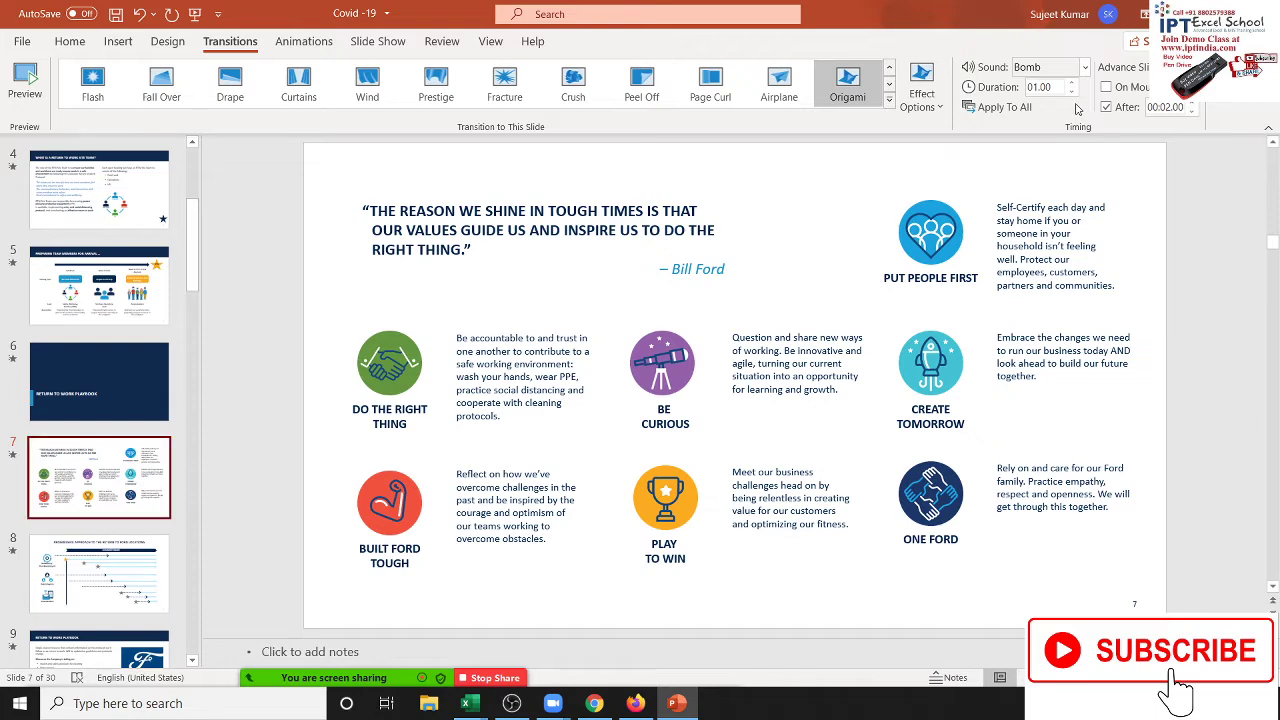
pyautogui.scroll(2, 160, 463)
pyautogui.scroll(3, 160, 463)
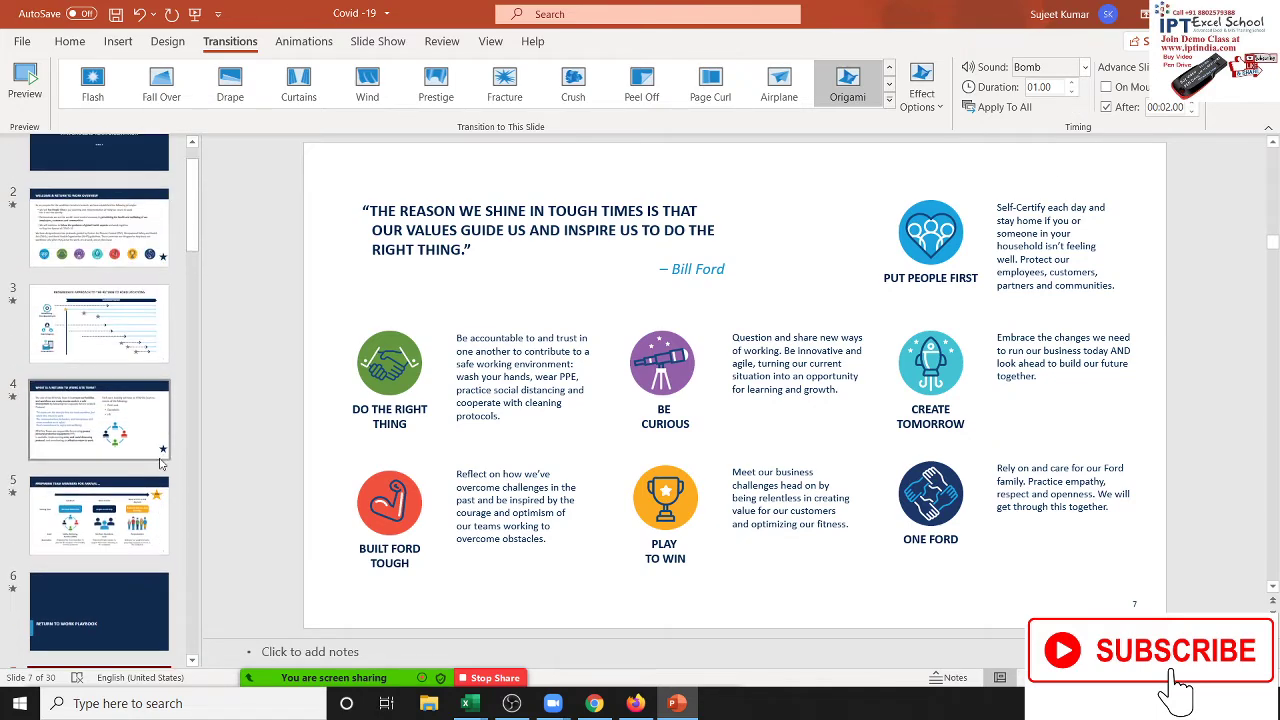
pyautogui.click(142, 186)
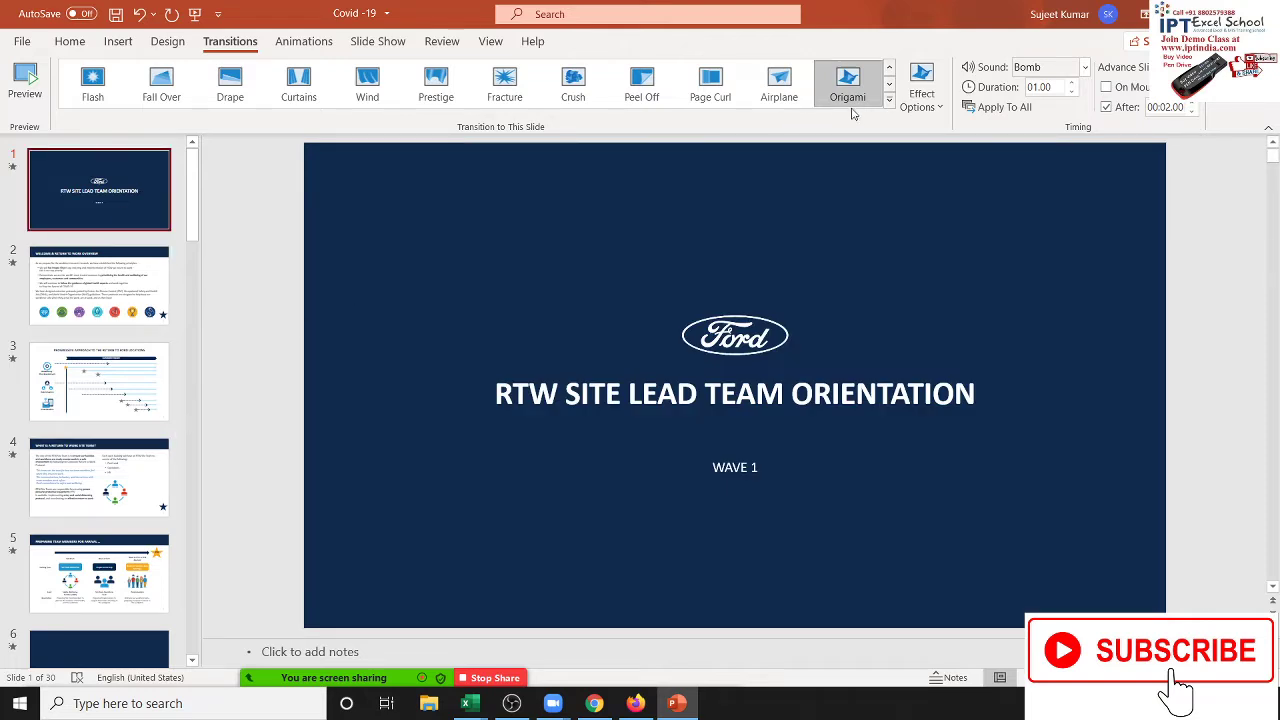
pyautogui.click(779, 90)
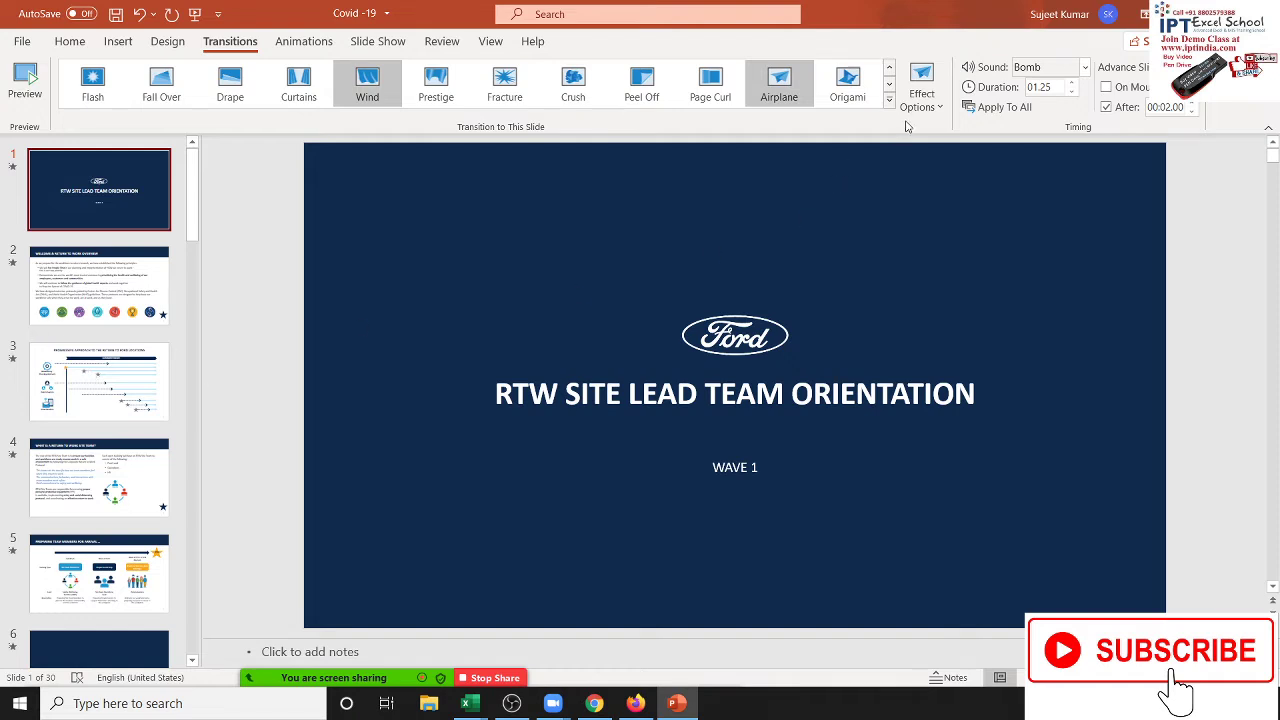
pyautogui.click(978, 110)
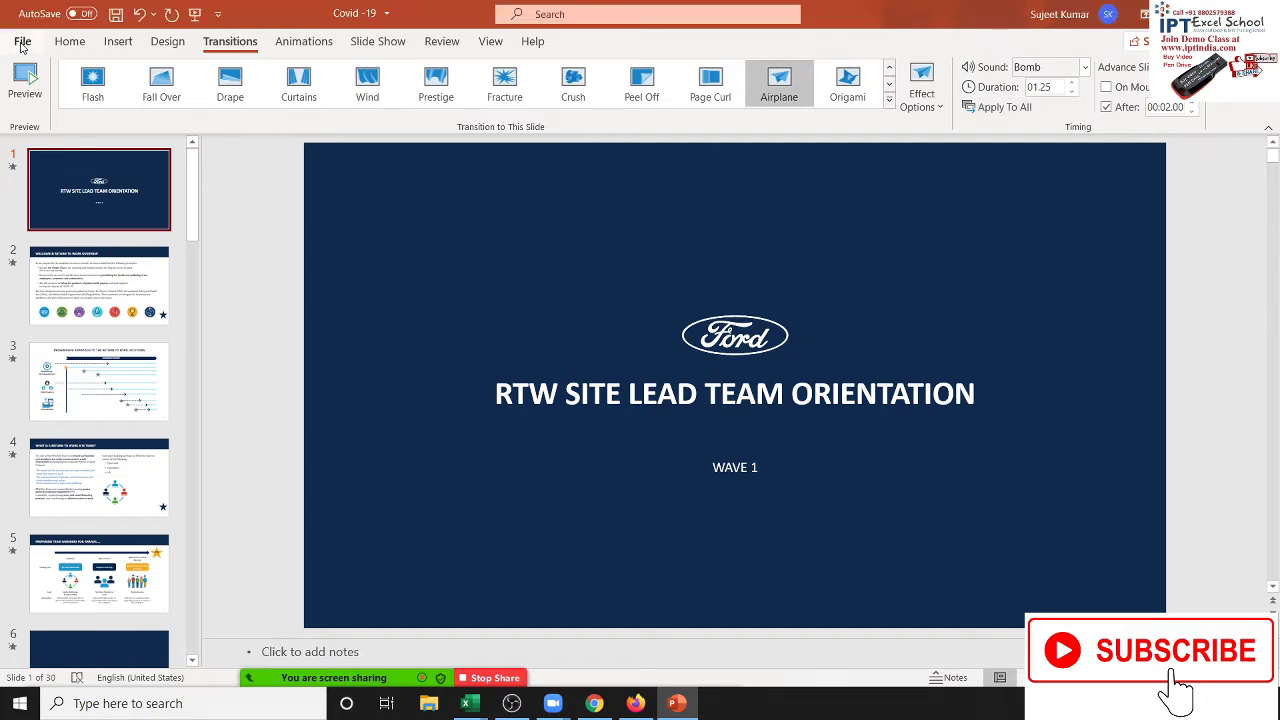
# Step: Save the deck as an MPEG-4 Video named Covid -19 in the Desktop folder
pyautogui.click(22, 45)
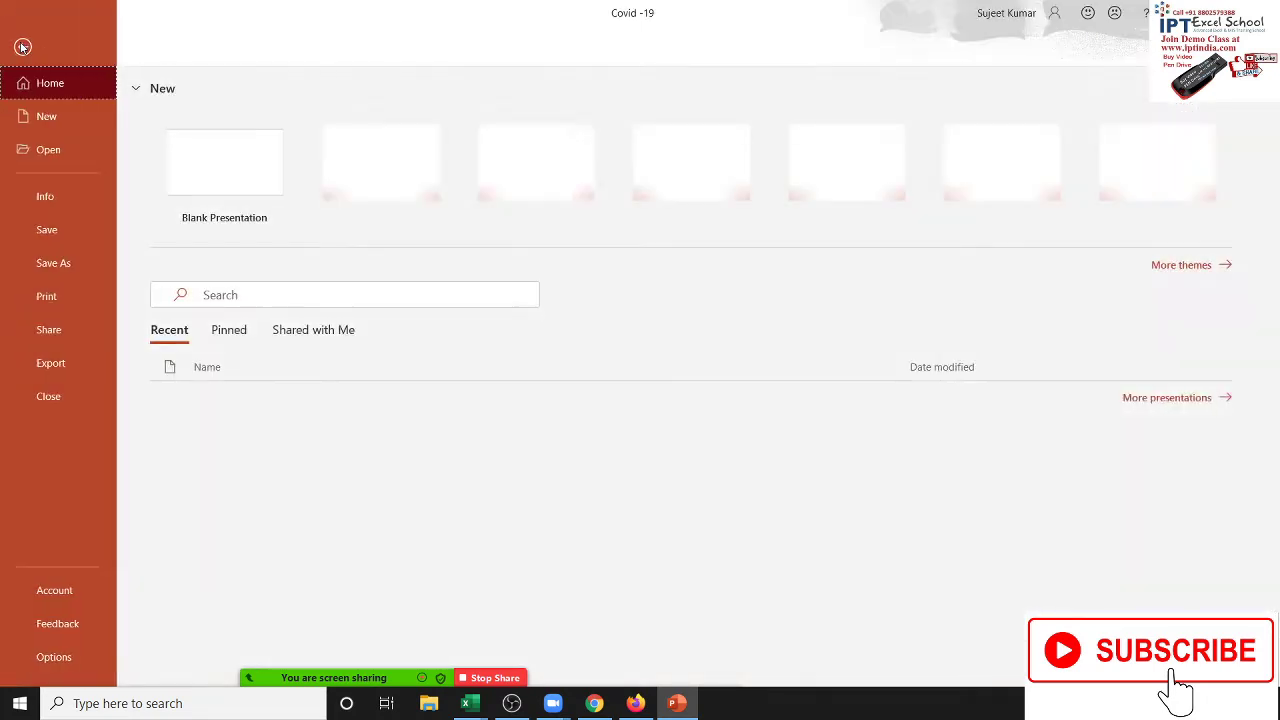
pyautogui.click(75, 265)
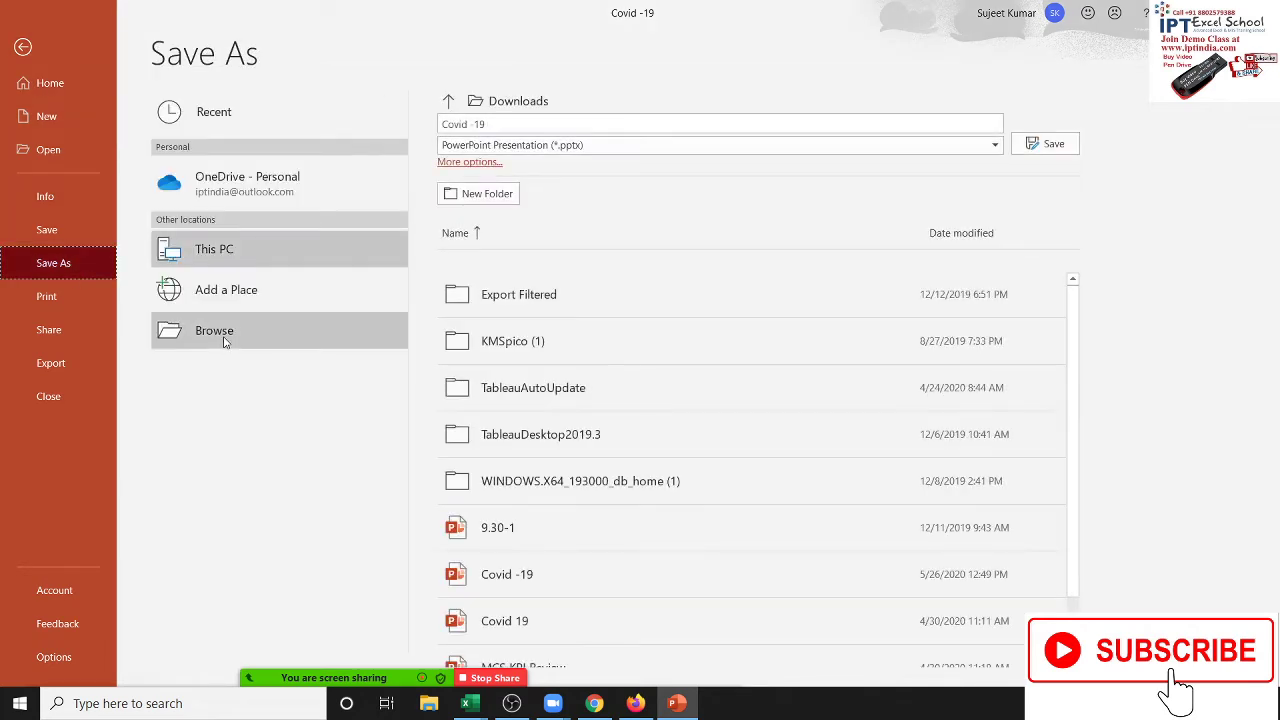
pyautogui.click(225, 342)
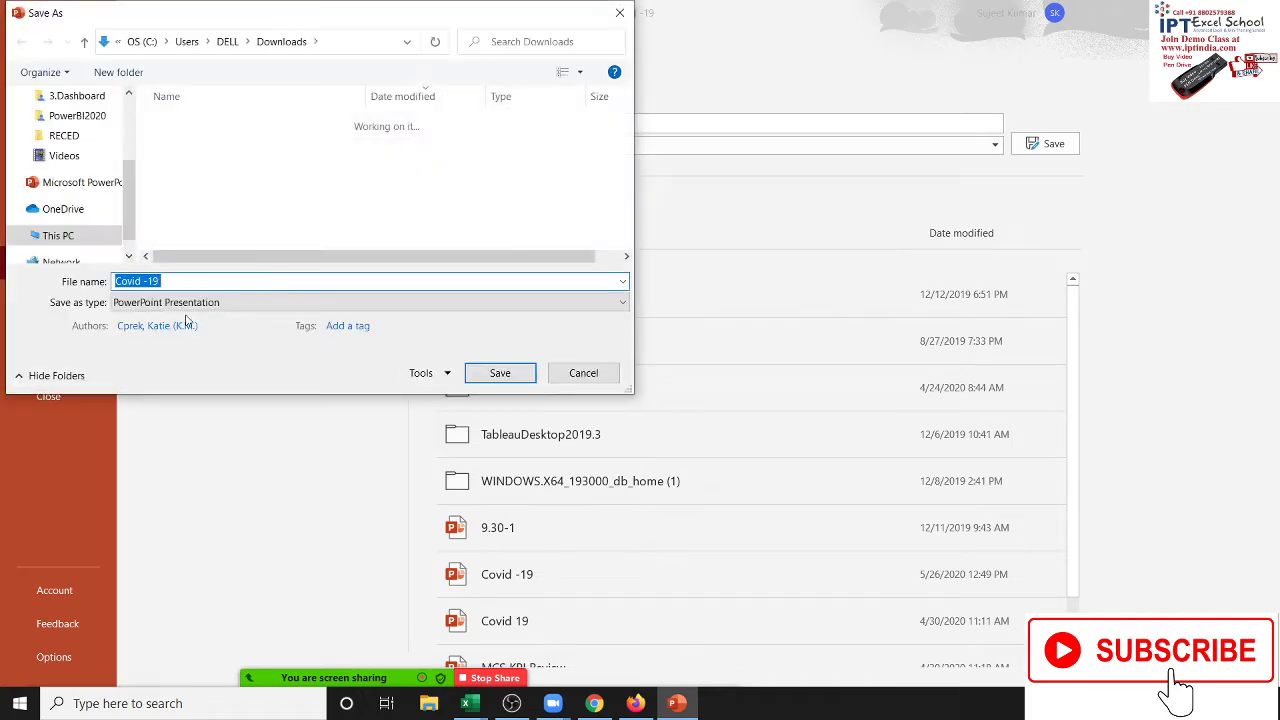
pyautogui.click(185, 302)
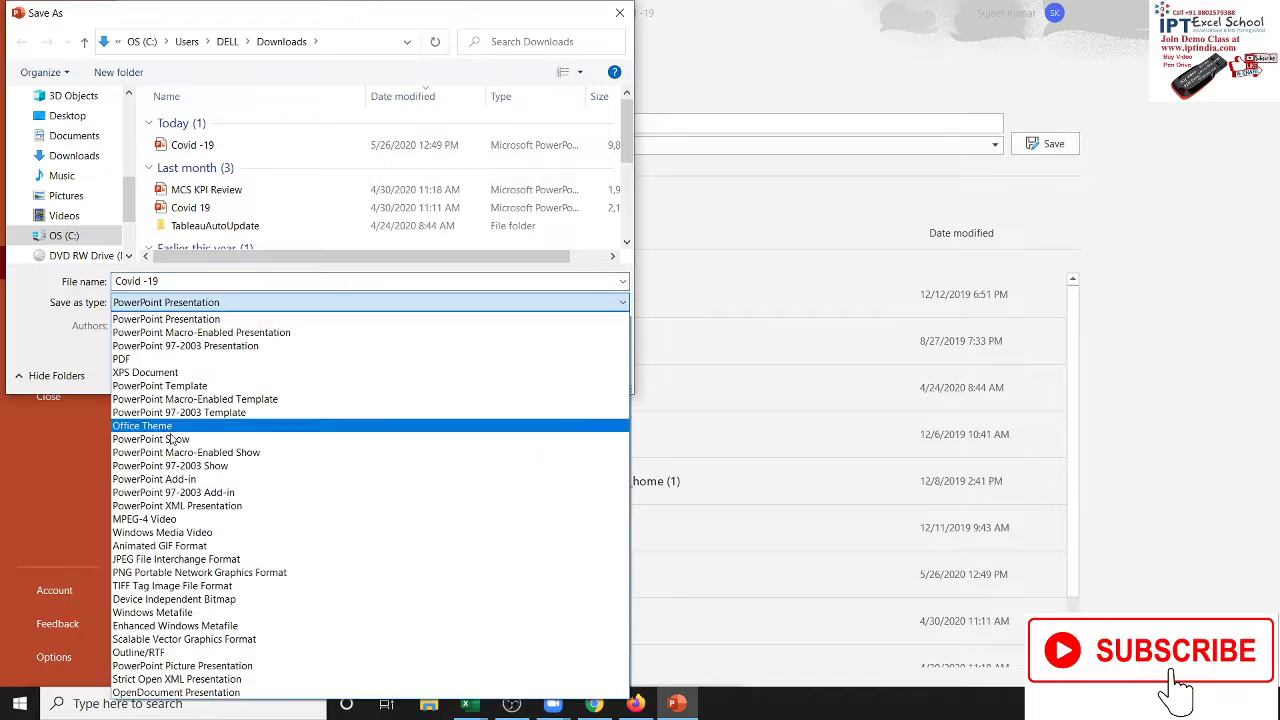
pyautogui.click(145, 519)
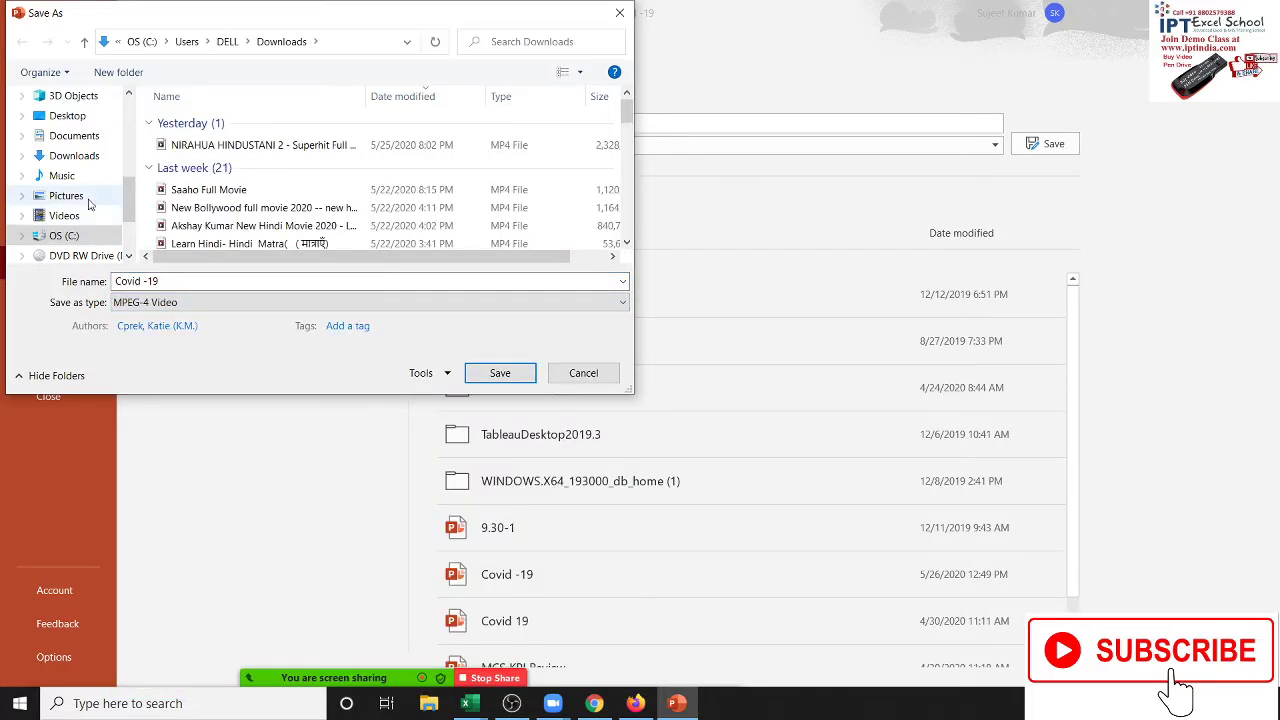
pyautogui.click(80, 116)
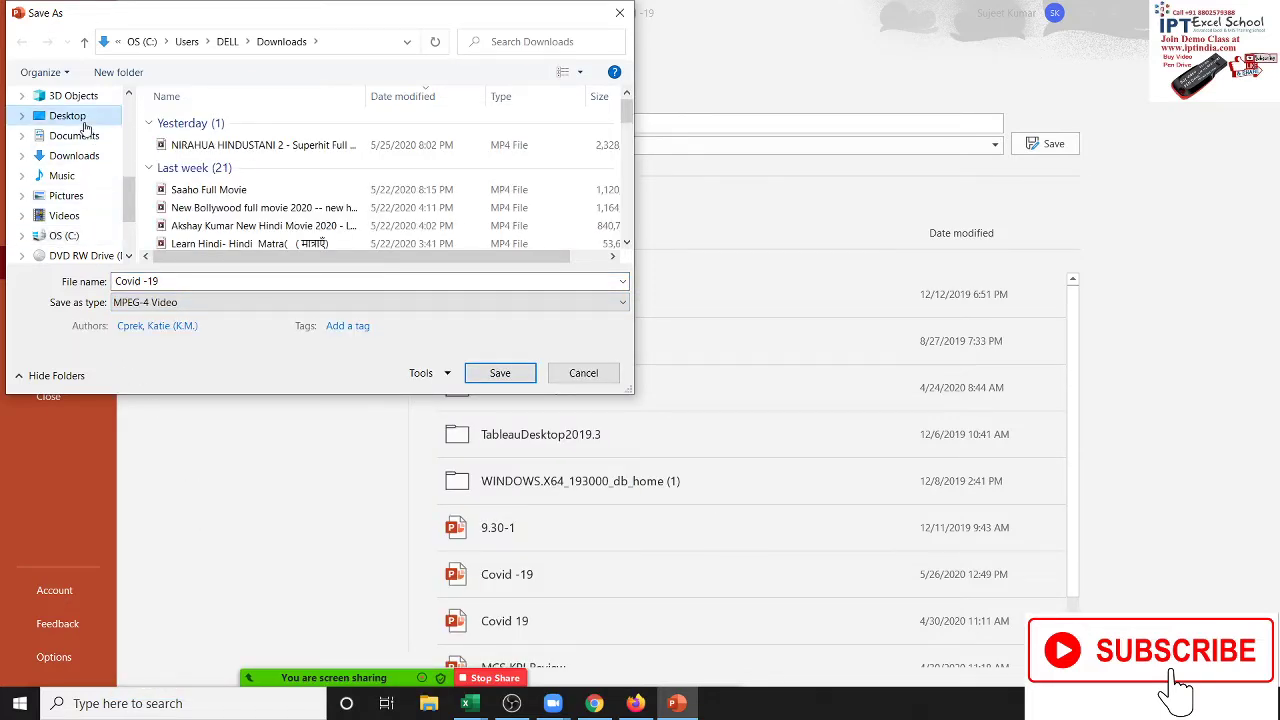
pyautogui.click(482, 375)
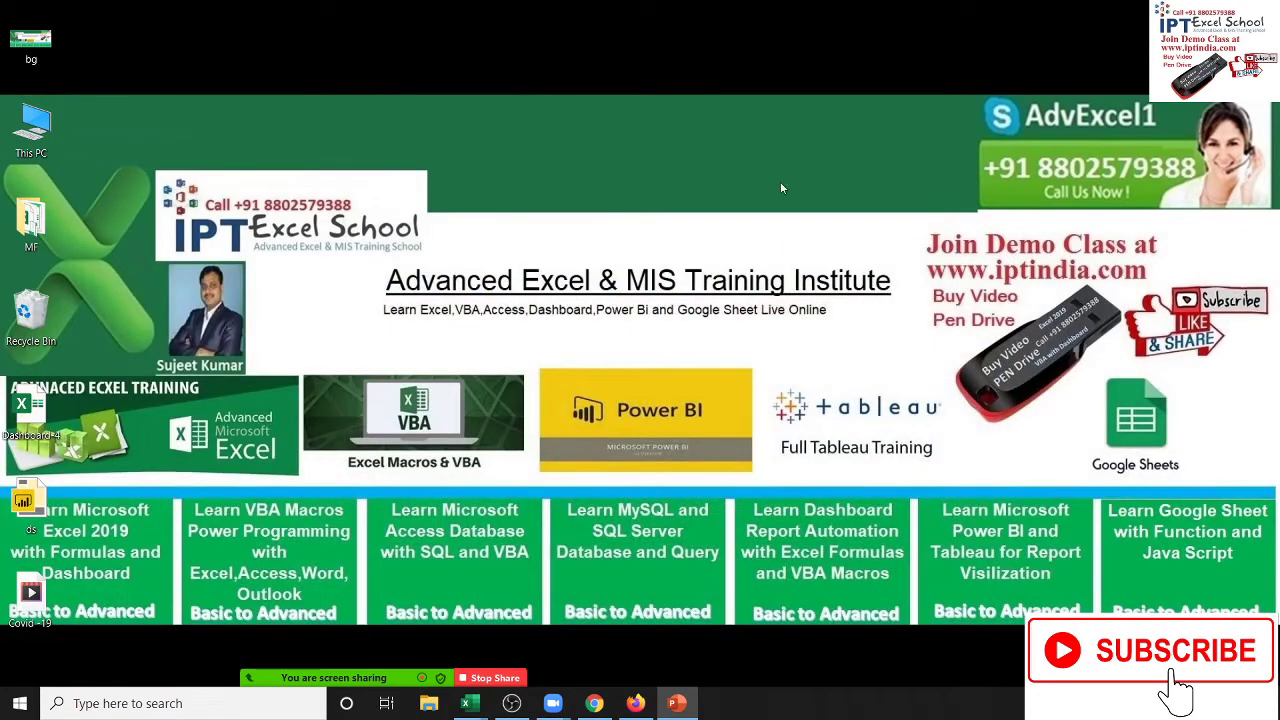
# Step: Inspect the Covid -19 video icon on the desktop, then reveal the desktop with Win+D
pyautogui.click(33, 590)
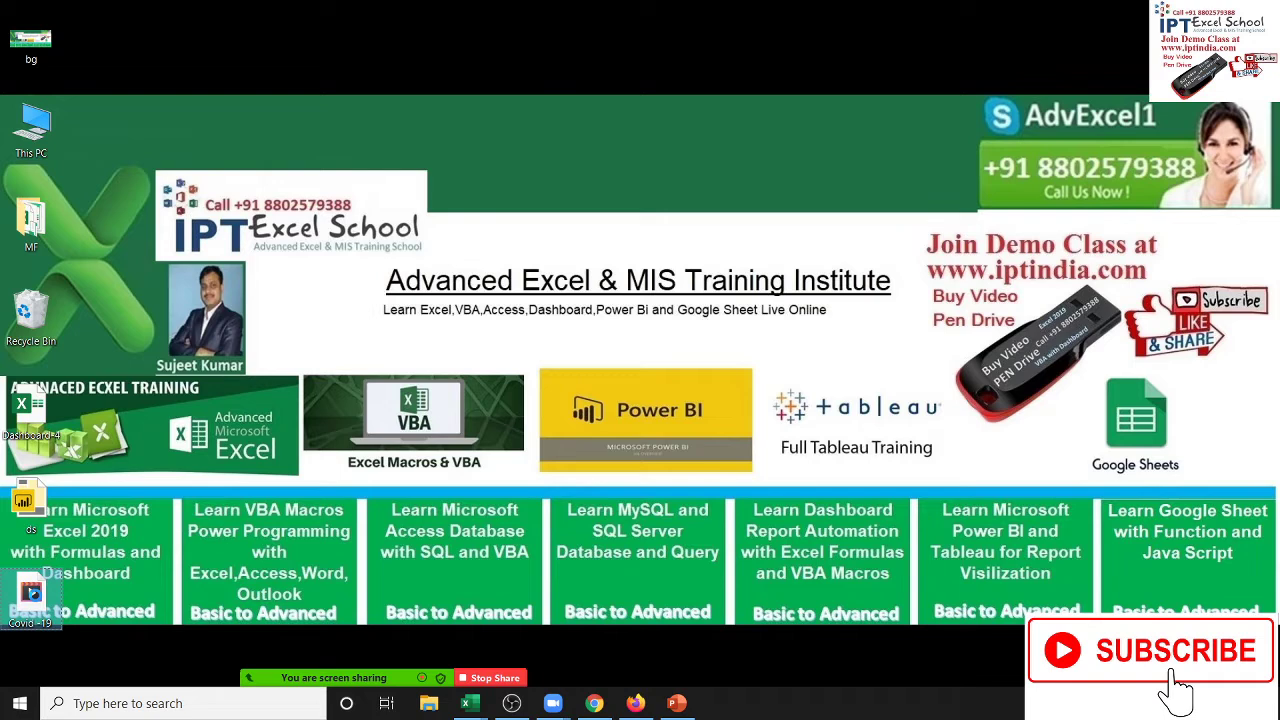
pyautogui.rightClick(36, 598)
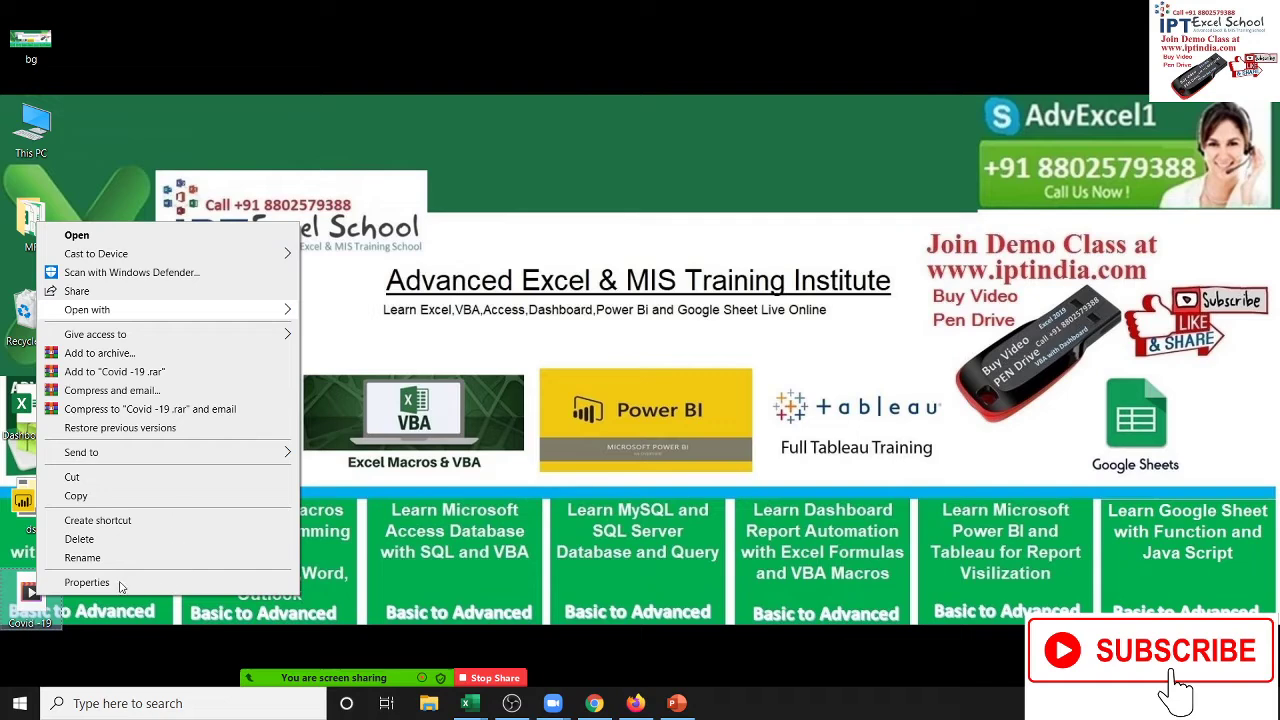
pyautogui.click(360, 600)
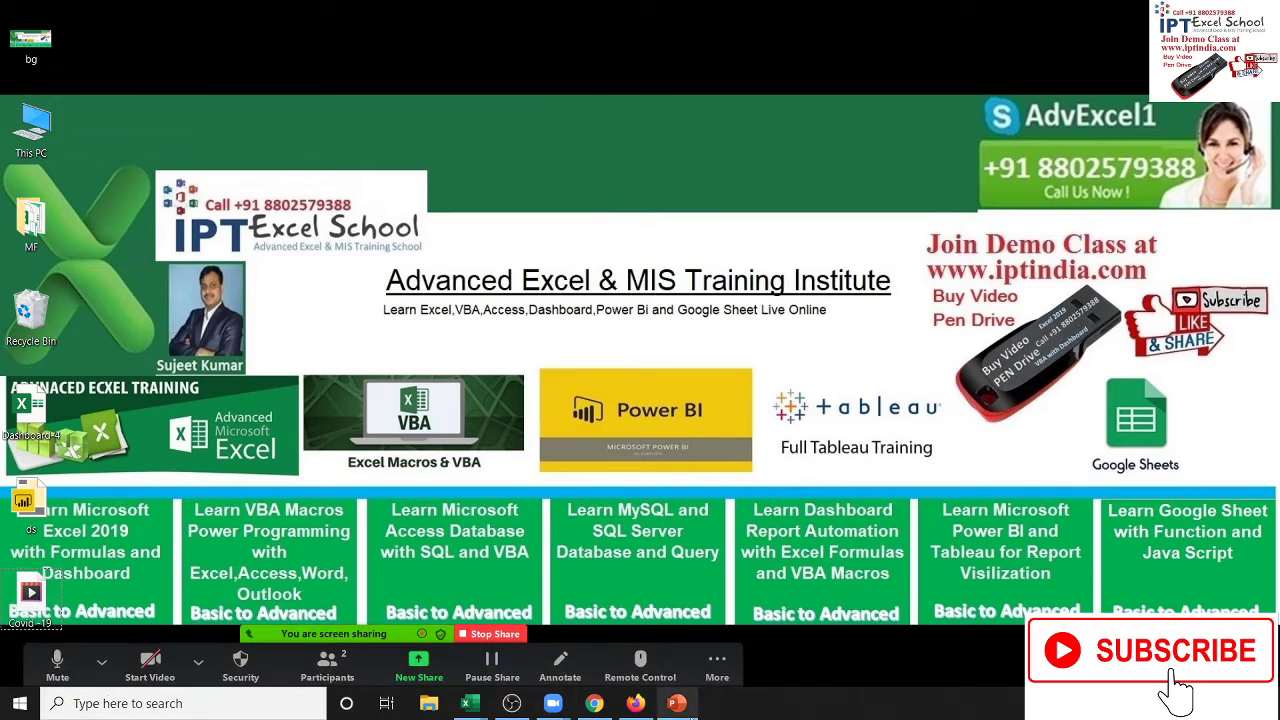
pyautogui.click(684, 708)
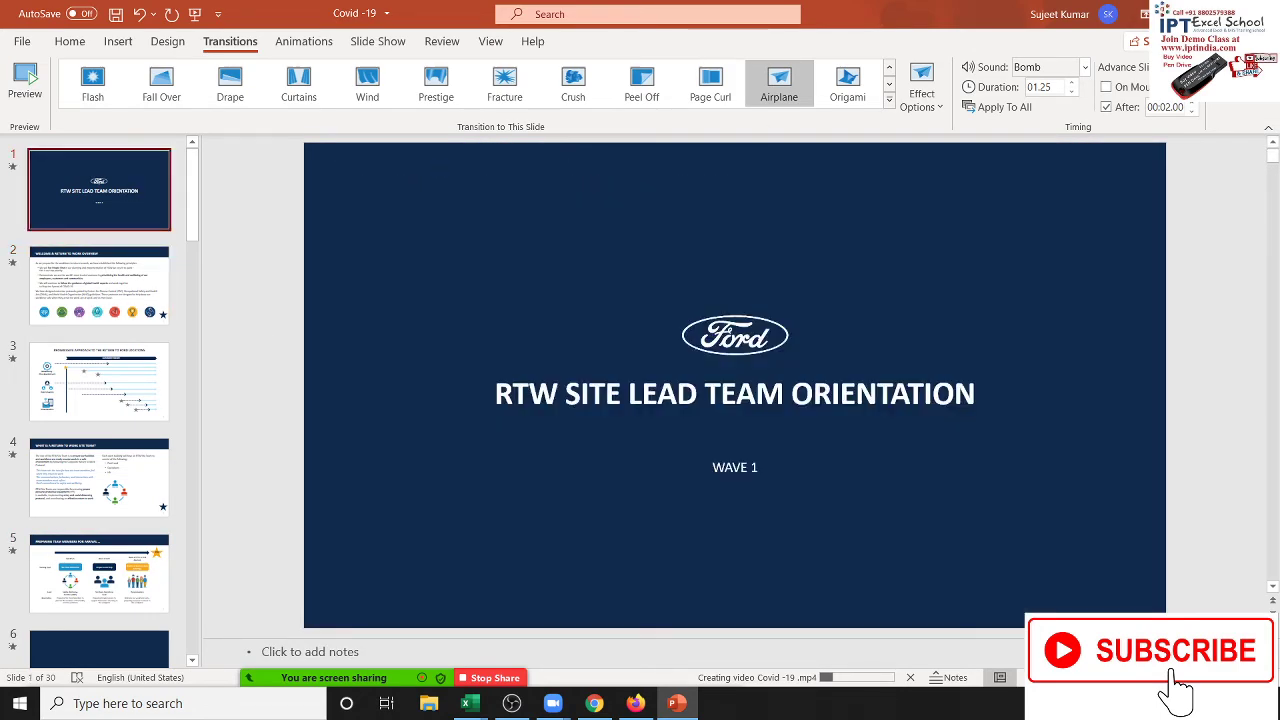
pyautogui.press('super+d')
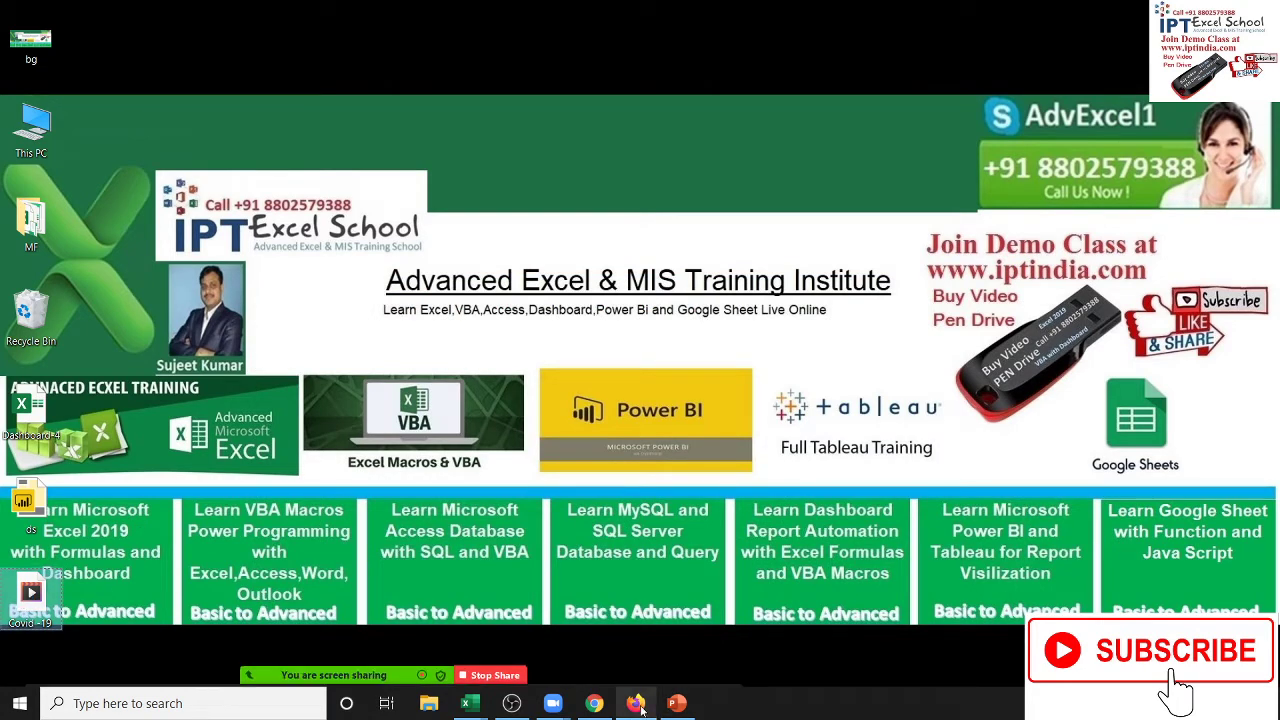
# Step: Restore PowerPoint, select slide 4, and minimize the window
pyautogui.click(677, 705)
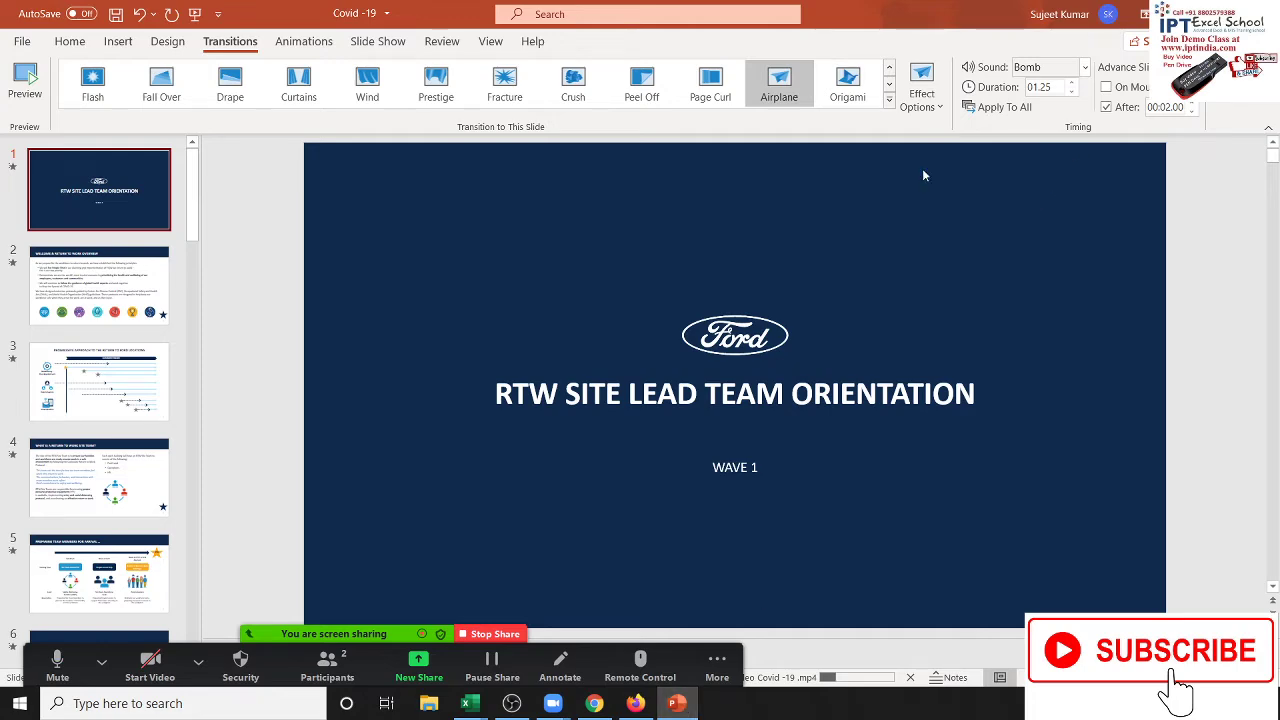
pyautogui.click(69, 290)
pyautogui.click(95, 389)
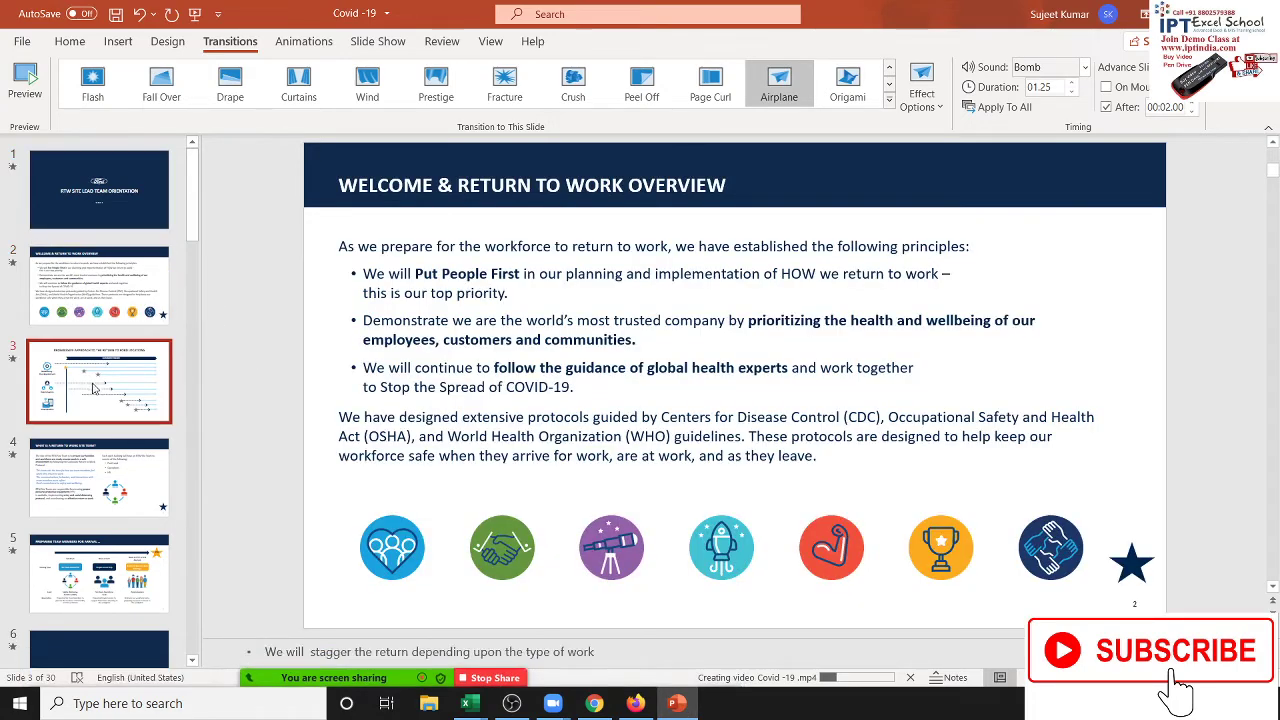
pyautogui.click(113, 490)
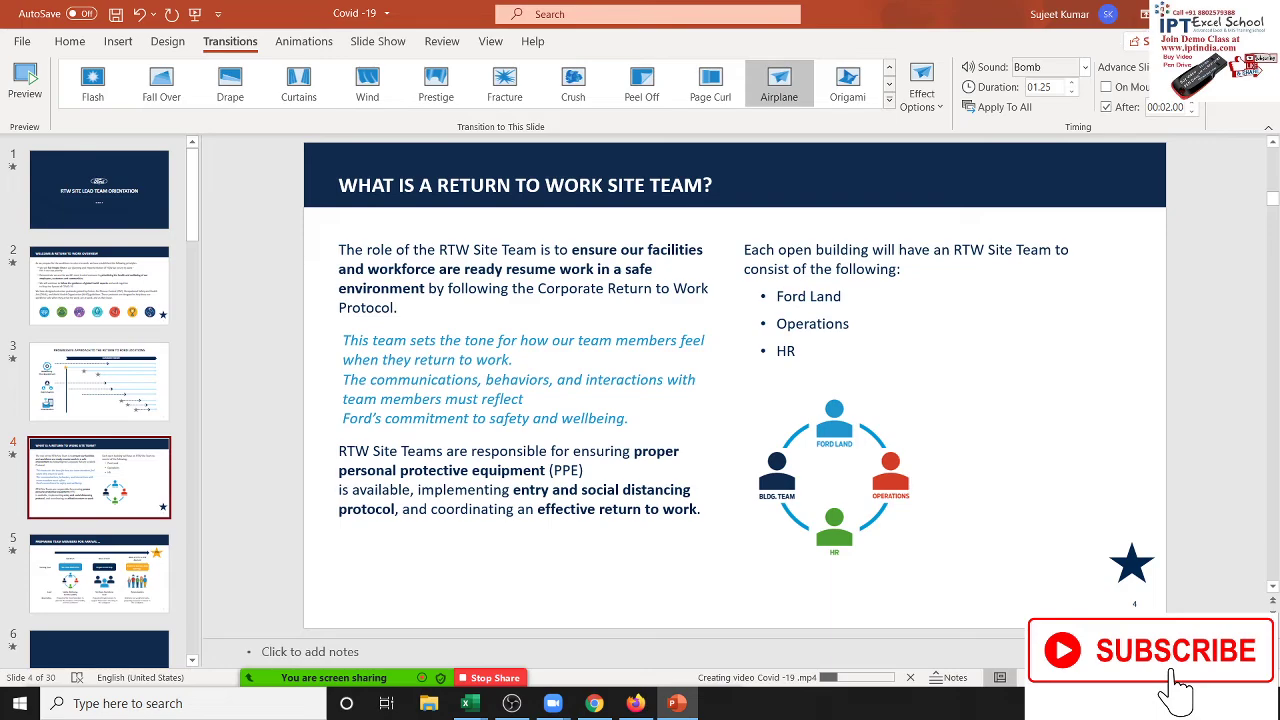
pyautogui.click(1170, 14)
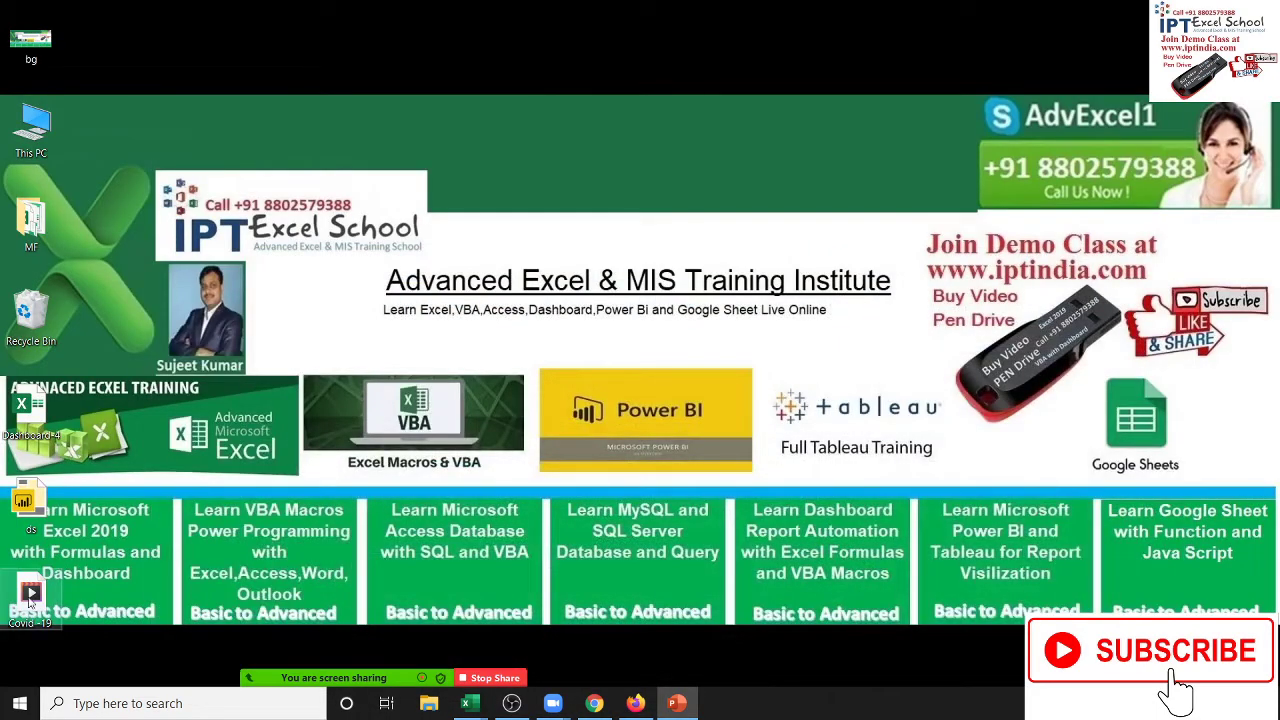
# Step: Restore PowerPoint, preview slide 4's Airplane transition, and set its Effect Options direction to Left
pyautogui.click(678, 706)
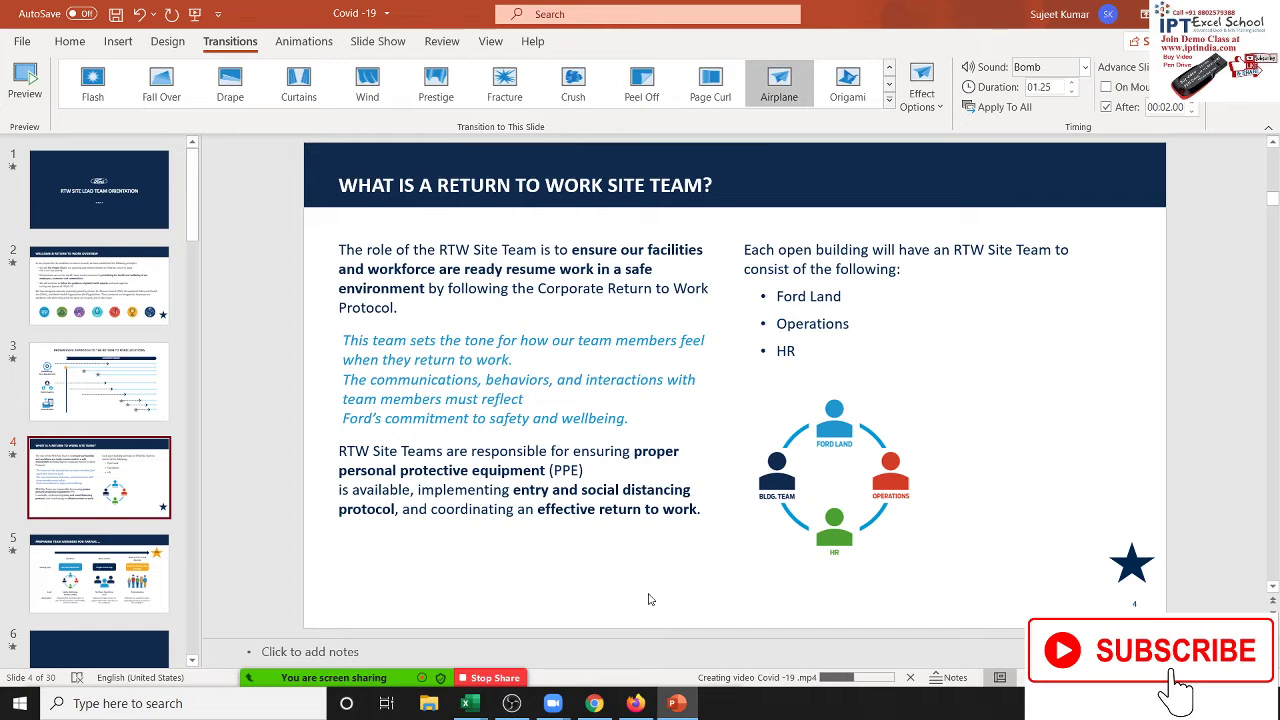
pyautogui.click(27, 75)
pyautogui.click(940, 110)
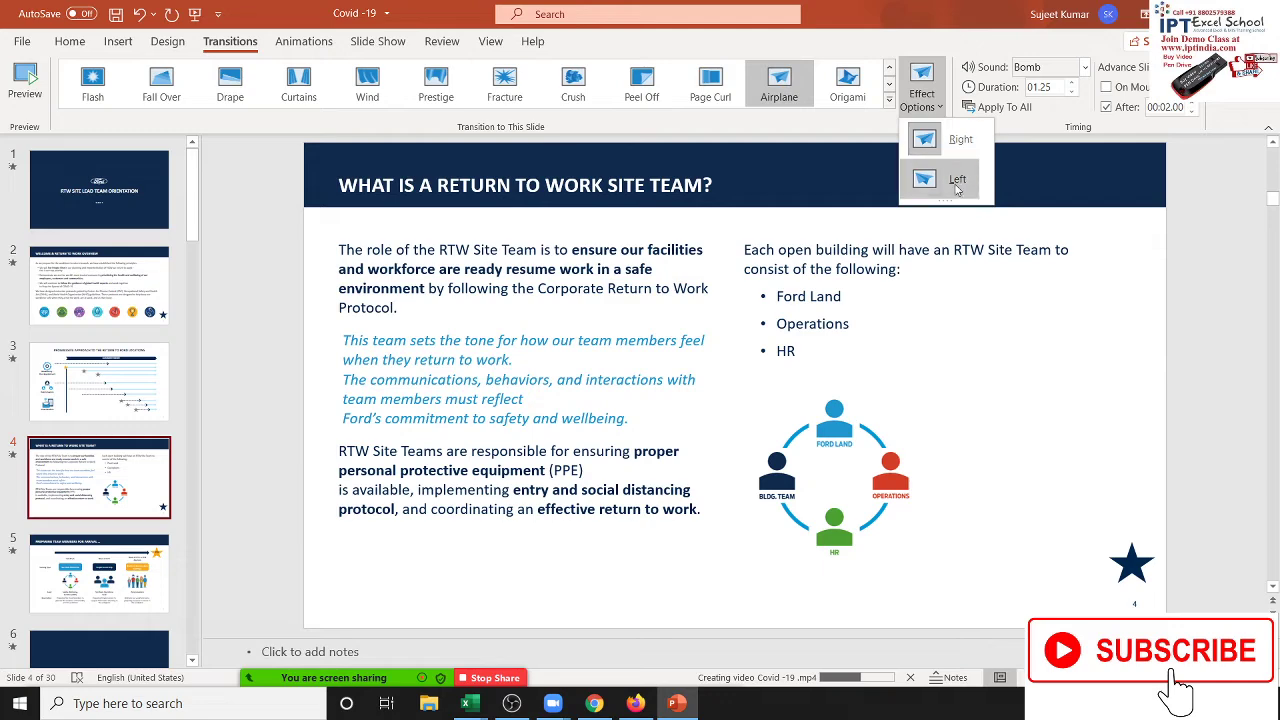
pyautogui.click(956, 182)
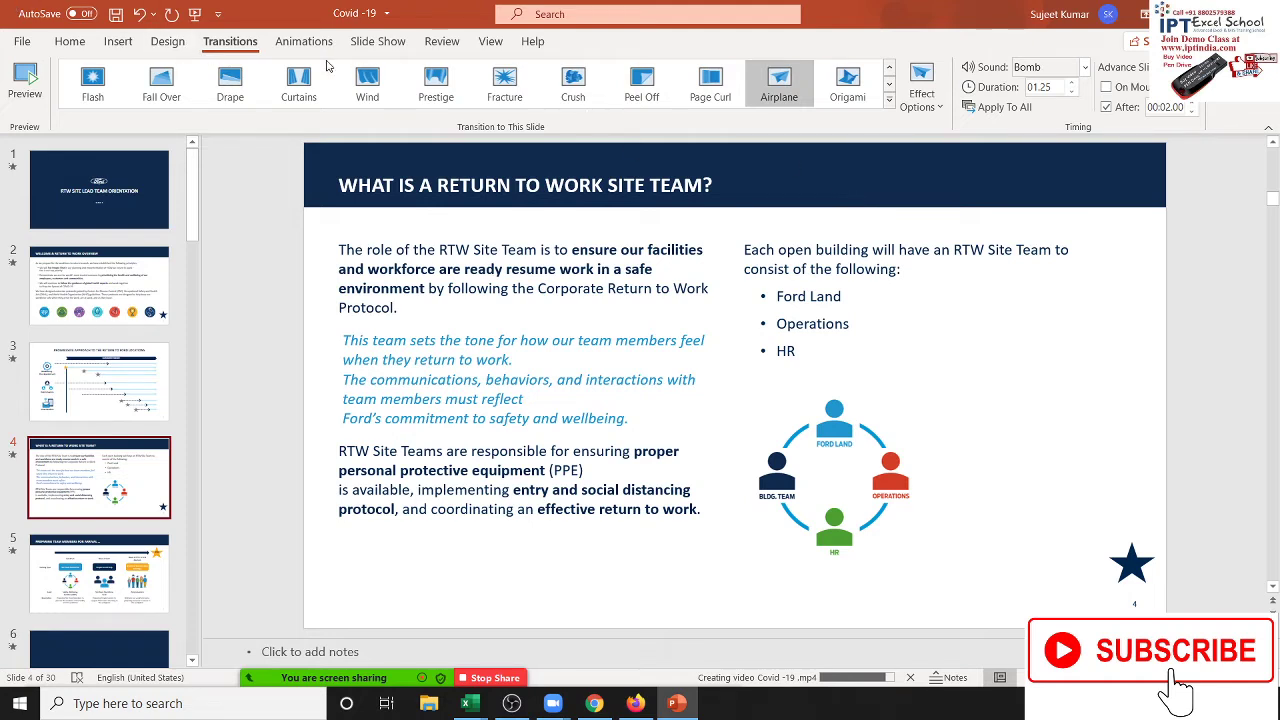
# Step: Select the title slide and check its transition settings before returning to Animations
pyautogui.click(304, 41)
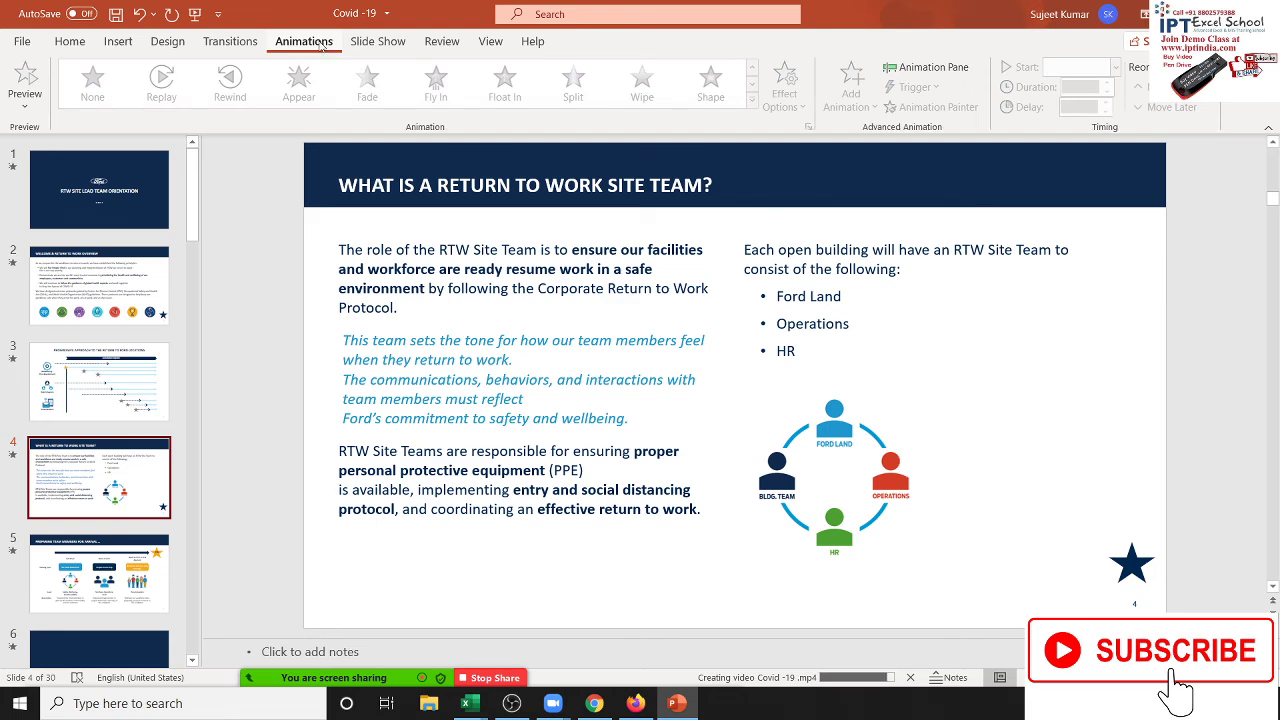
pyautogui.click(127, 198)
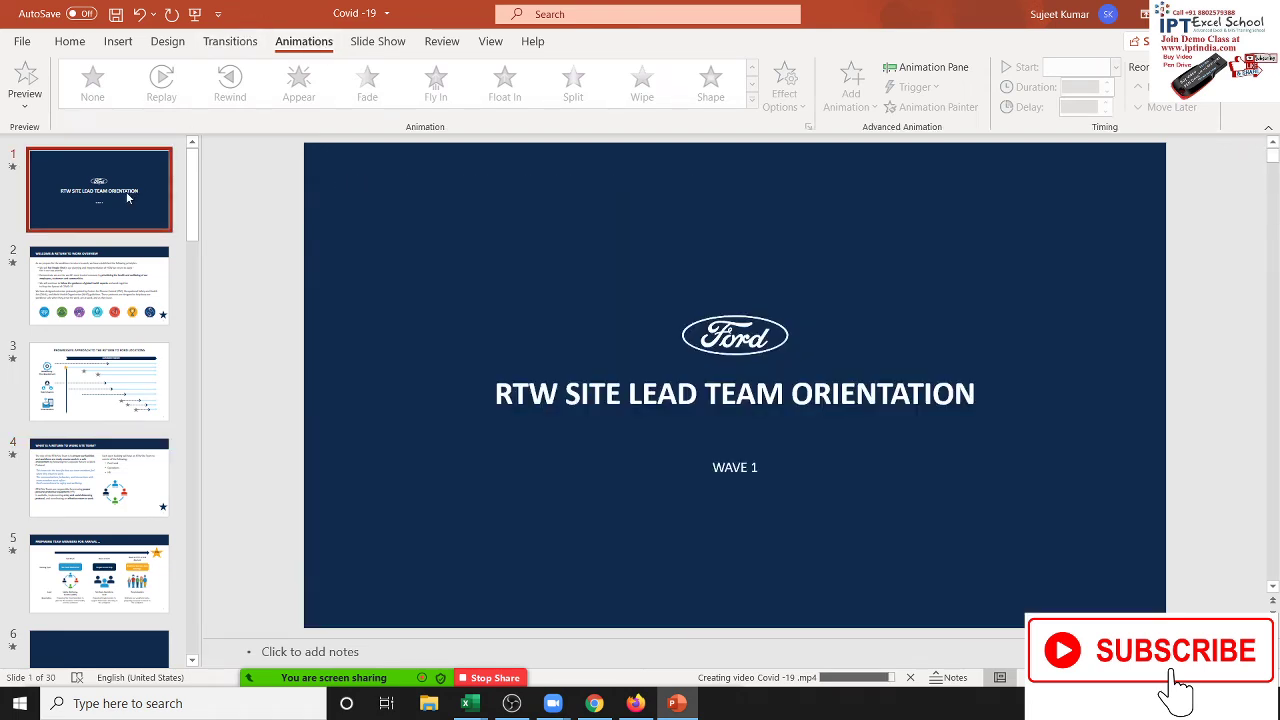
pyautogui.click(232, 42)
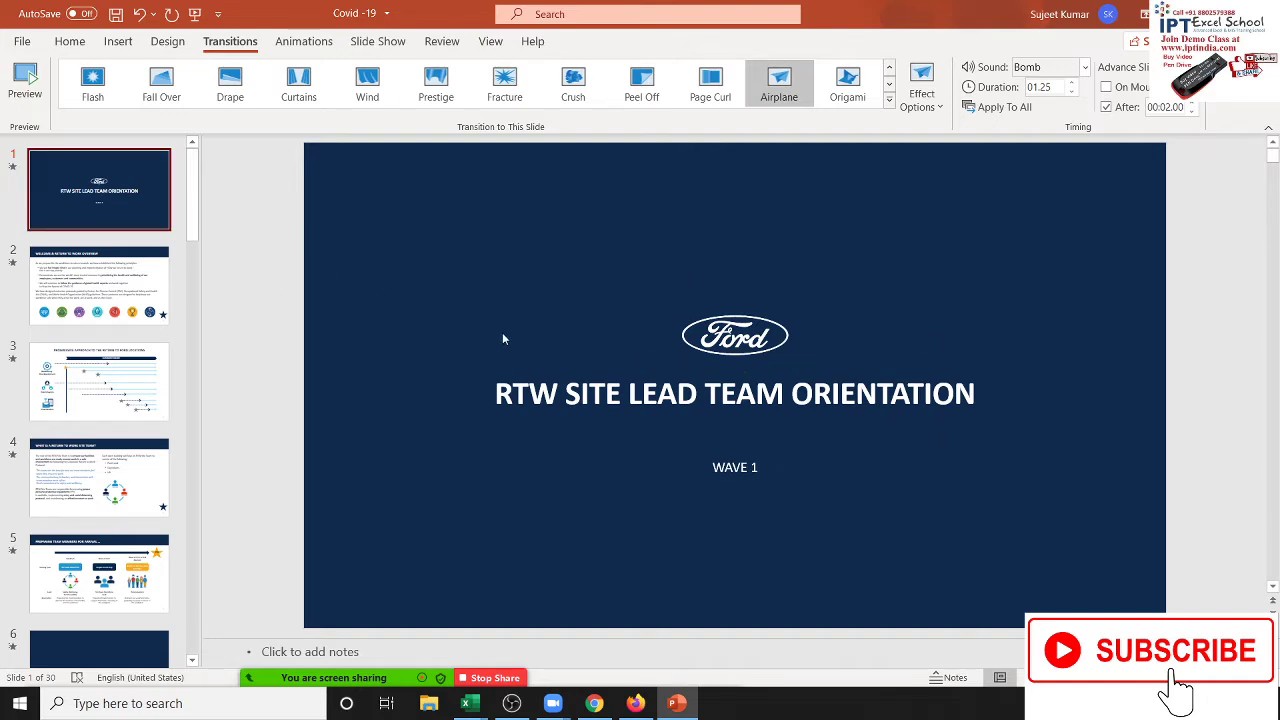
pyautogui.click(305, 42)
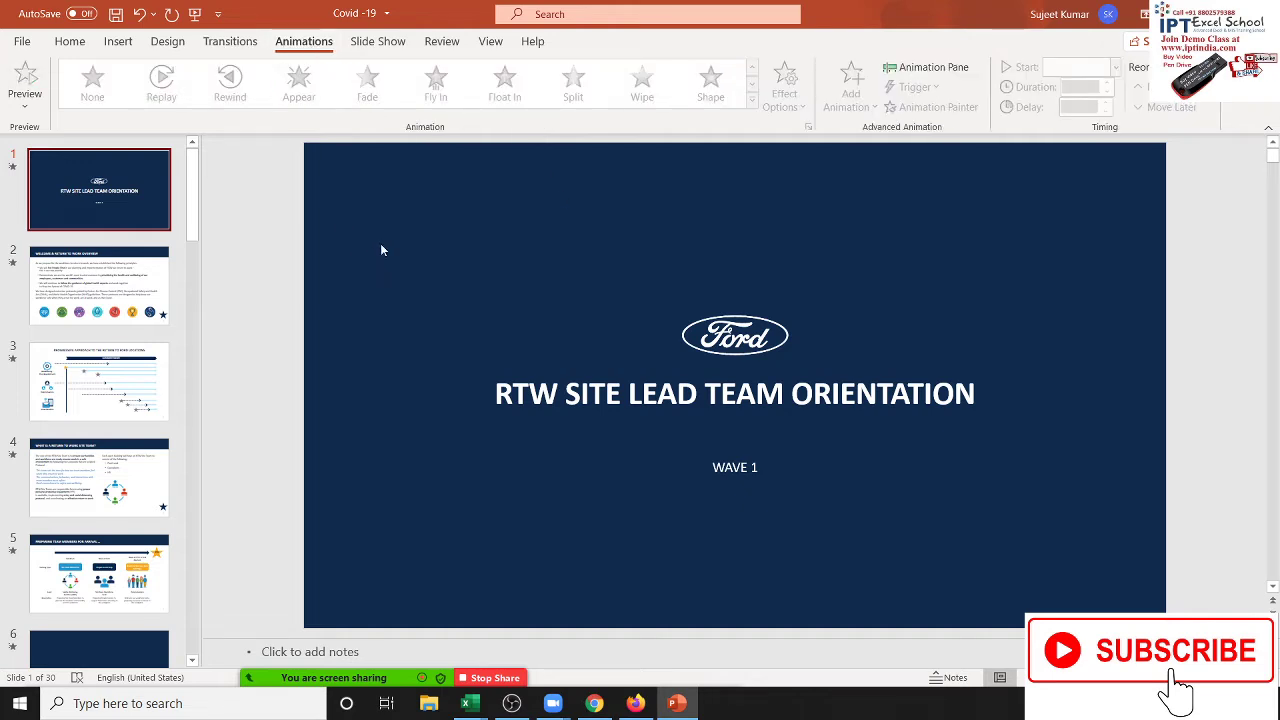
# Step: Try the Appear and Fly In animations on the Ford logo, previewing each
pyautogui.click(730, 334)
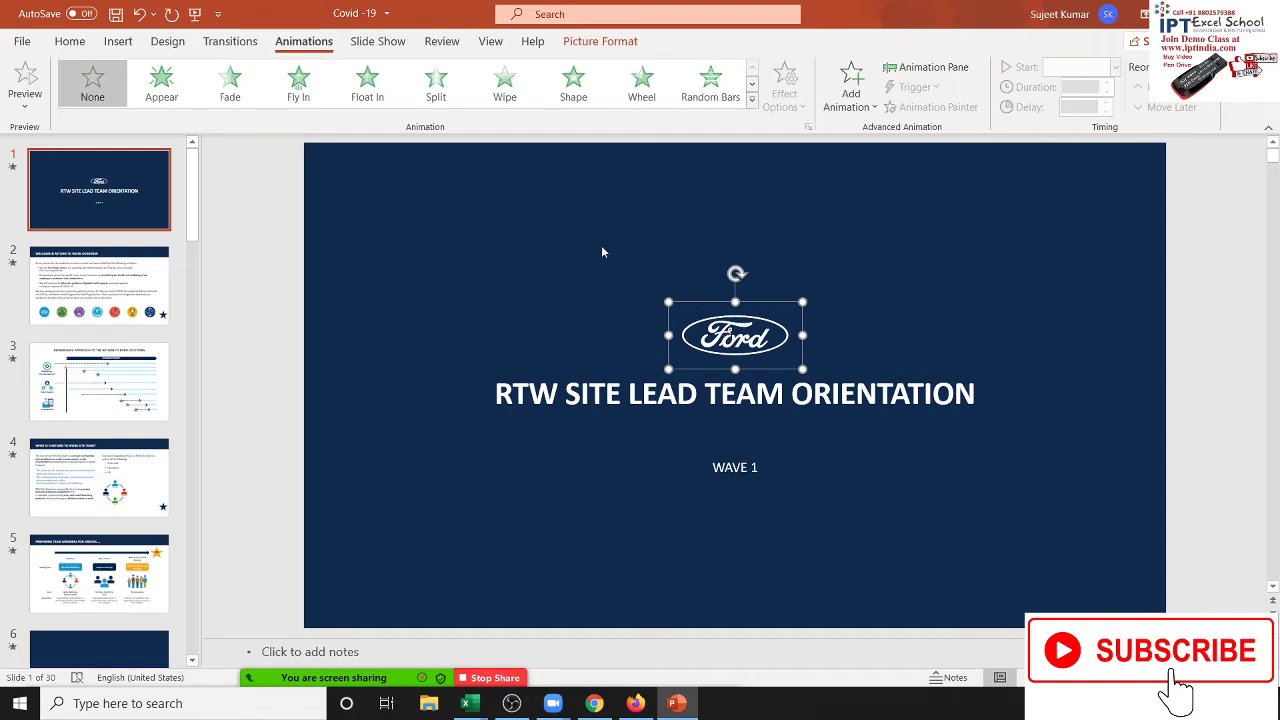
pyautogui.click(161, 85)
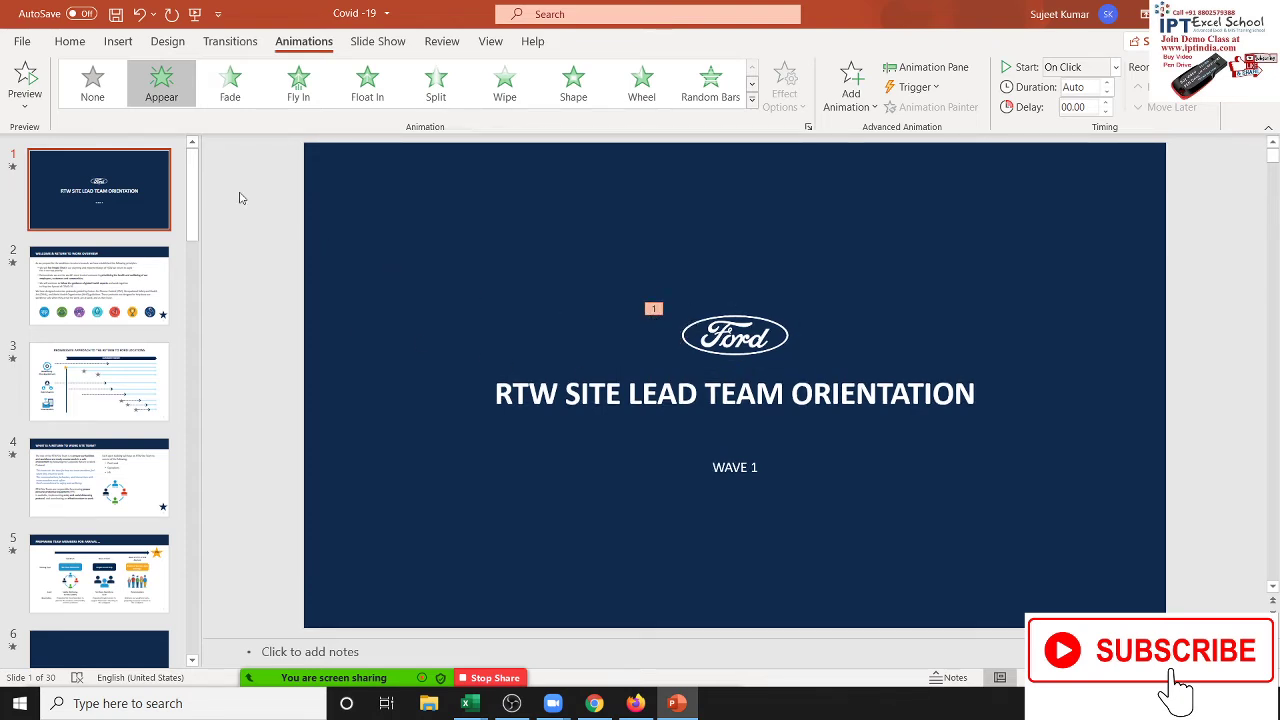
pyautogui.click(32, 76)
pyautogui.click(706, 358)
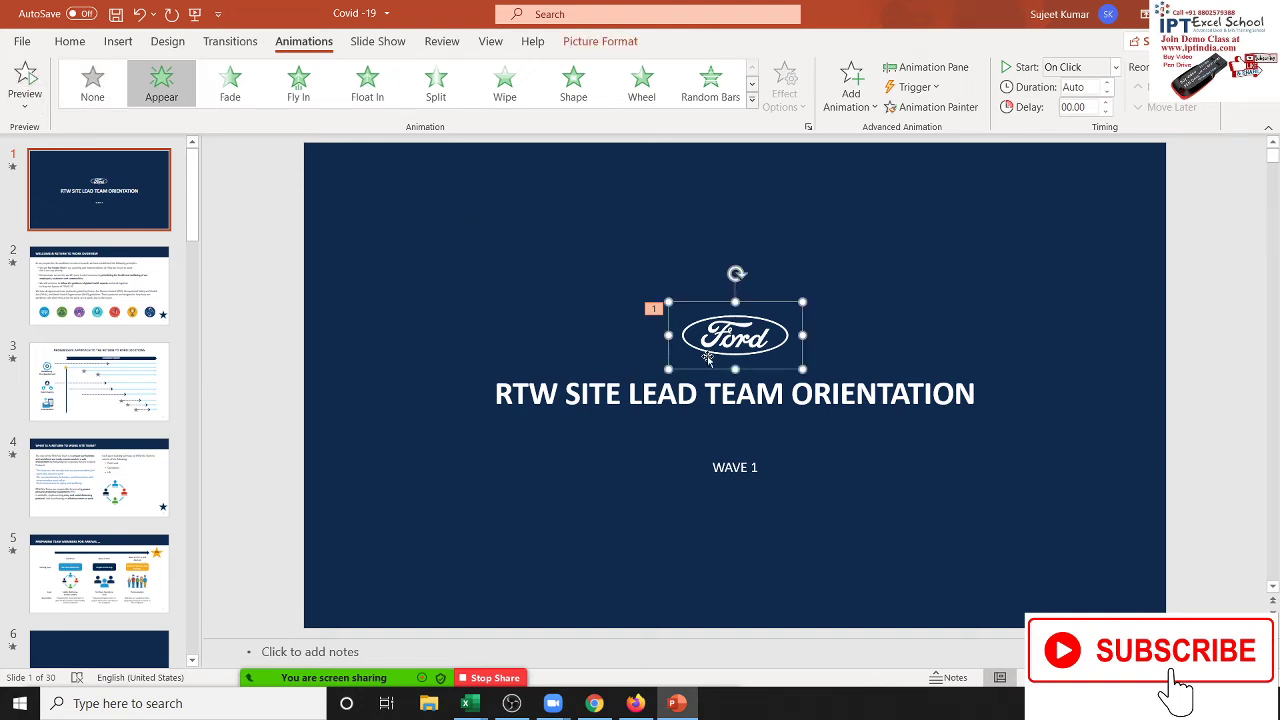
pyautogui.click(325, 107)
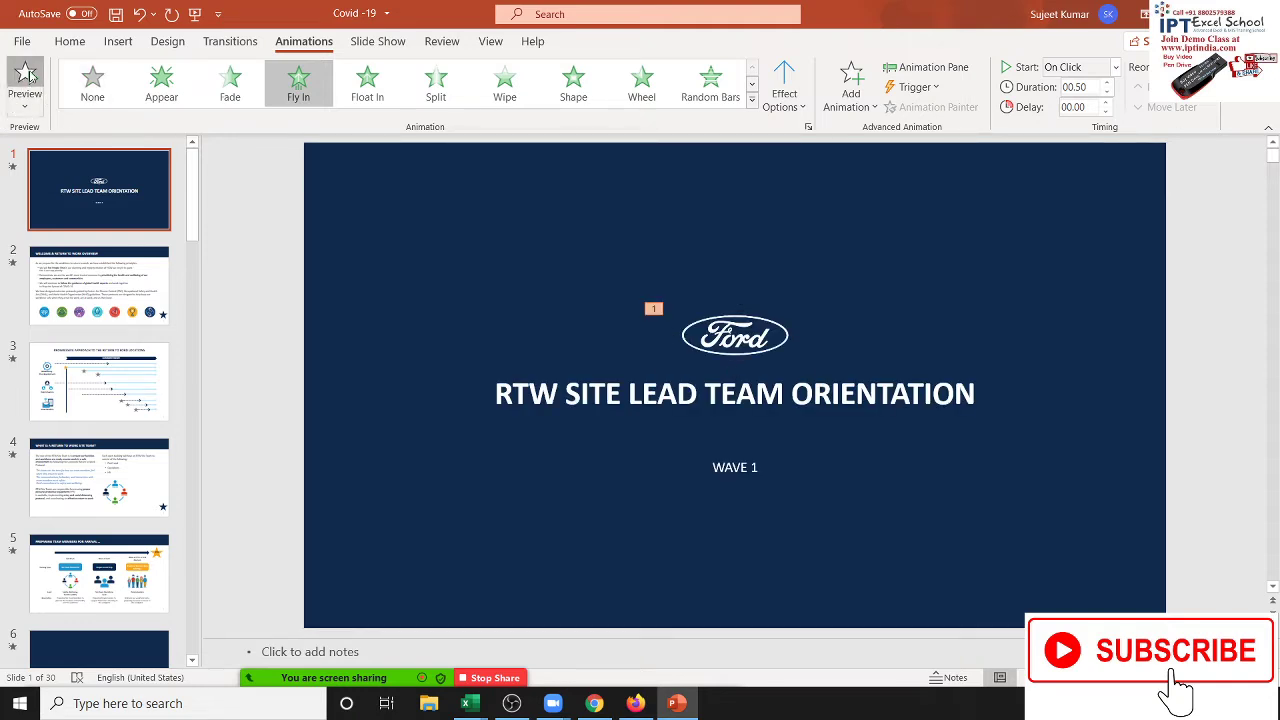
pyautogui.click(29, 75)
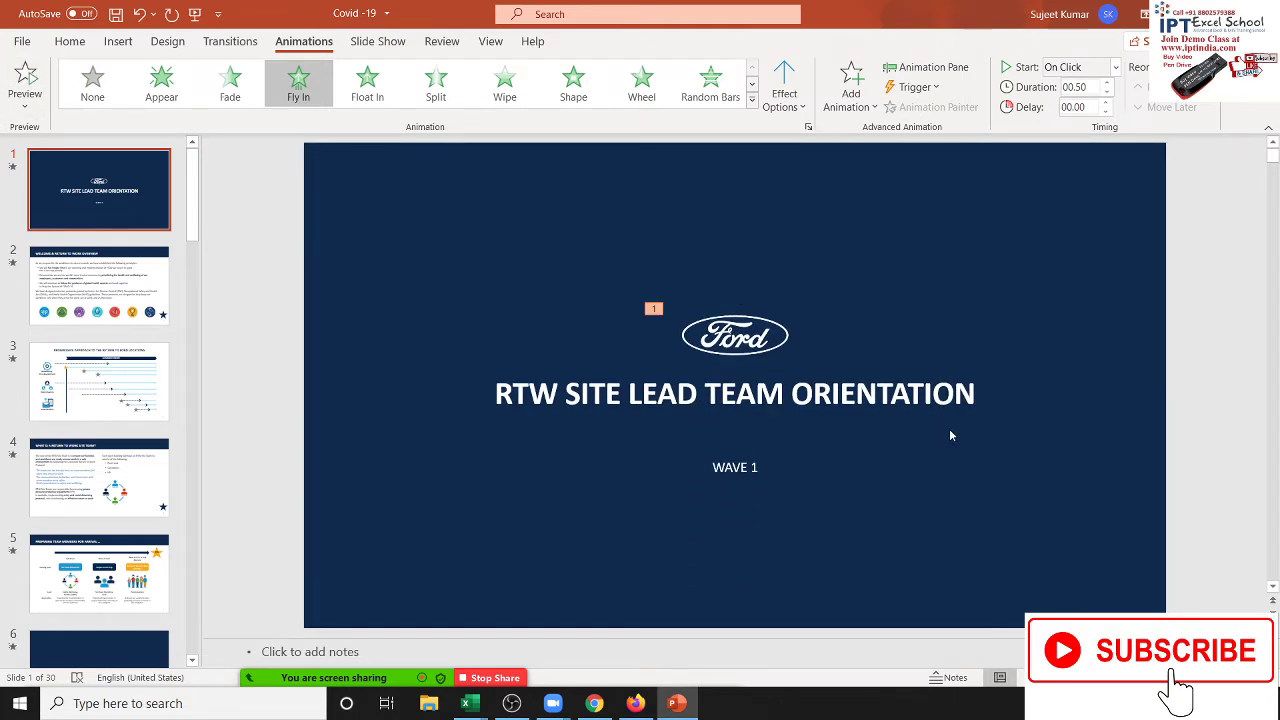
# Step: Try Float In and Split on the logo, then settle on Grow & Turn
pyautogui.click(742, 342)
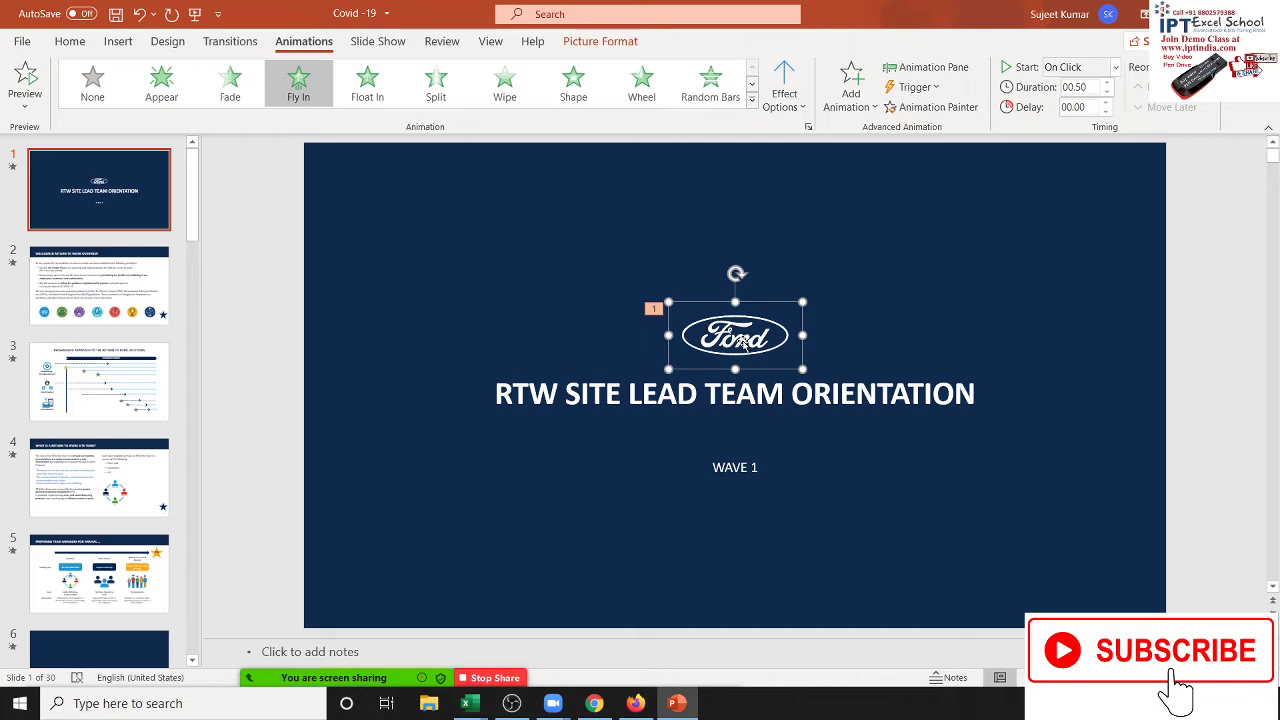
pyautogui.click(392, 98)
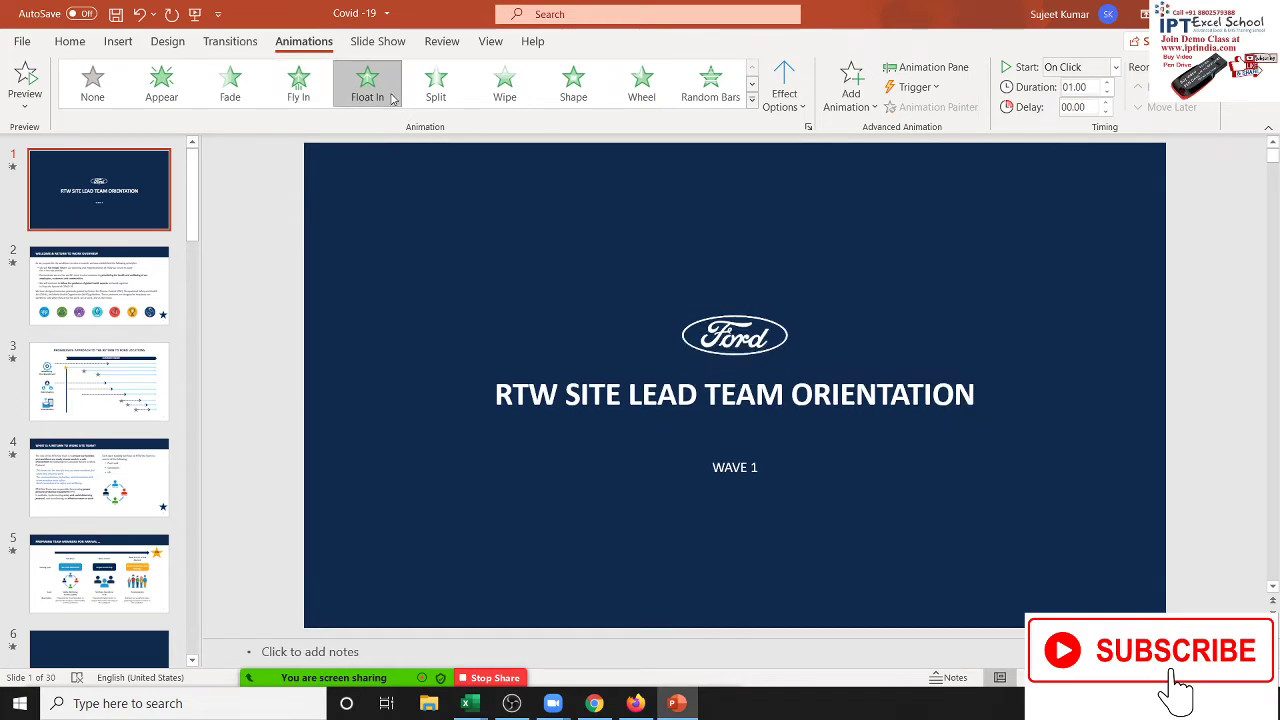
pyautogui.click(446, 96)
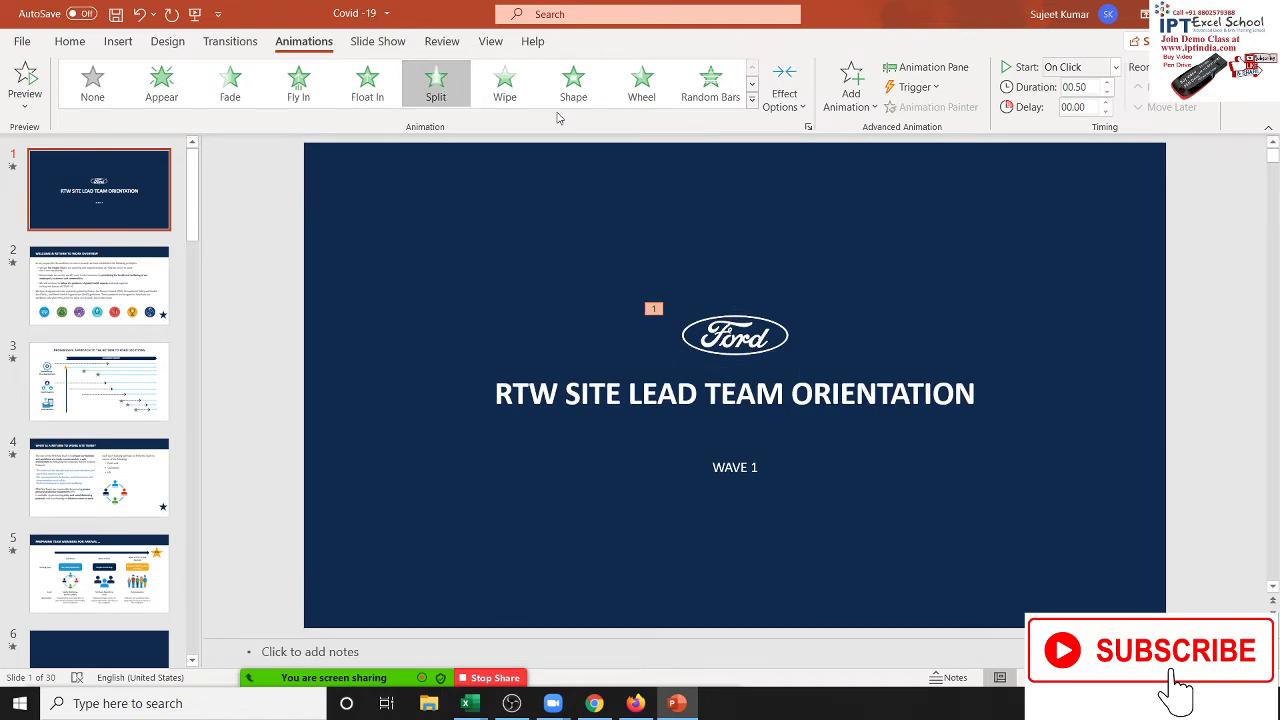
pyautogui.click(753, 103)
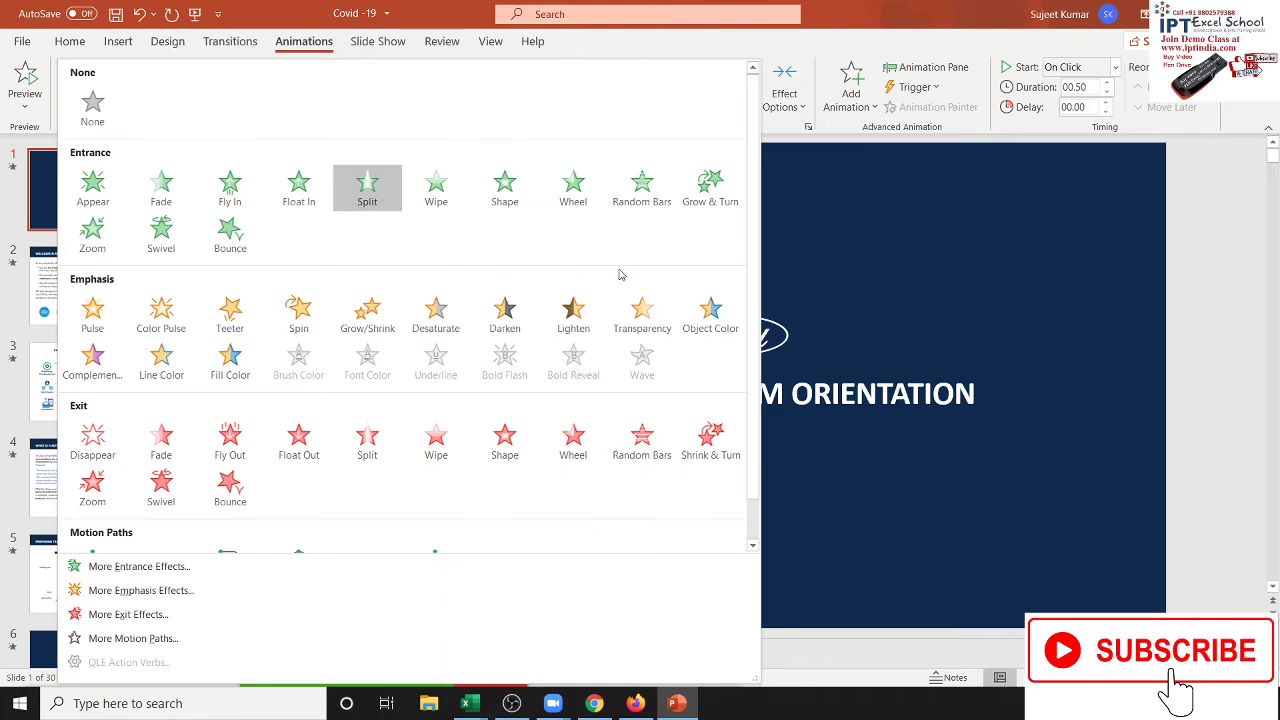
pyautogui.click(710, 190)
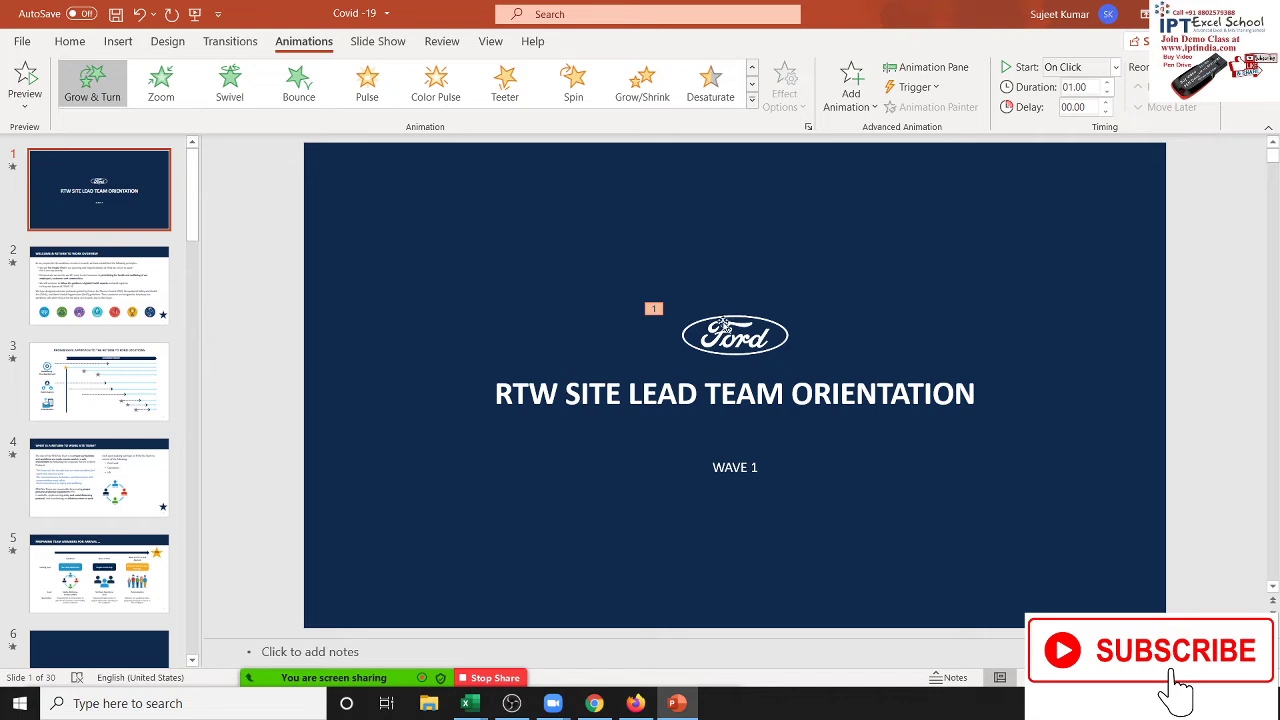
pyautogui.moveTo(724, 327)
pyautogui.mouseDown()
pyautogui.moveTo(724, 313)
pyautogui.moveTo(780, 298)
pyautogui.mouseUp()
pyautogui.click(538, 296)
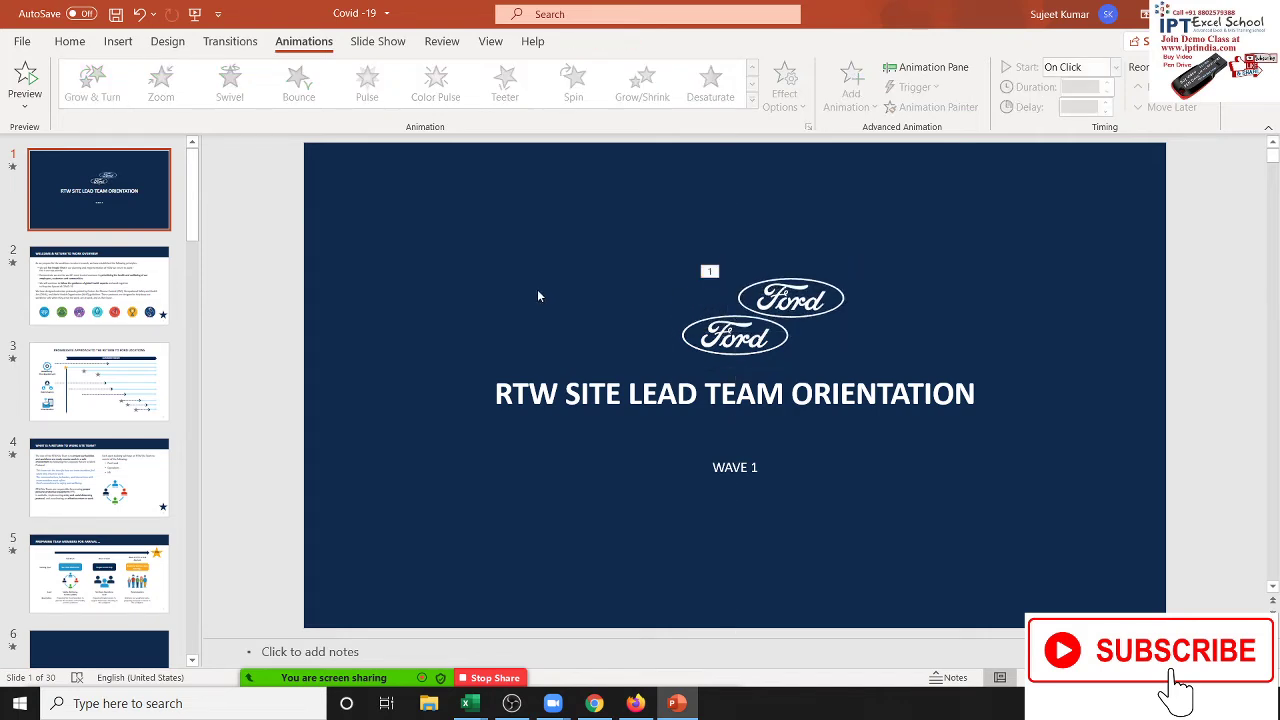
pyautogui.click(838, 314)
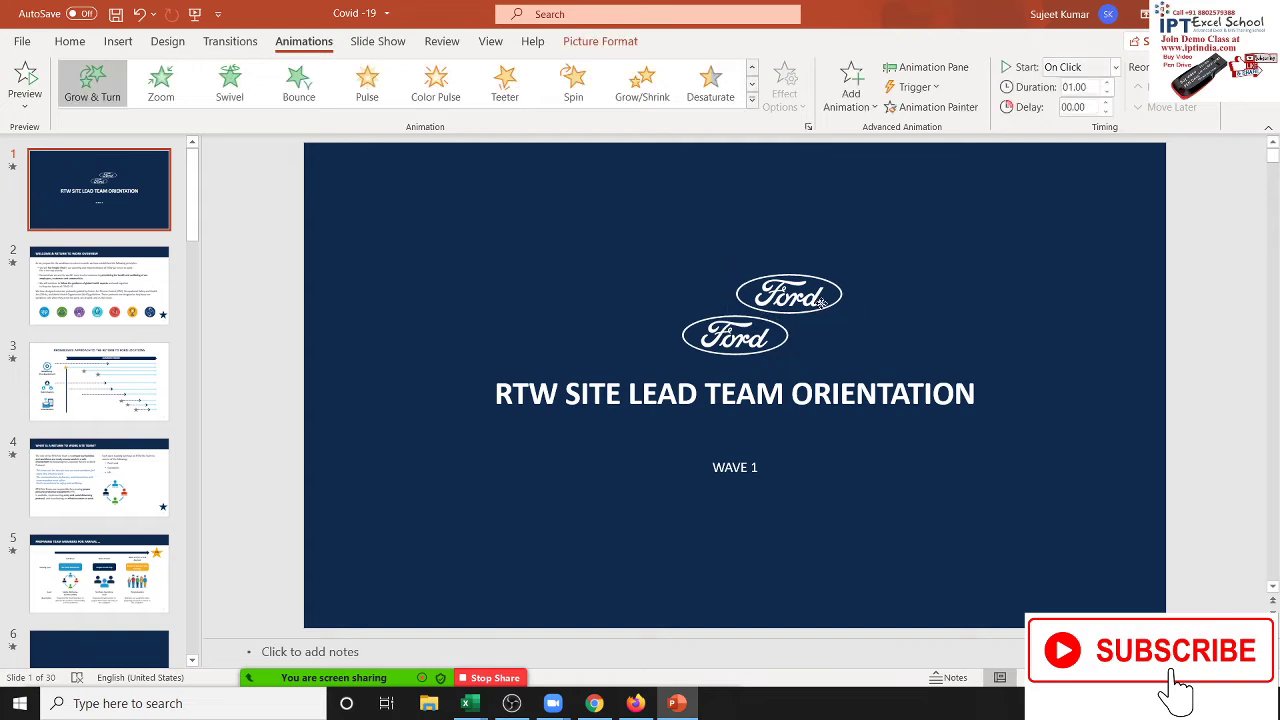
pyautogui.click(25, 85)
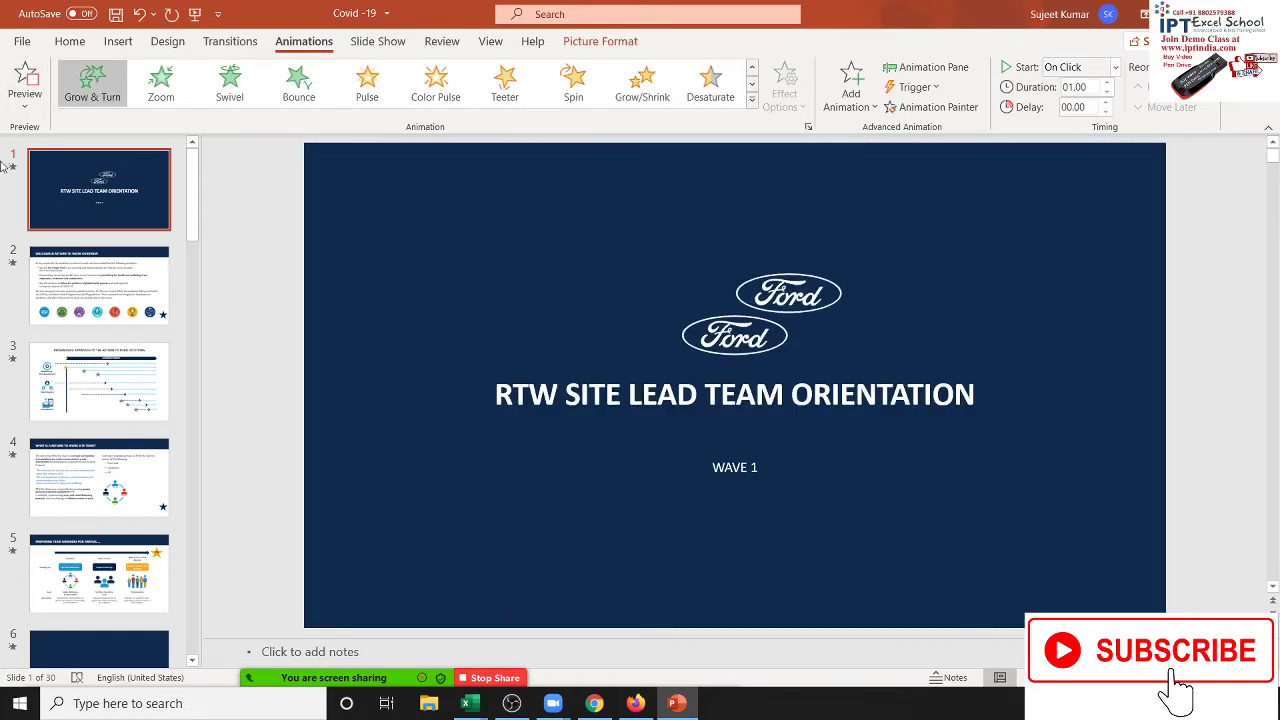
pyautogui.click(740, 347)
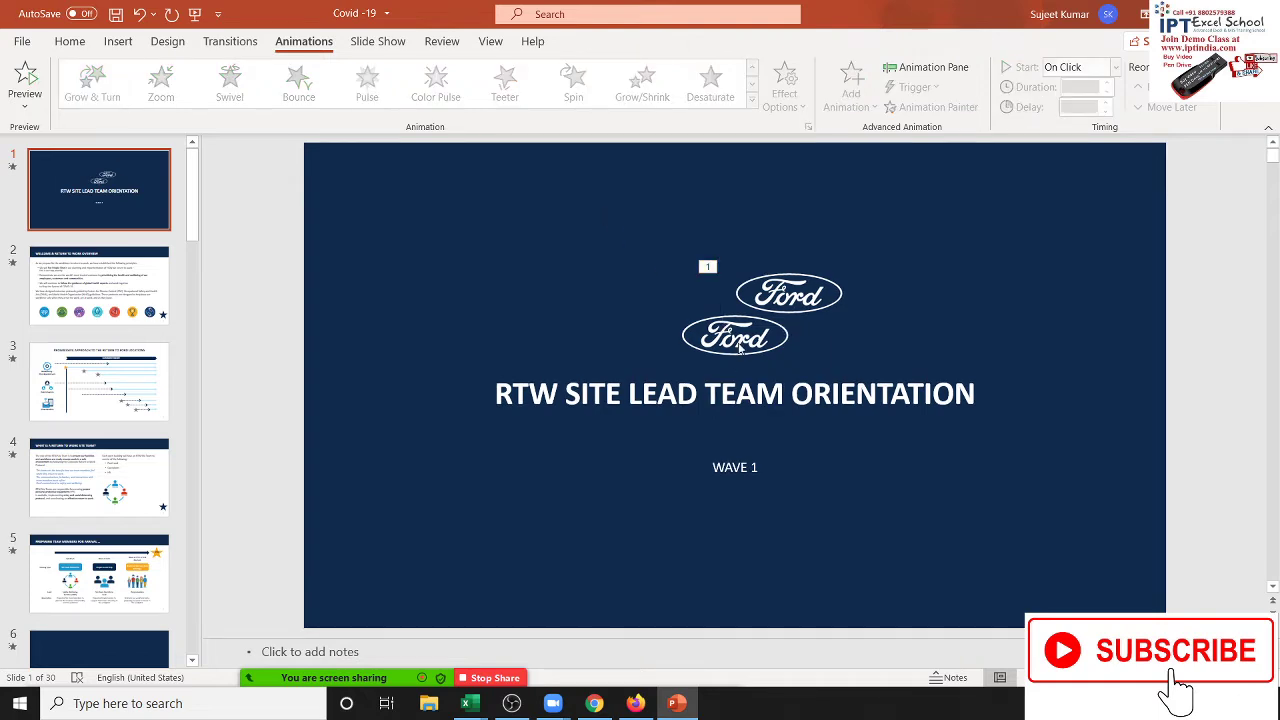
pyautogui.click(772, 315)
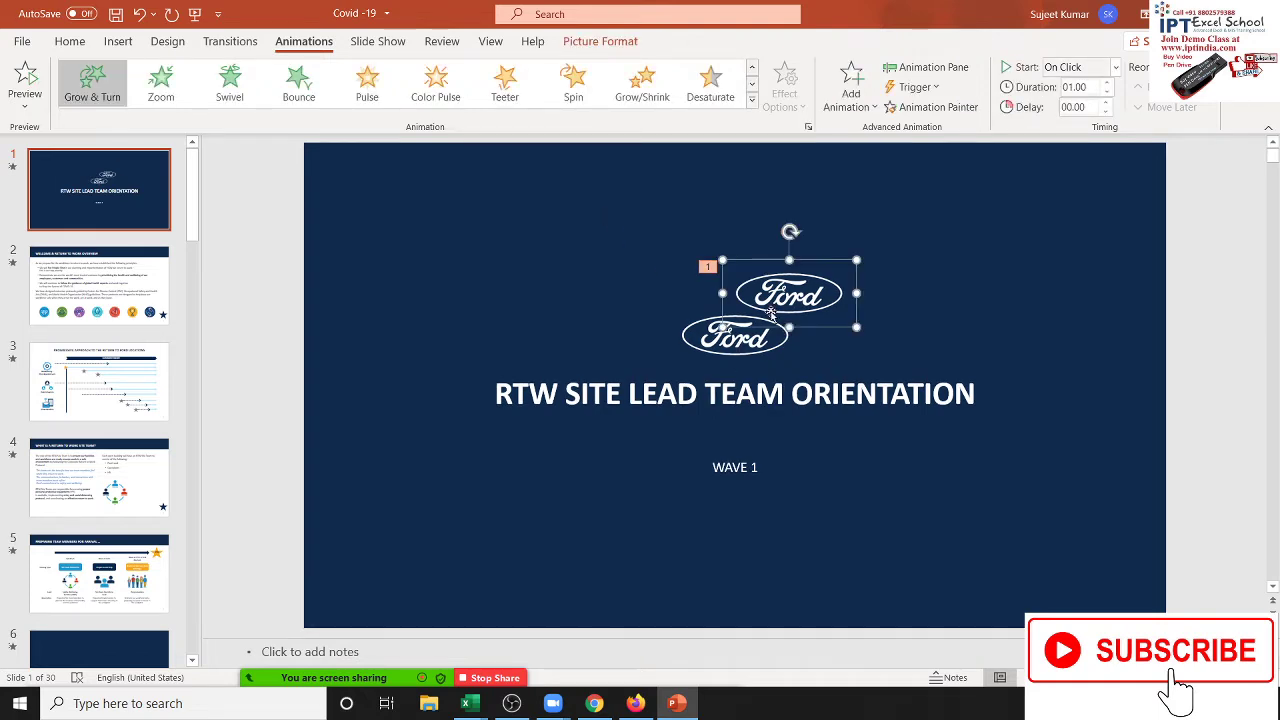
pyautogui.press('Delete')
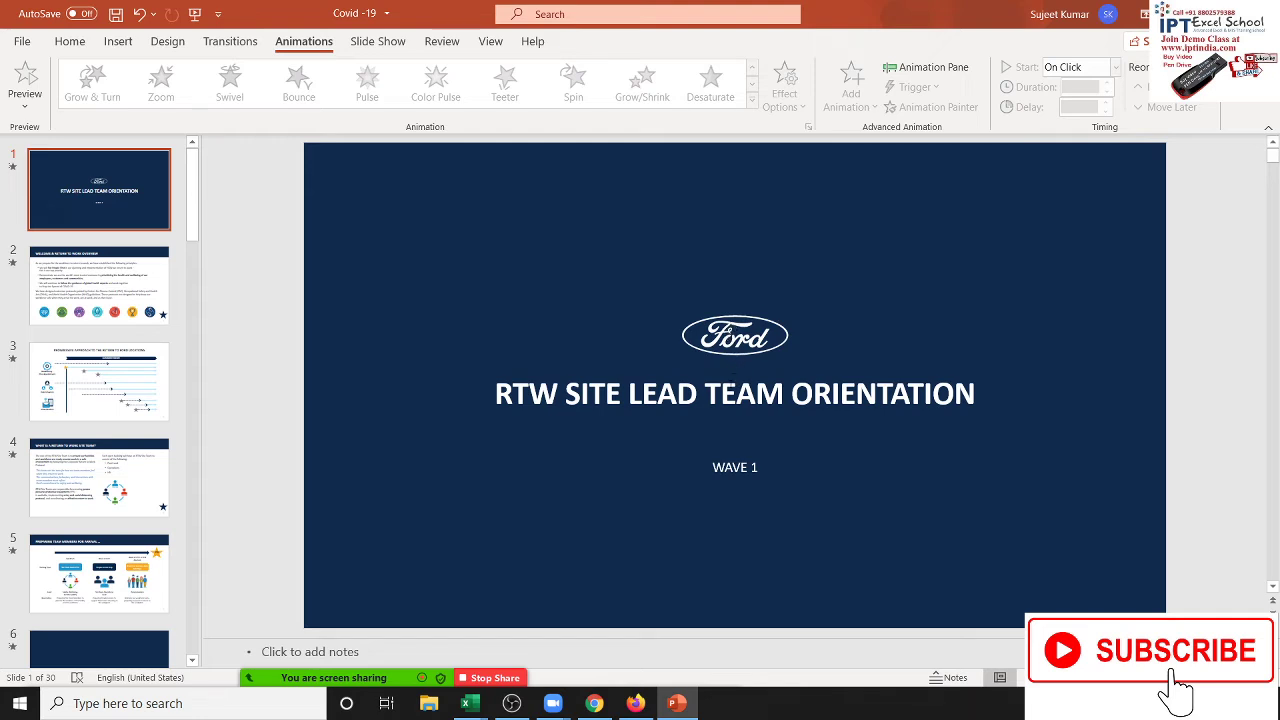
pyautogui.click(729, 390)
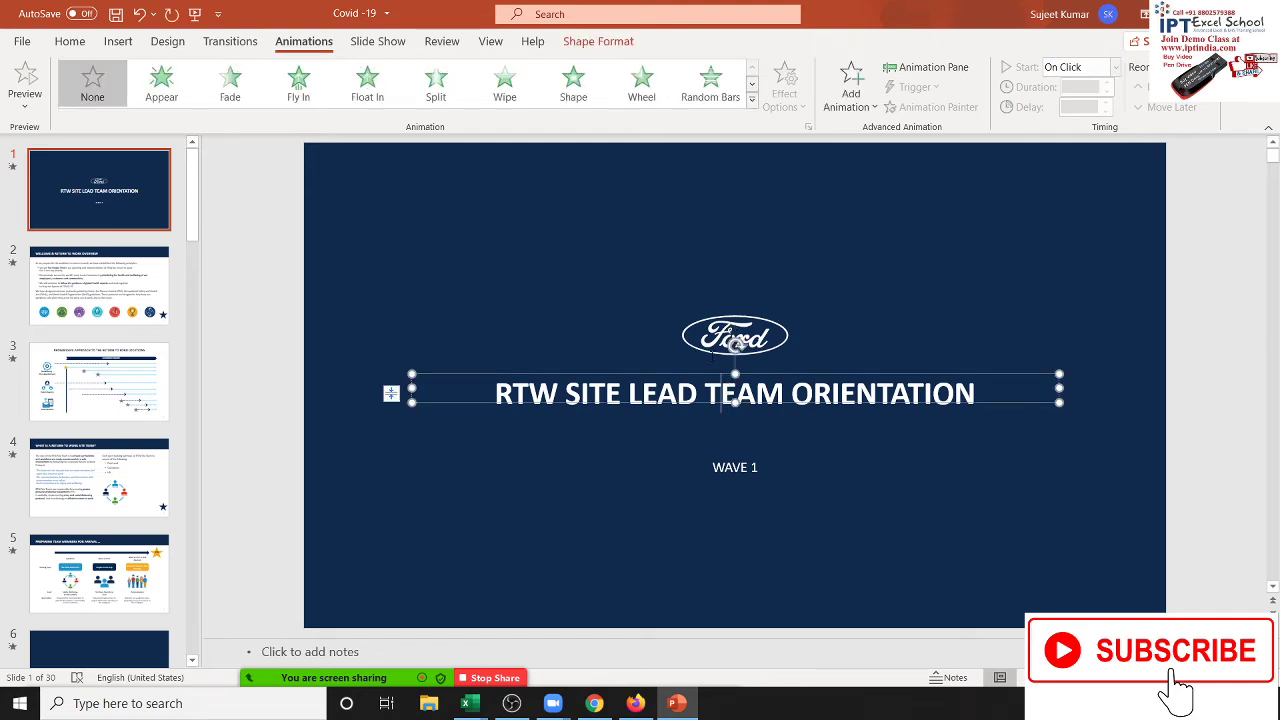
pyautogui.click(713, 350)
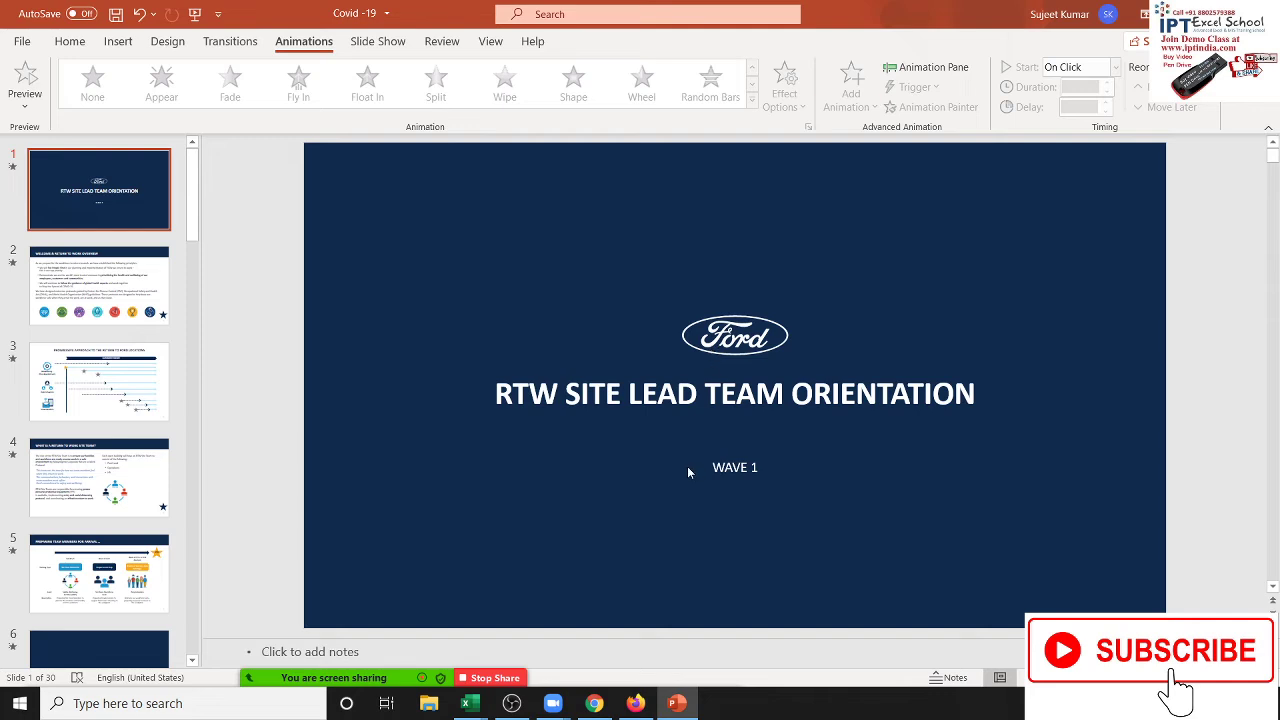
pyautogui.hotkey('ctrl', 'v')
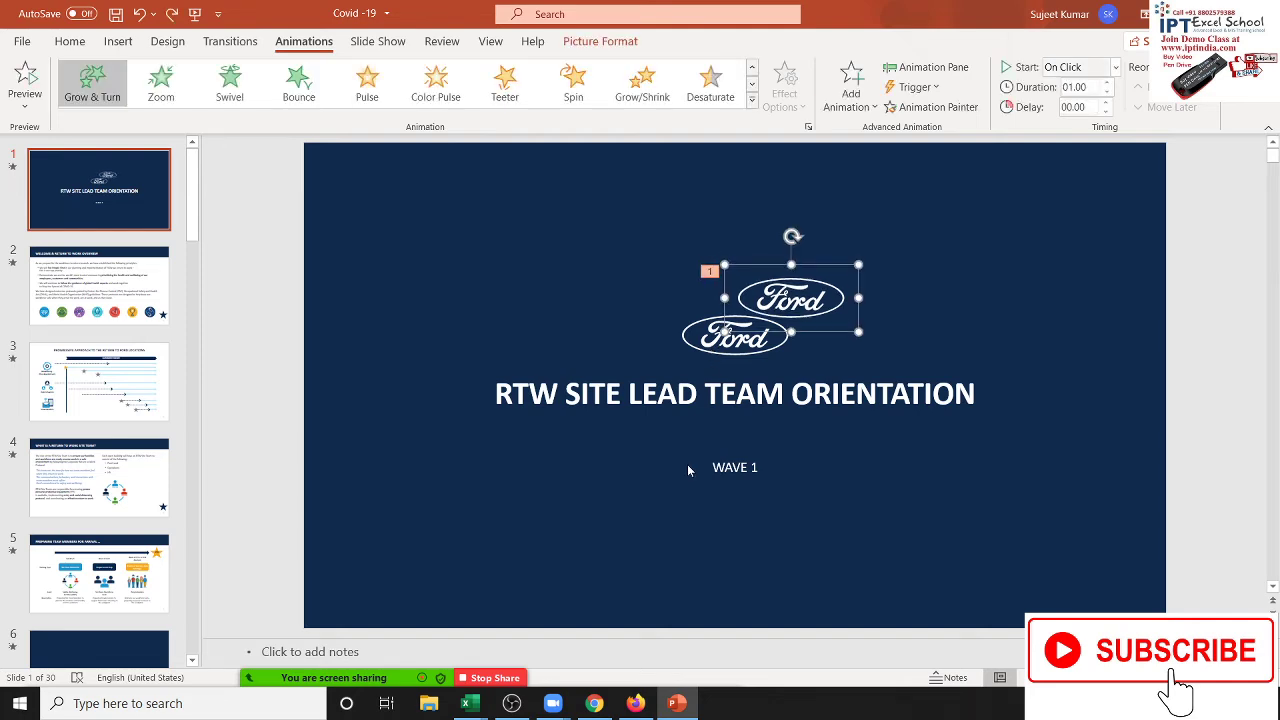
pyautogui.hotkey('ctrl', 'z')
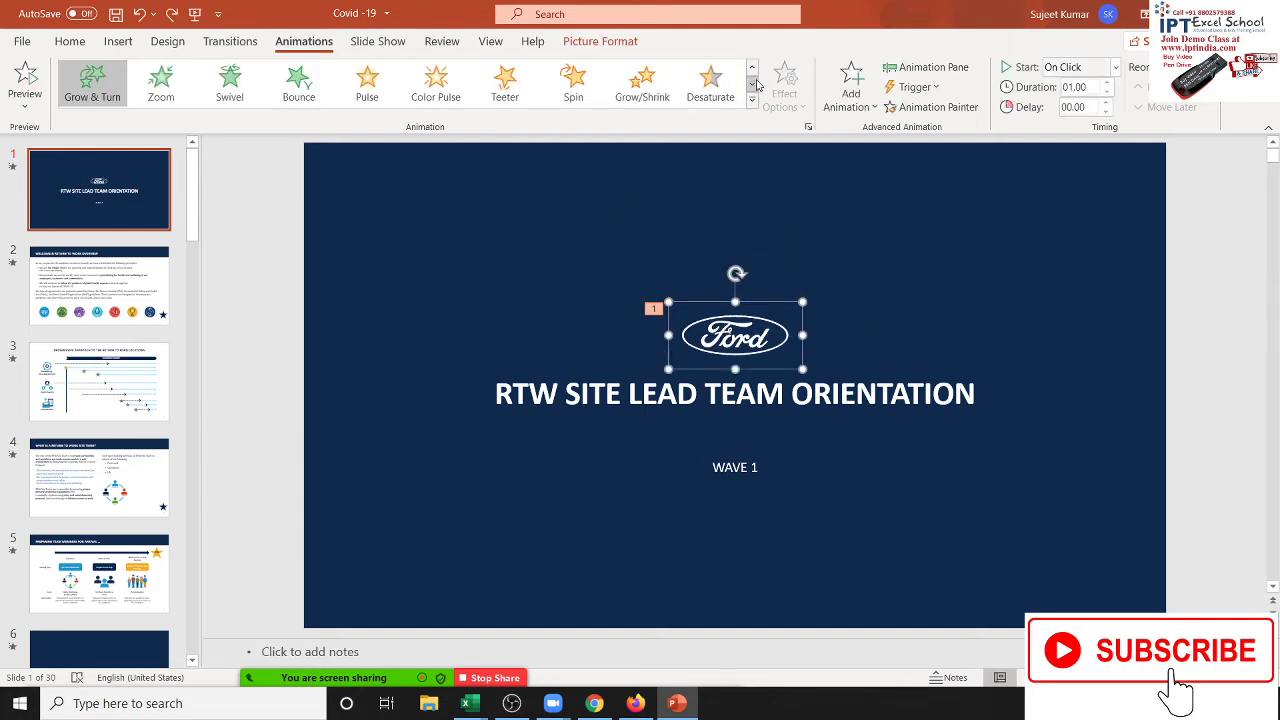
# Step: Add a Loops motion path as a second animation on the Ford logo
pyautogui.click(753, 102)
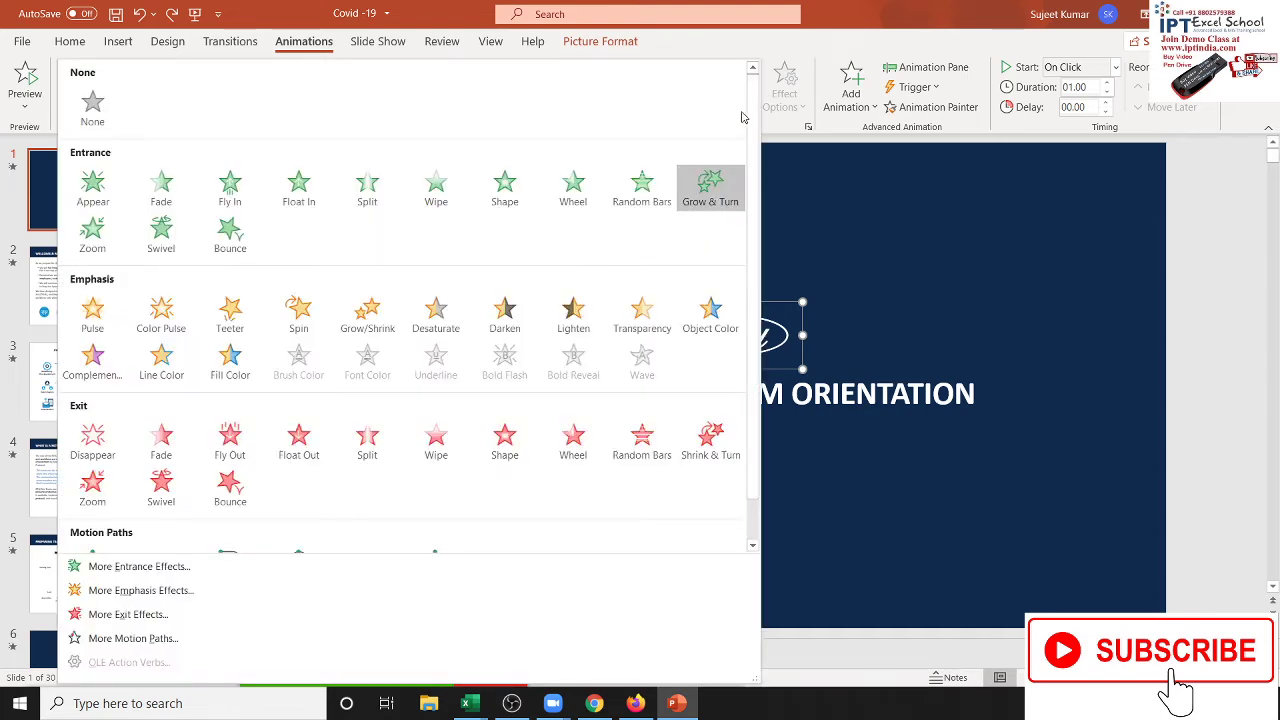
pyautogui.click(865, 204)
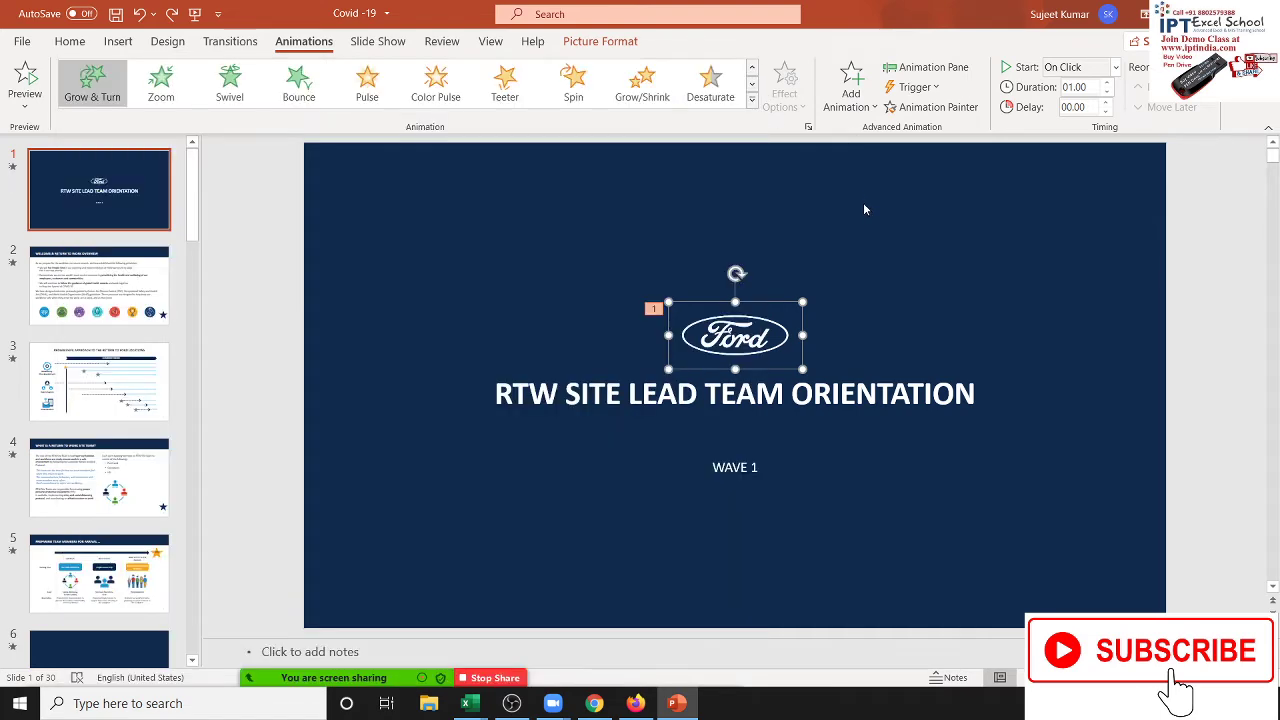
pyautogui.click(866, 95)
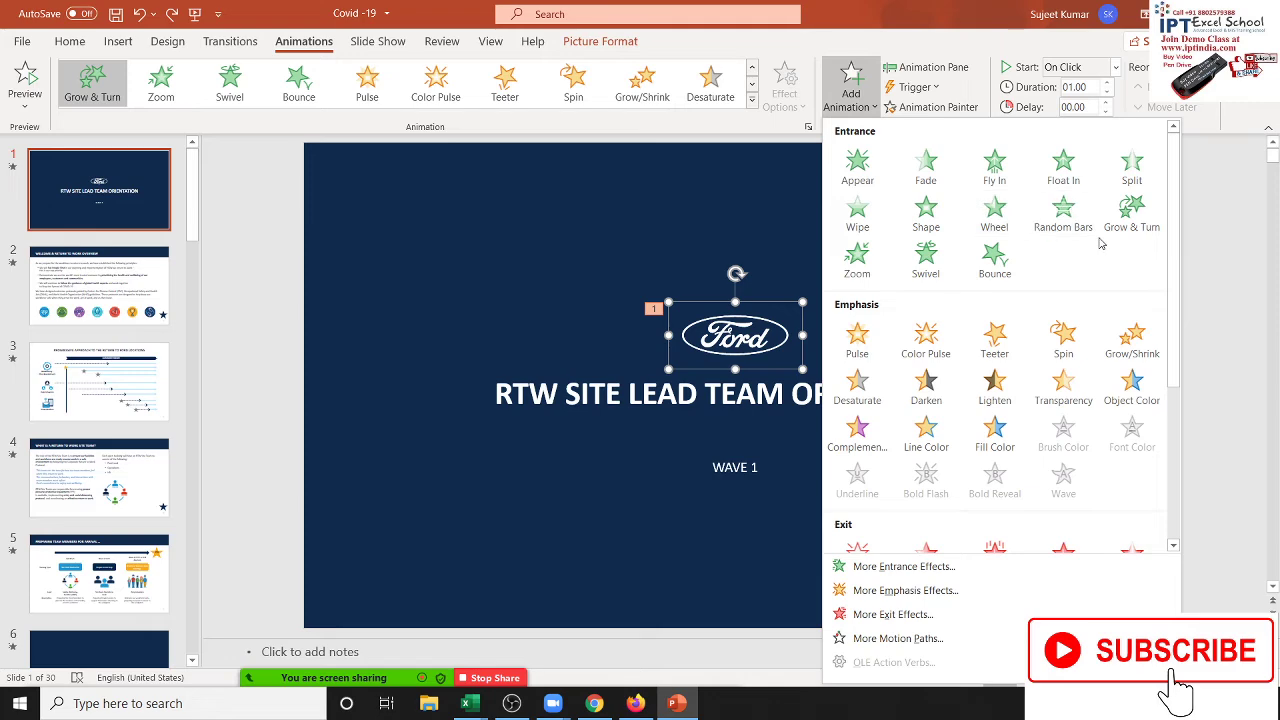
pyautogui.scroll(-3, 1117, 410)
pyautogui.scroll(-2, 1117, 410)
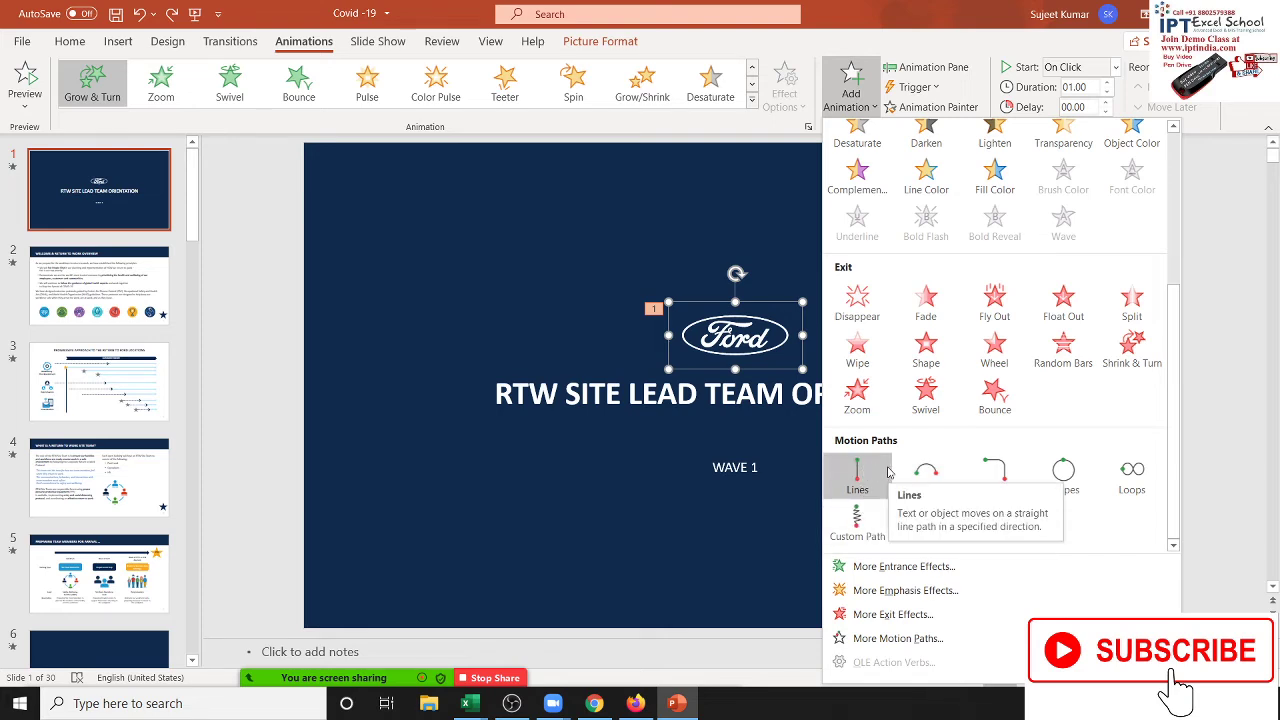
pyautogui.click(1130, 476)
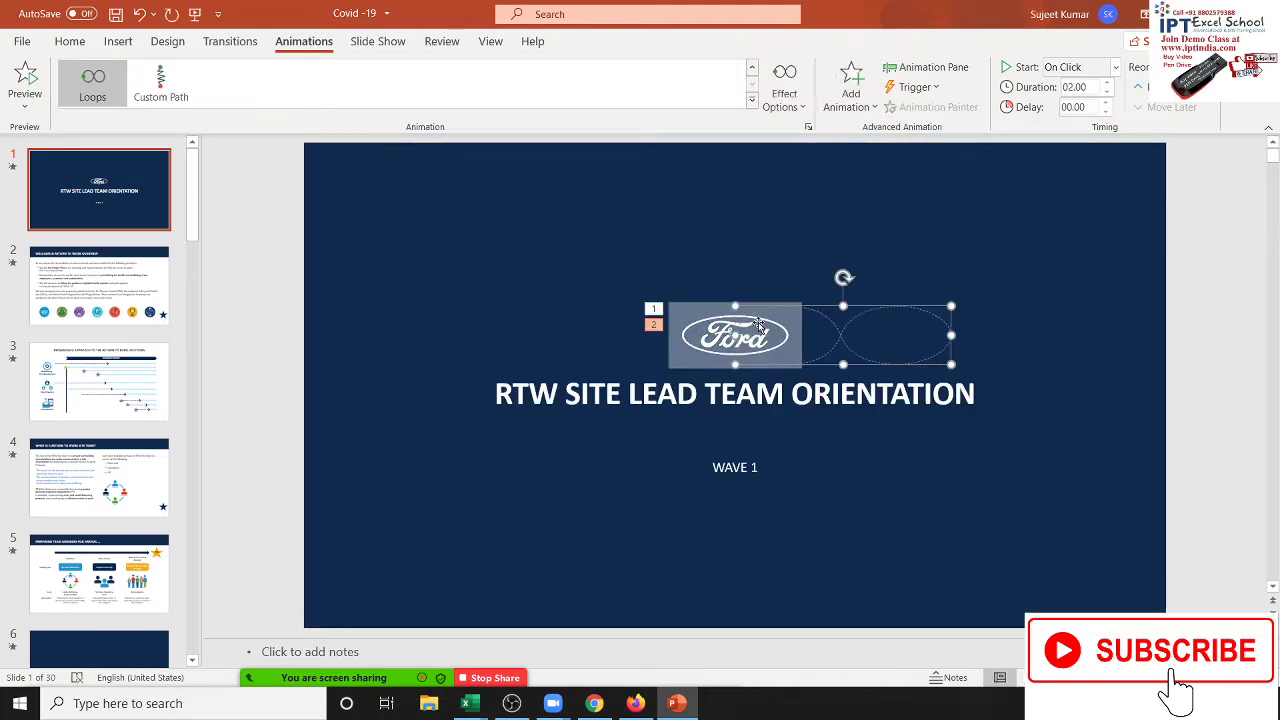
# Step: Enlarge the loop motion path, stretching it wider to the right and much taller
pyautogui.click(786, 455)
pyautogui.click(844, 345)
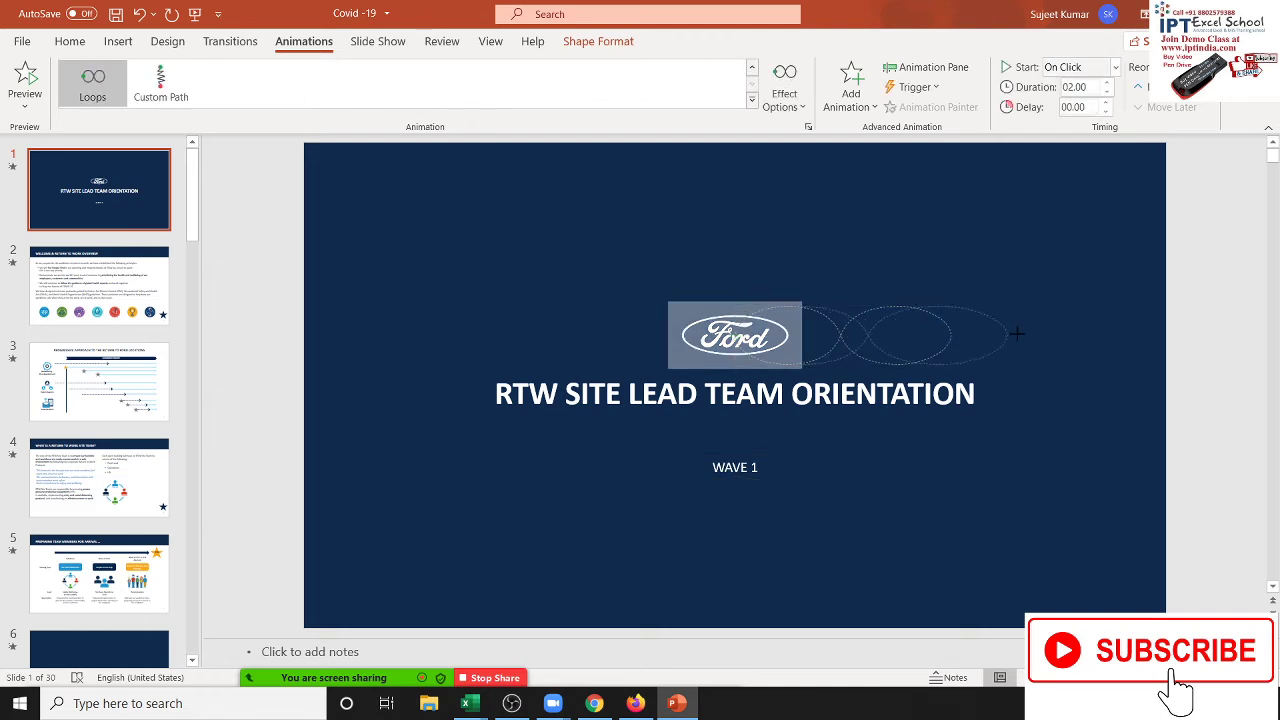
pyautogui.moveTo(950, 335); pyautogui.dragTo(1091, 335)
pyautogui.moveTo(913, 305); pyautogui.dragTo(913, 187)
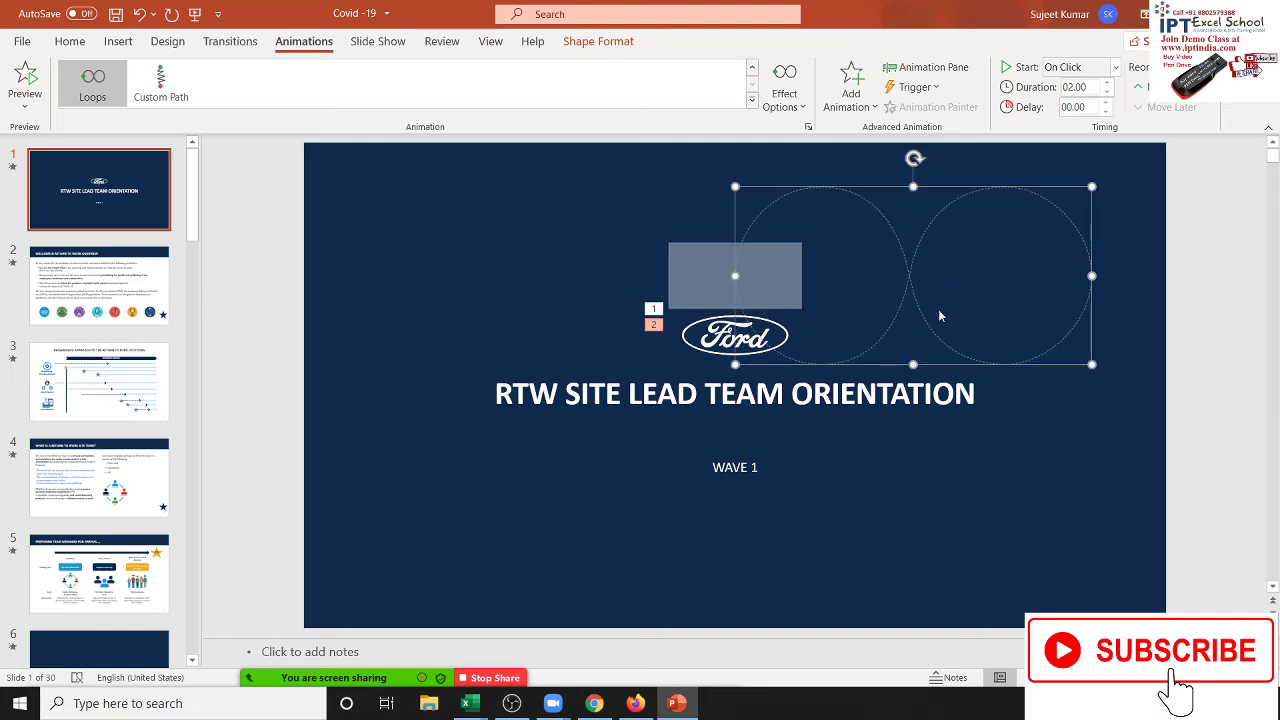
pyautogui.click(1089, 440)
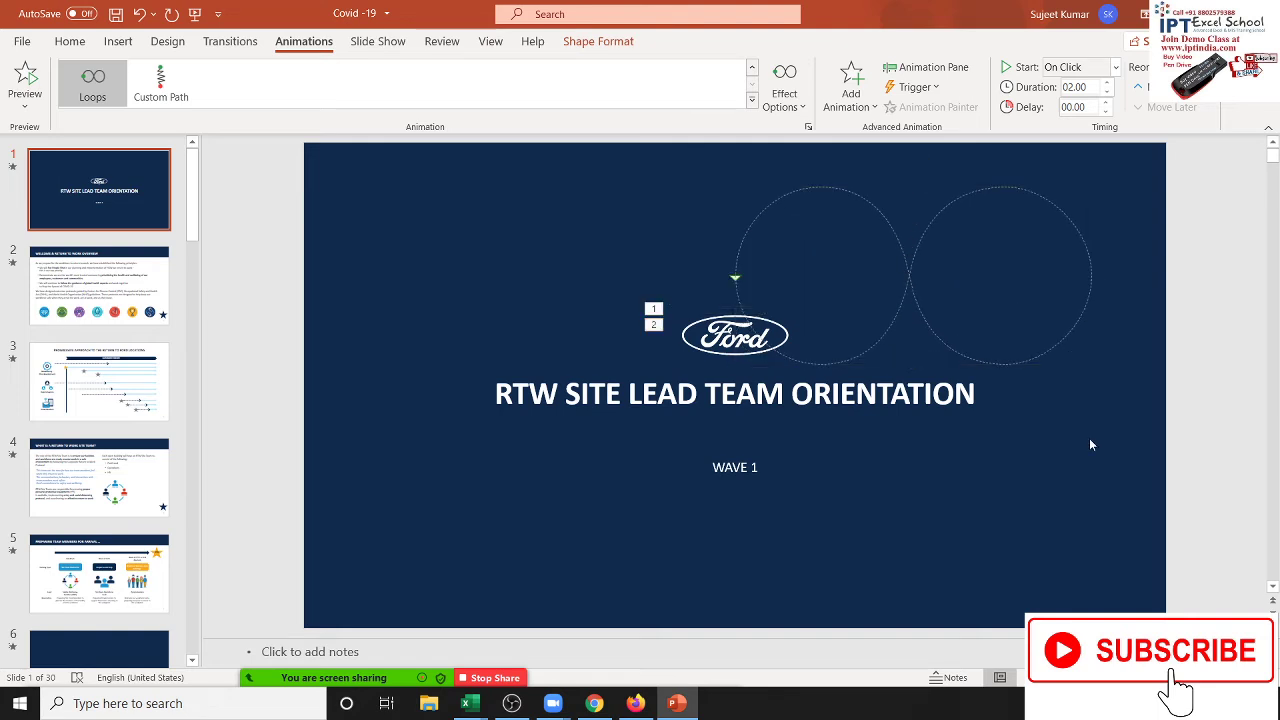
# Step: Preview the title slide's animations, then move the loop path down beside the Ford logo
pyautogui.click(33, 104)
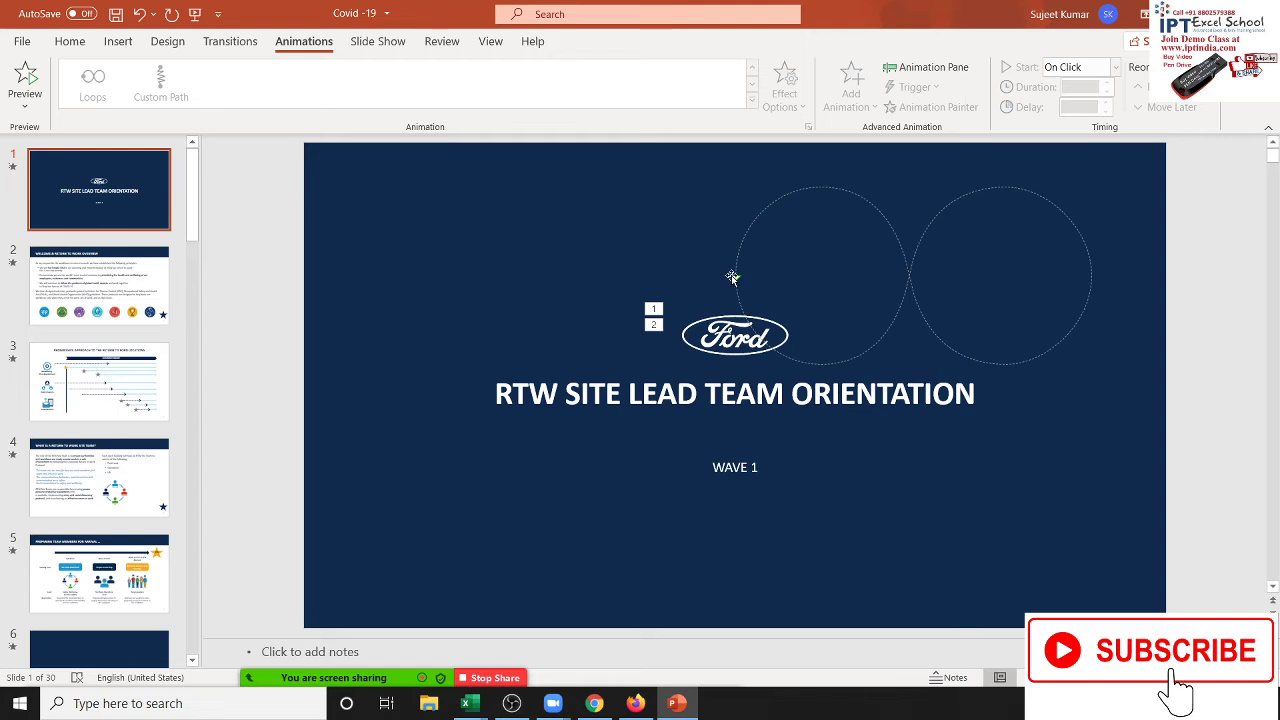
pyautogui.moveTo(731, 275); pyautogui.dragTo(707, 330)
pyautogui.click(1004, 505)
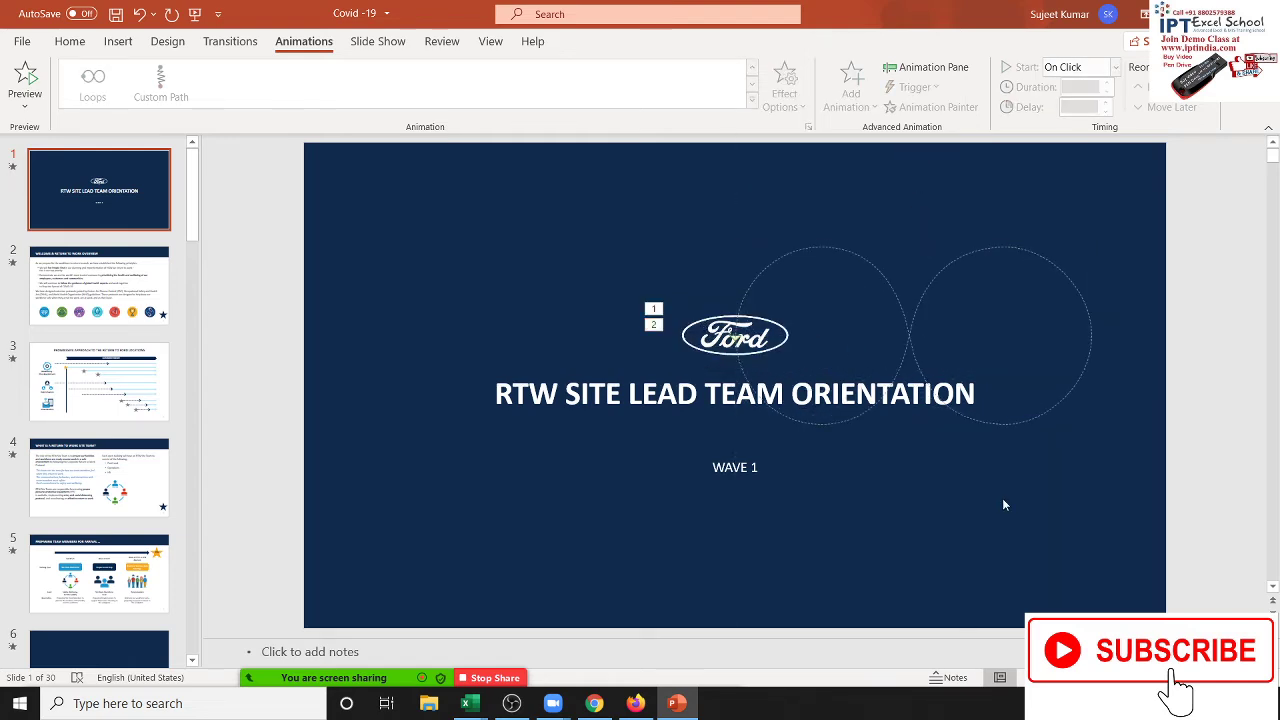
pyautogui.click(877, 272)
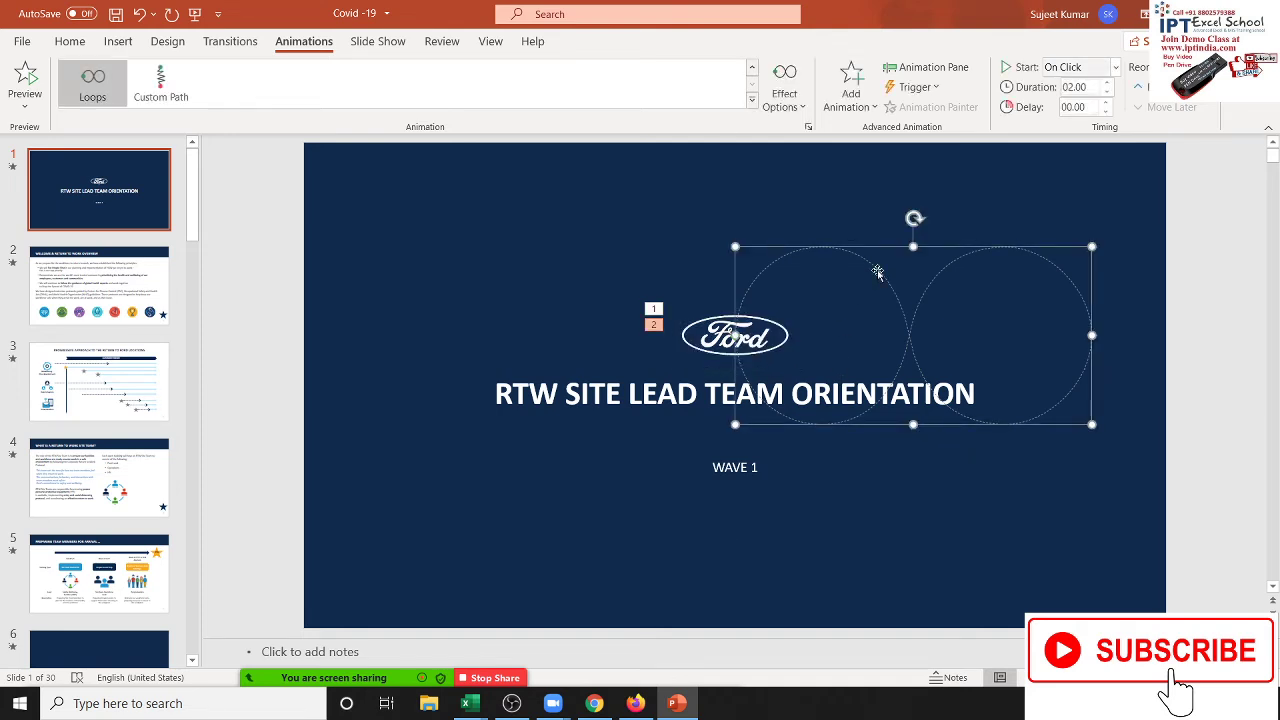
# Step: Play the slideshow from the beginning, advance one slide, exit, and return to the Ford title slide
pyautogui.click(636, 486)
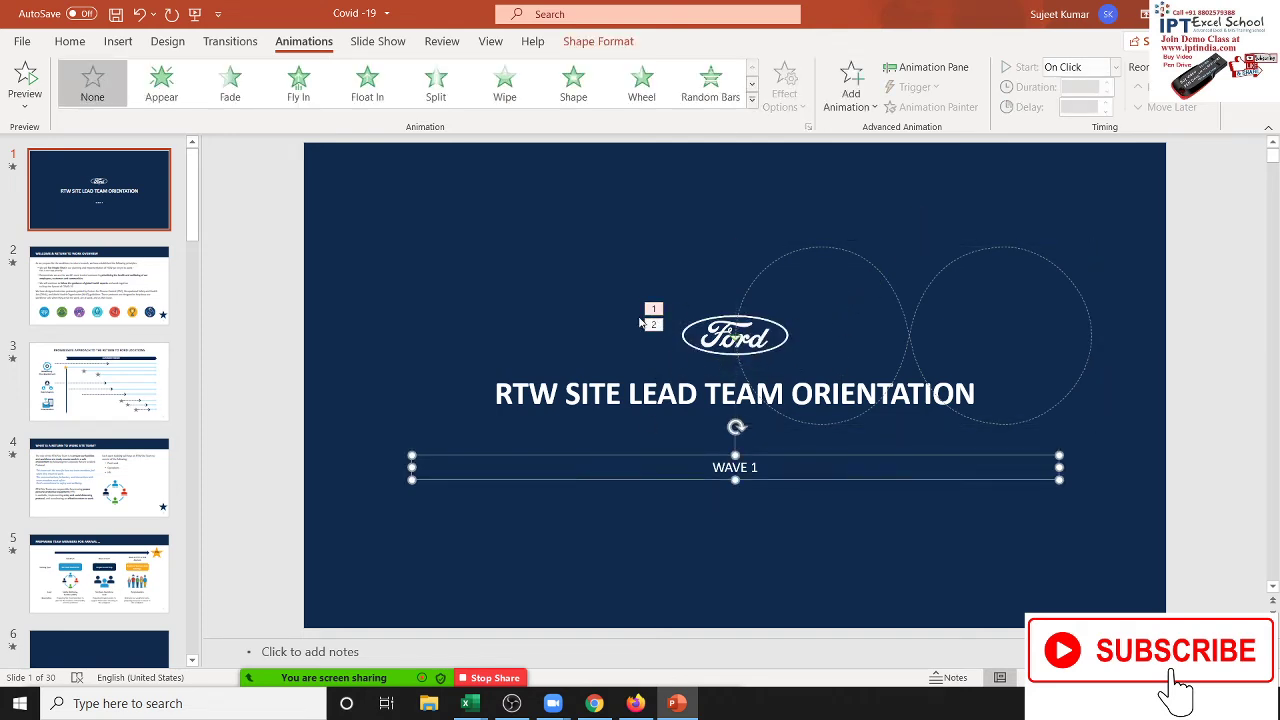
pyautogui.click(360, 240)
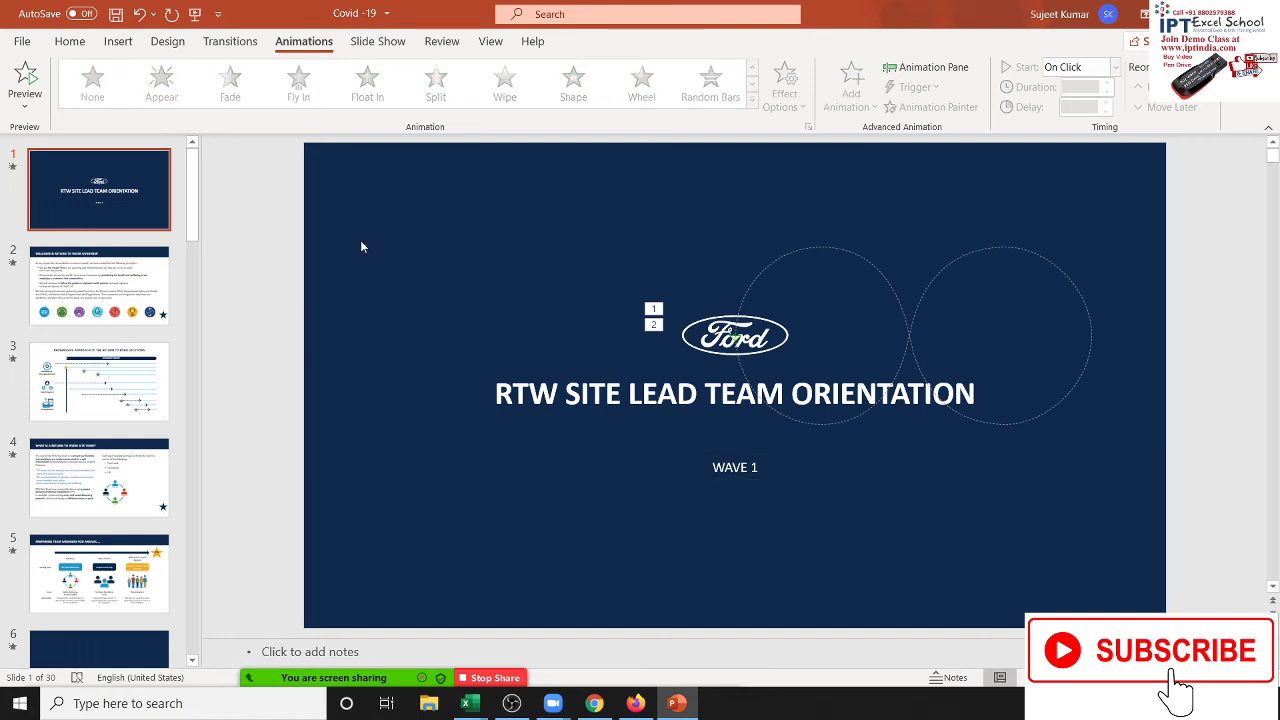
pyautogui.click(195, 24)
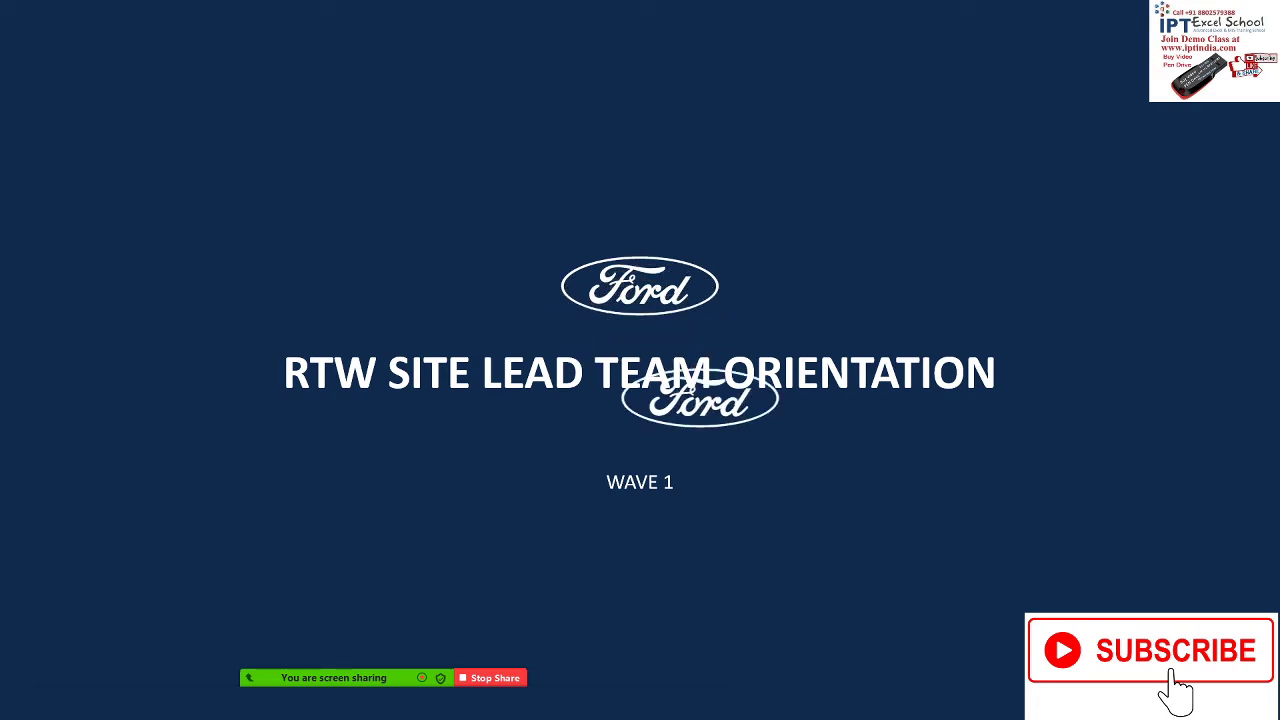
pyautogui.press('Right')
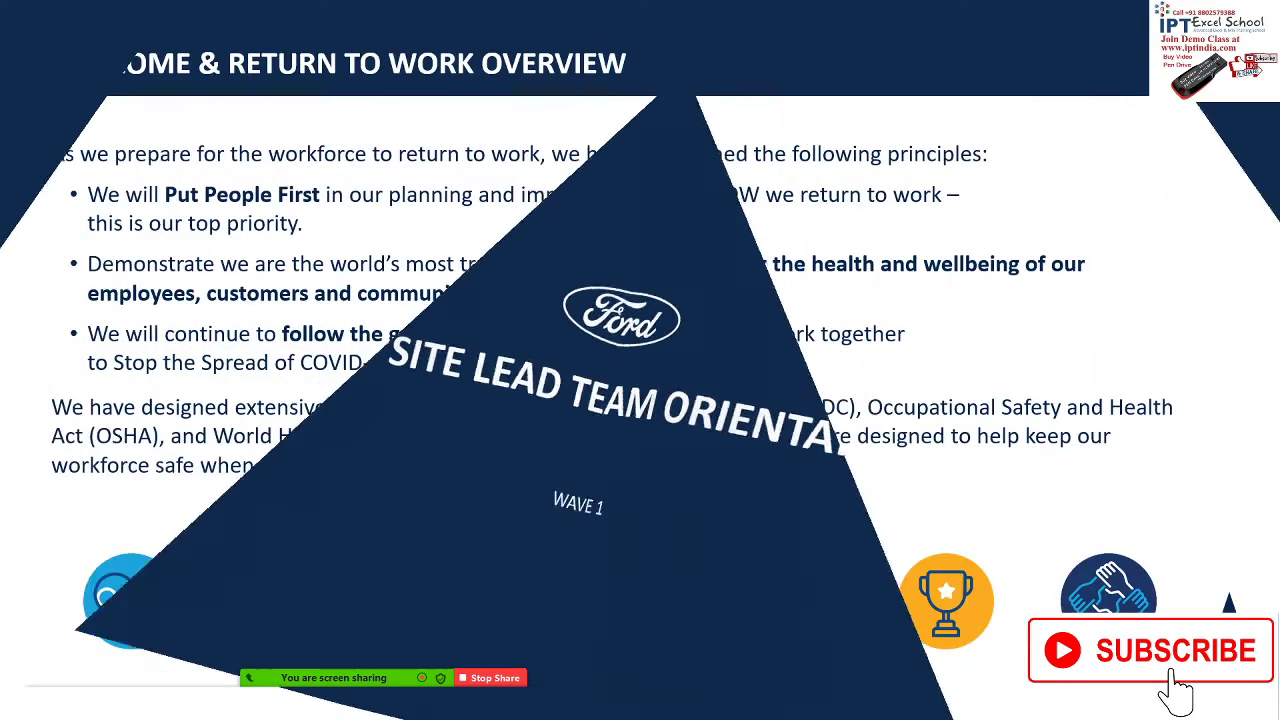
pyautogui.press('Escape')
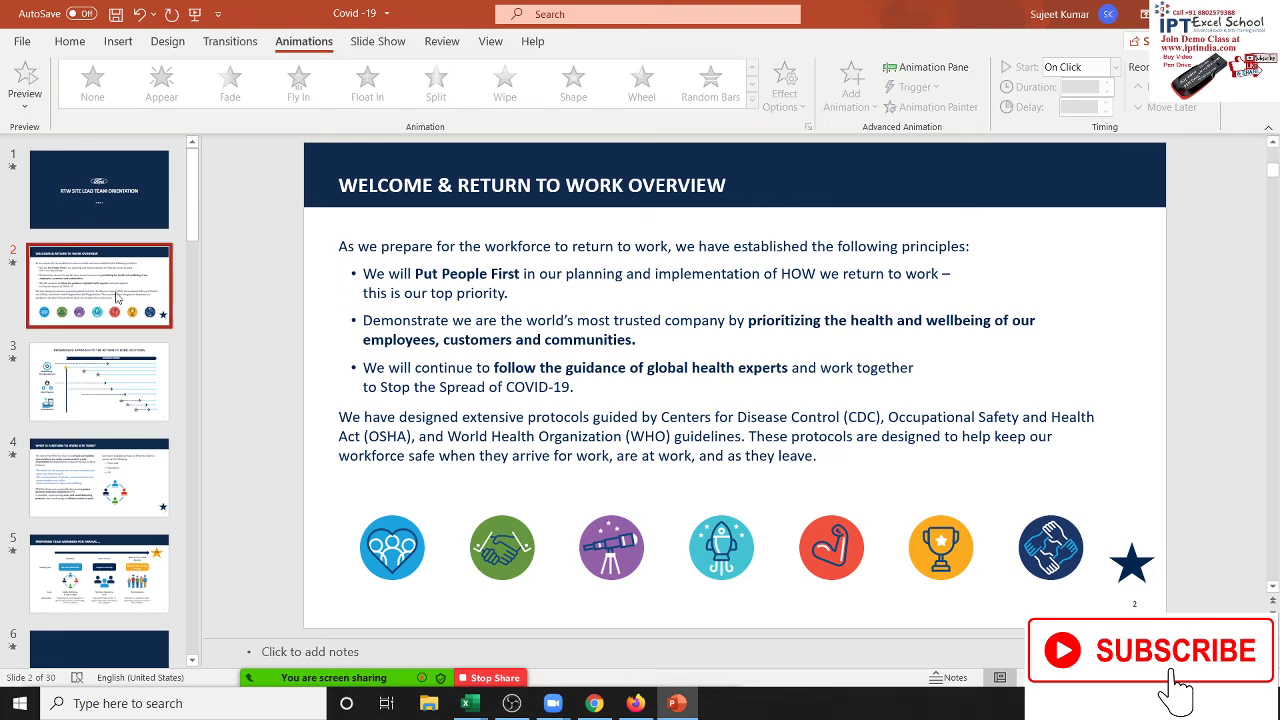
pyautogui.click(105, 210)
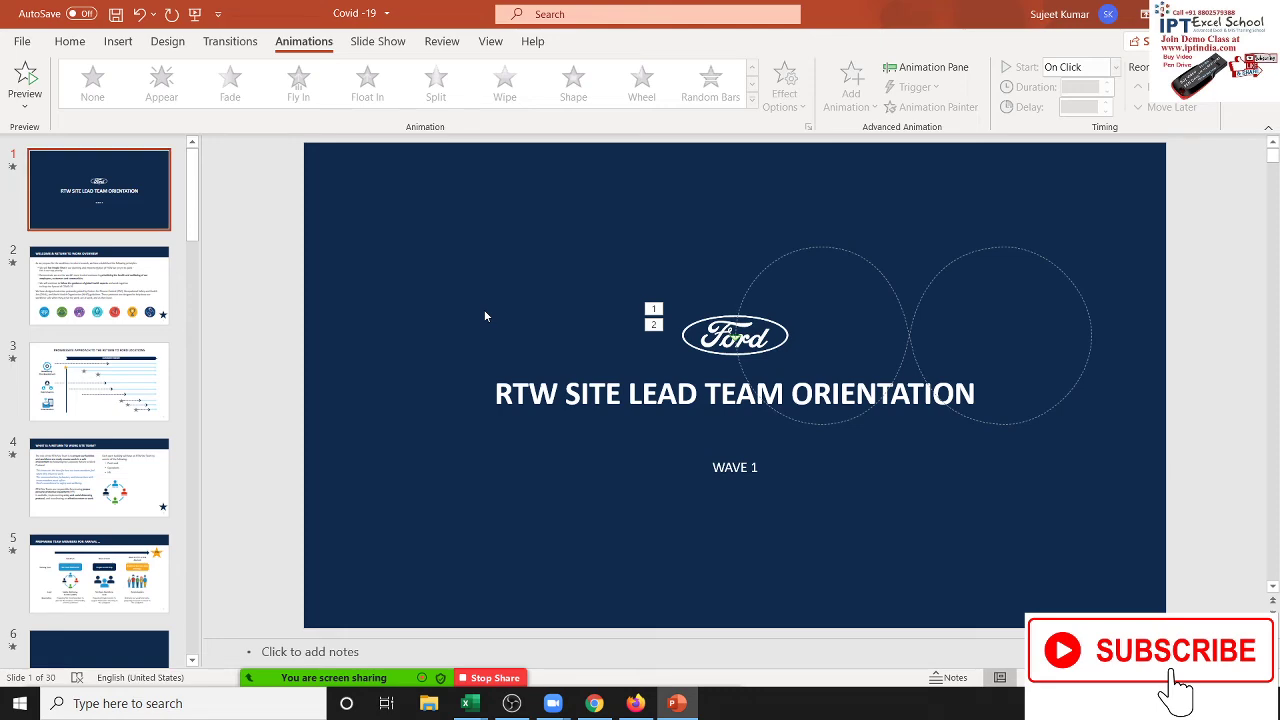
pyautogui.press('super+d')
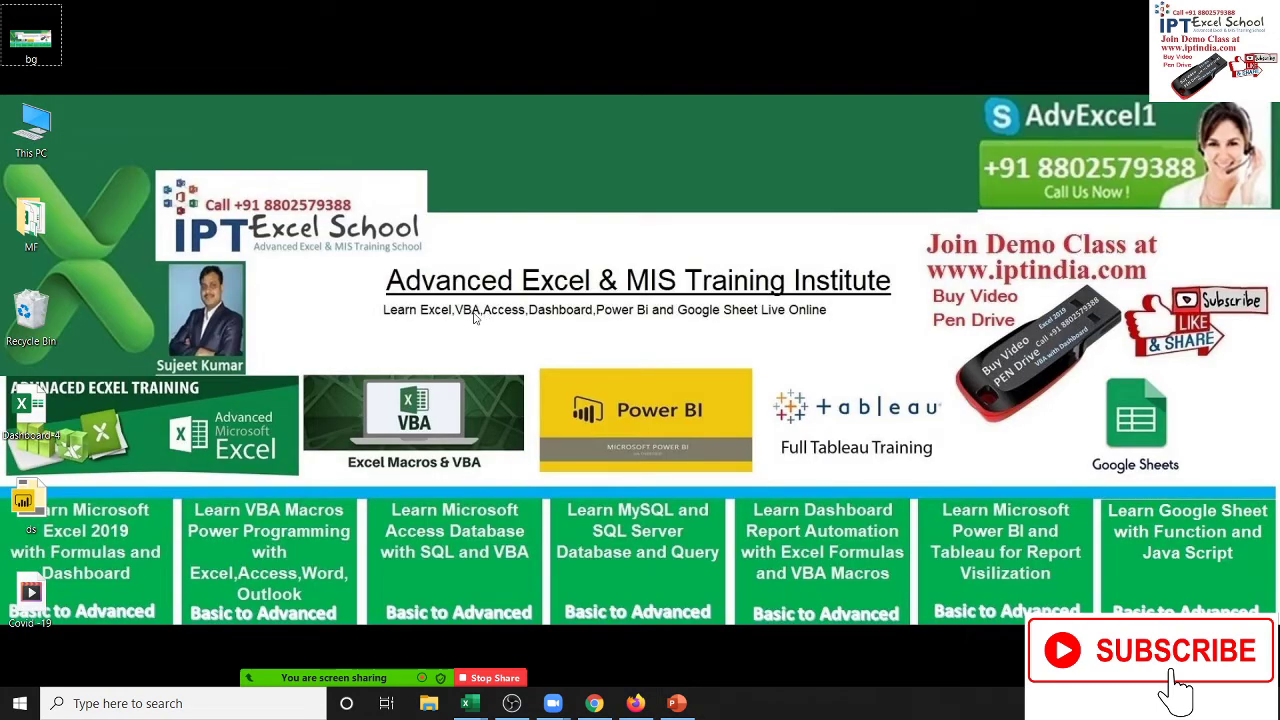
pyautogui.click(31, 593)
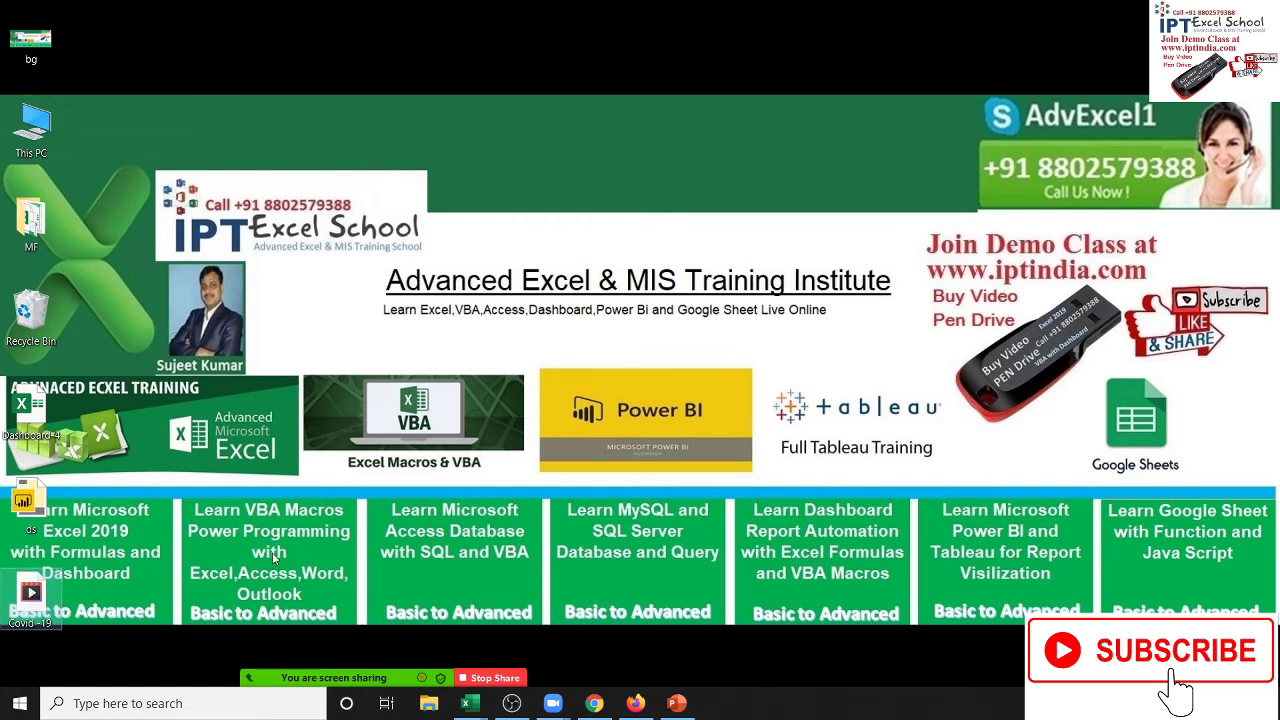
pyautogui.doubleClick(32, 599)
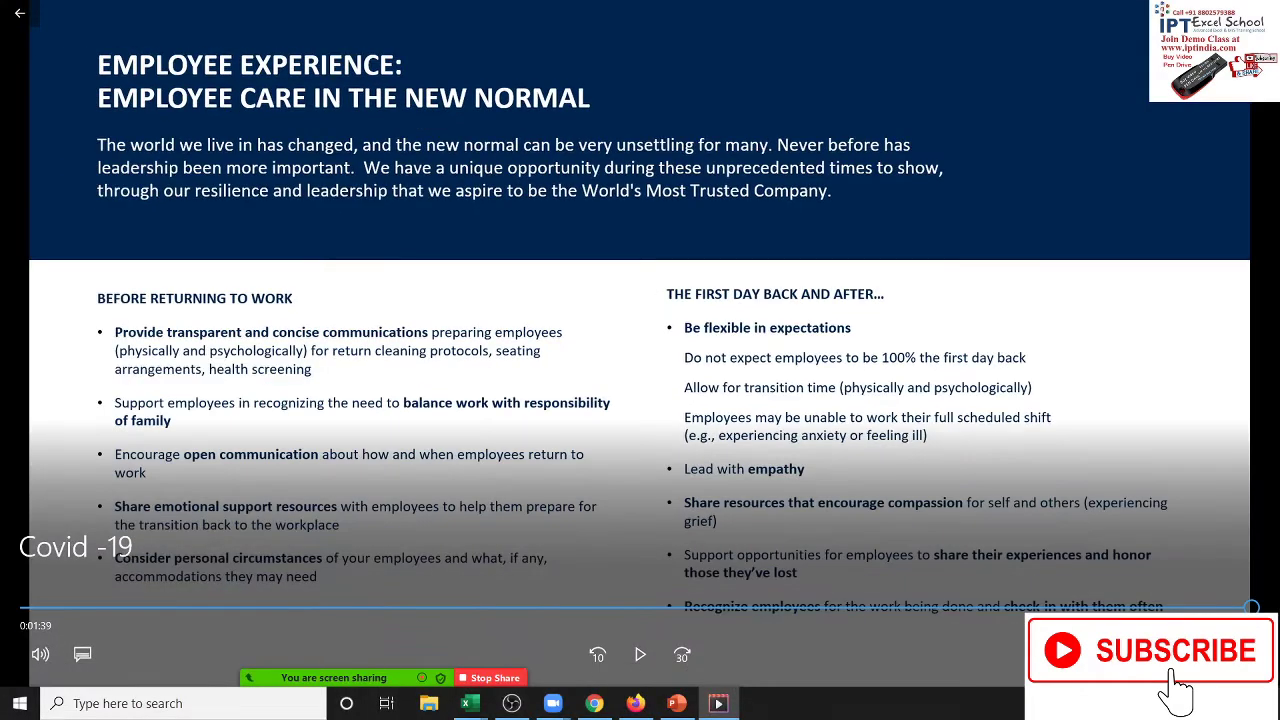
pyautogui.moveTo(1252, 607); pyautogui.dragTo(1228, 607)
pyautogui.click(1258, 12)
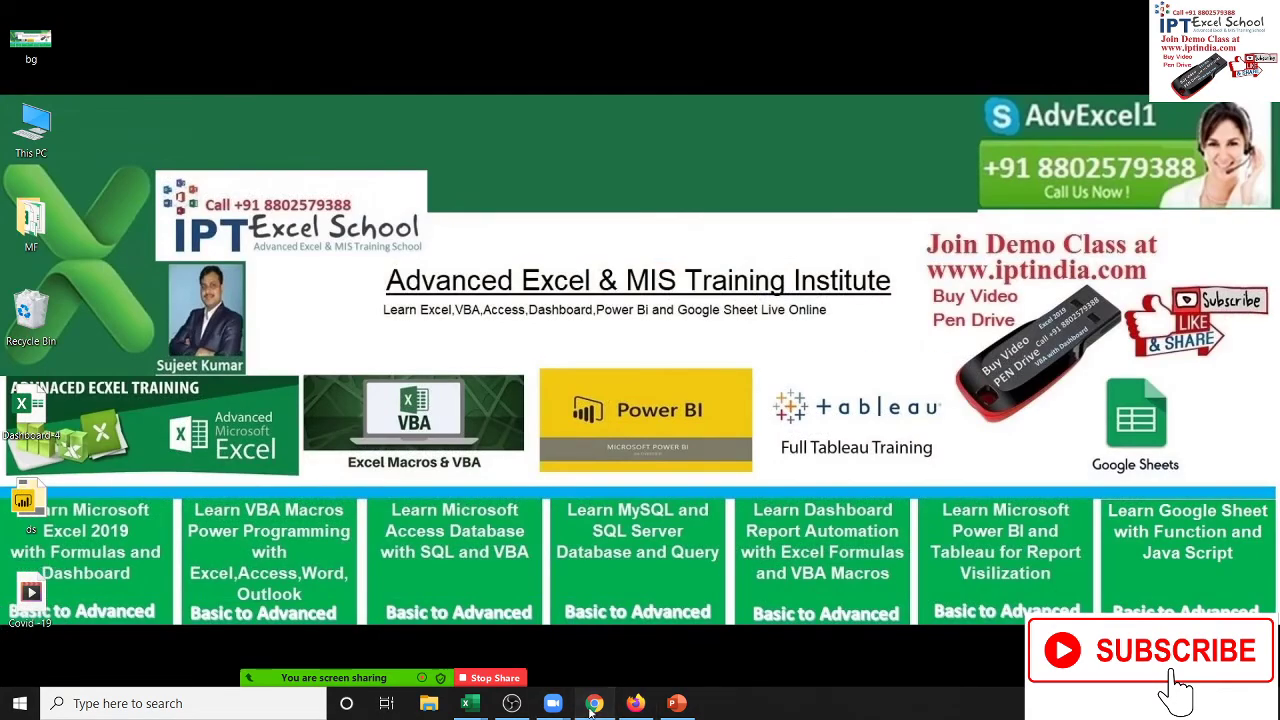
# Step: Bring PowerPoint back on slide 2 and compare its 01.25 Airplane transition with its animation settings
pyautogui.click(680, 705)
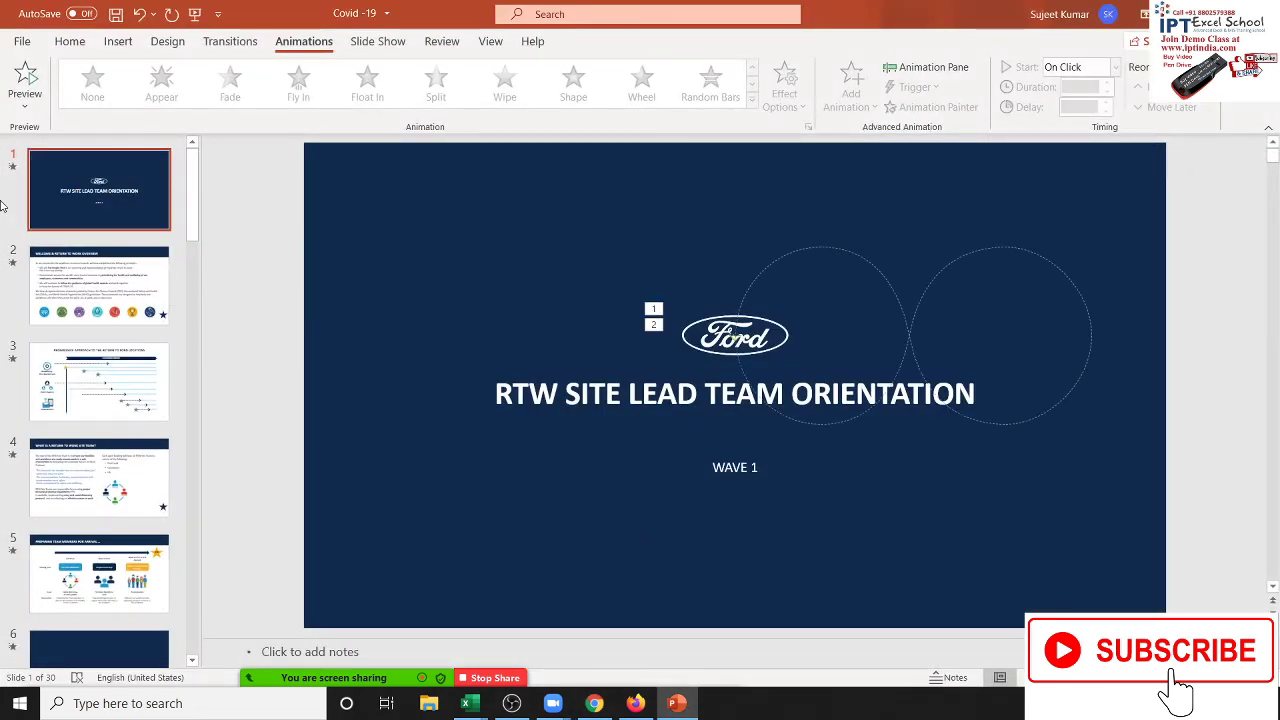
pyautogui.click(68, 262)
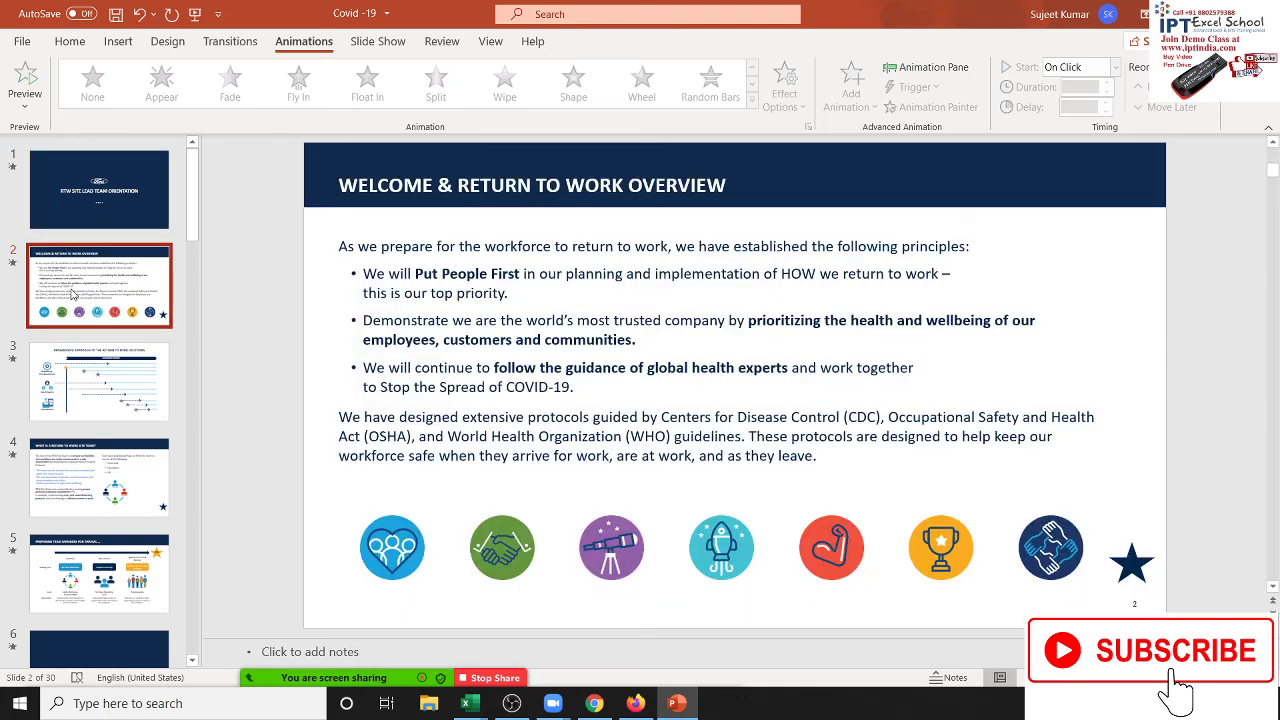
pyautogui.click(226, 46)
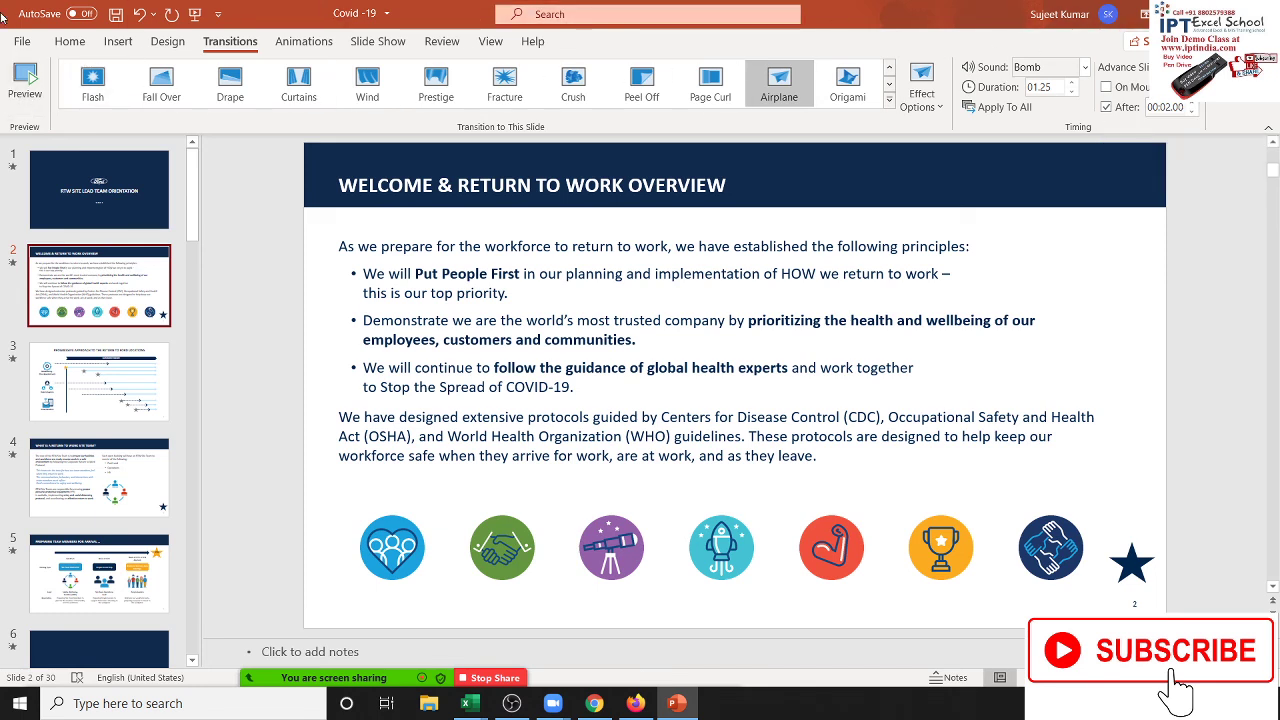
pyautogui.click(291, 43)
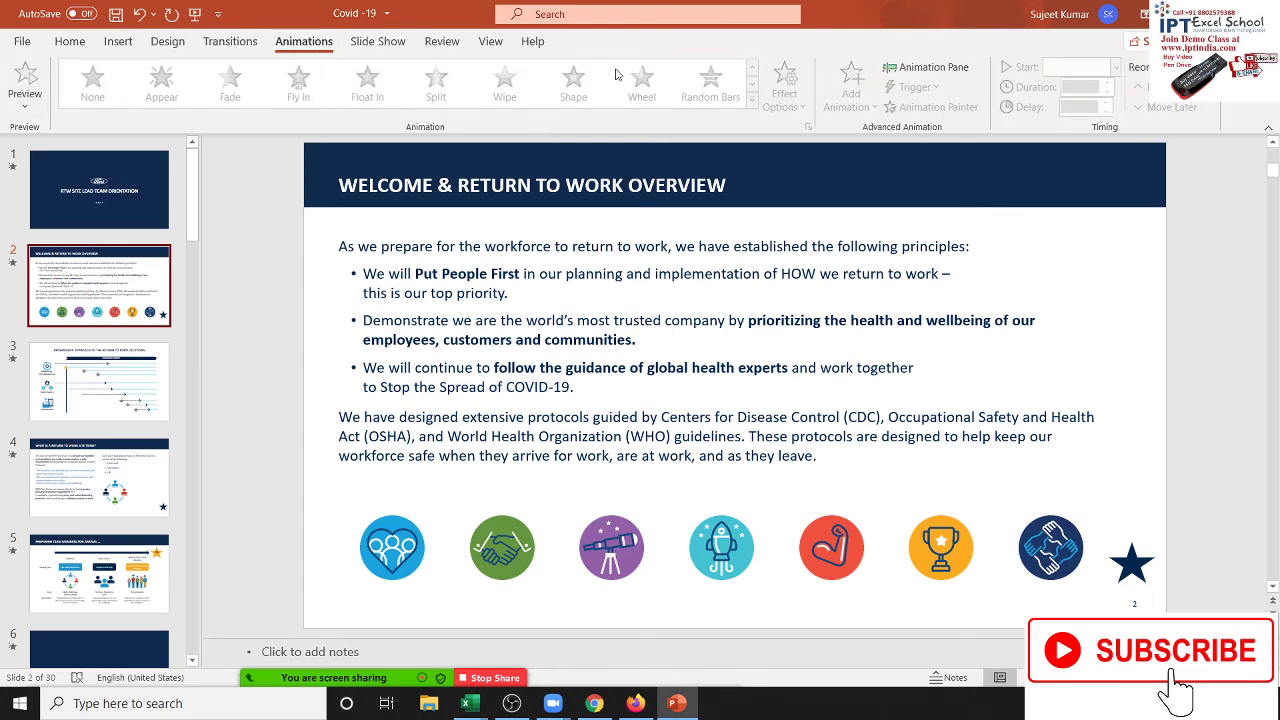
pyautogui.click(230, 41)
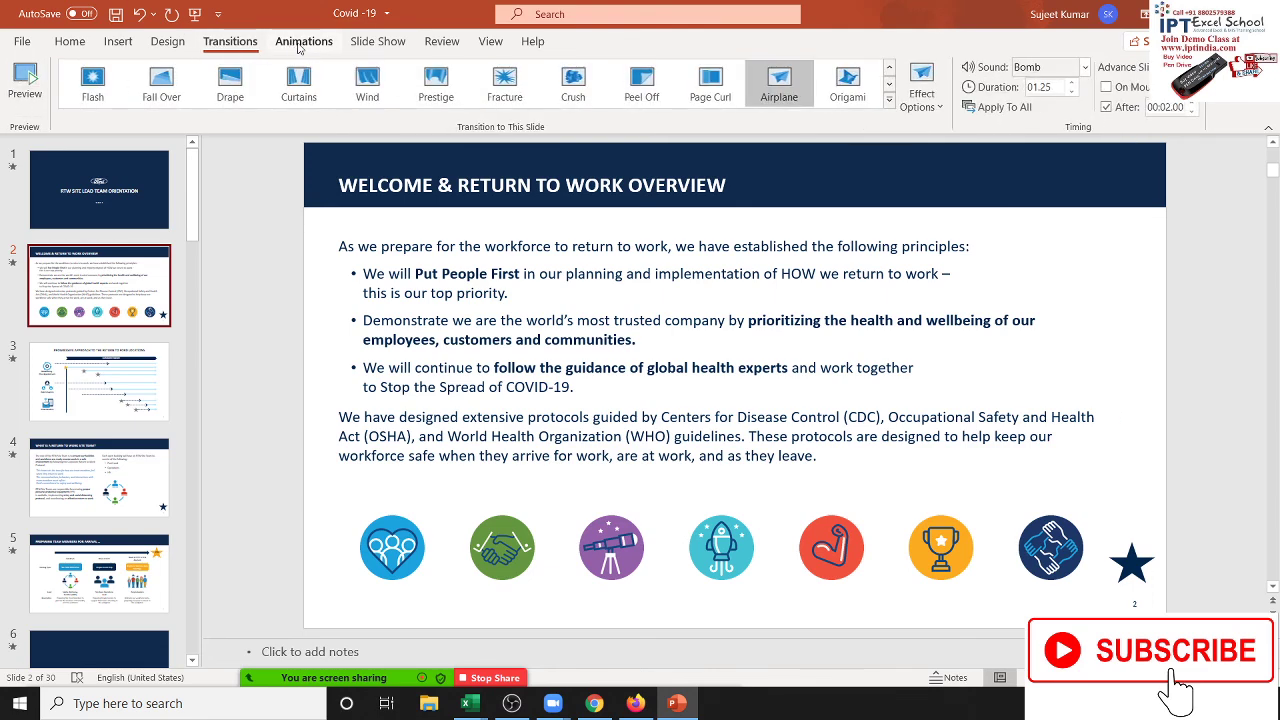
pyautogui.click(298, 45)
pyautogui.click(250, 44)
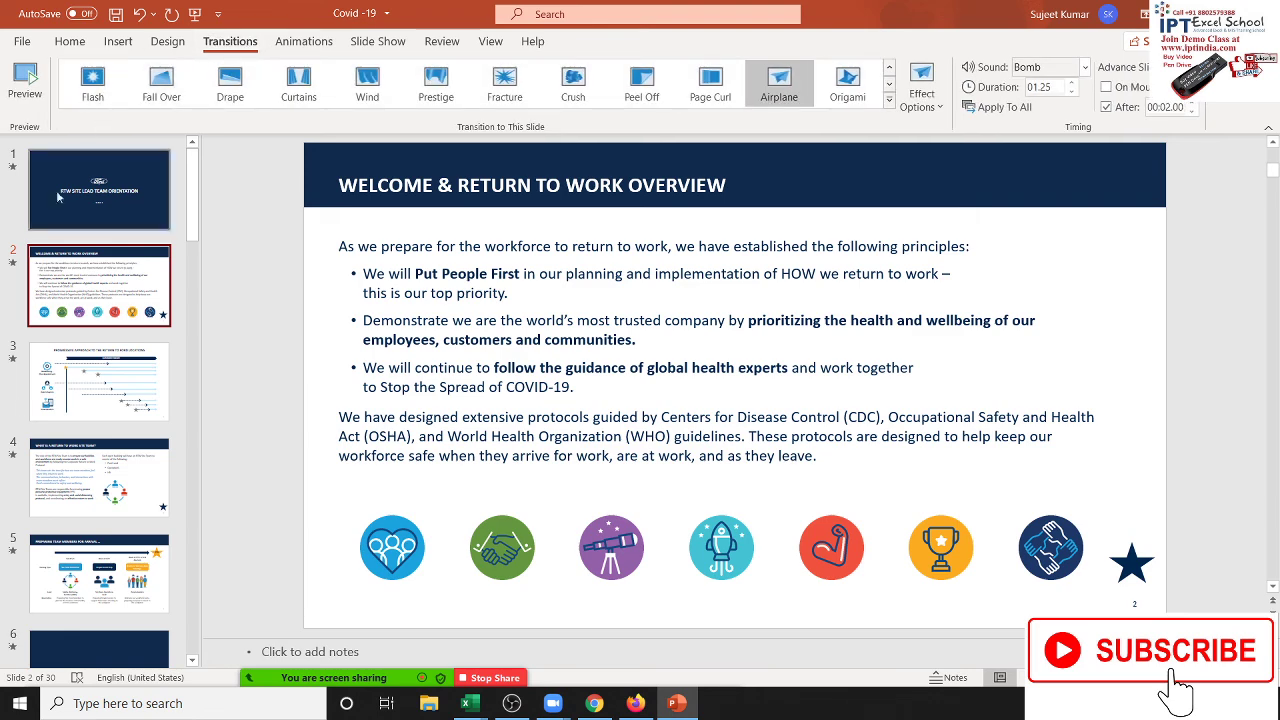
pyautogui.click(302, 43)
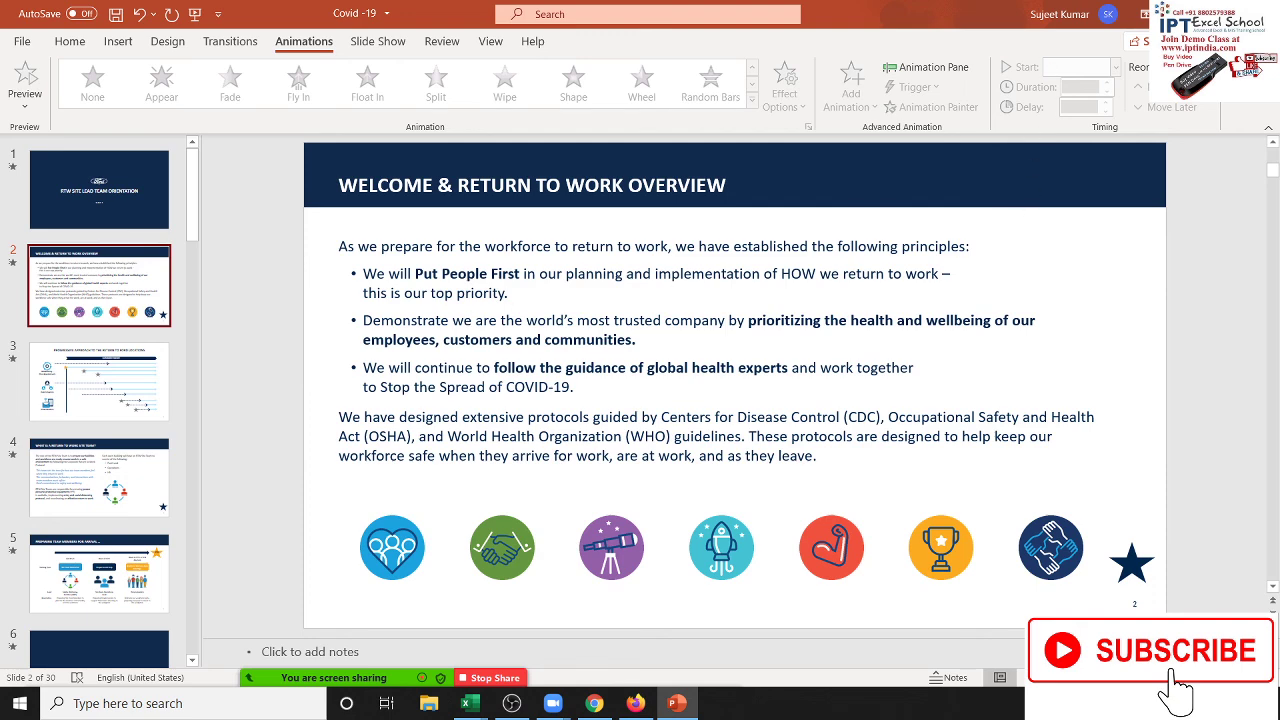
# Step: Show the Slide Show setup options
pyautogui.click(365, 45)
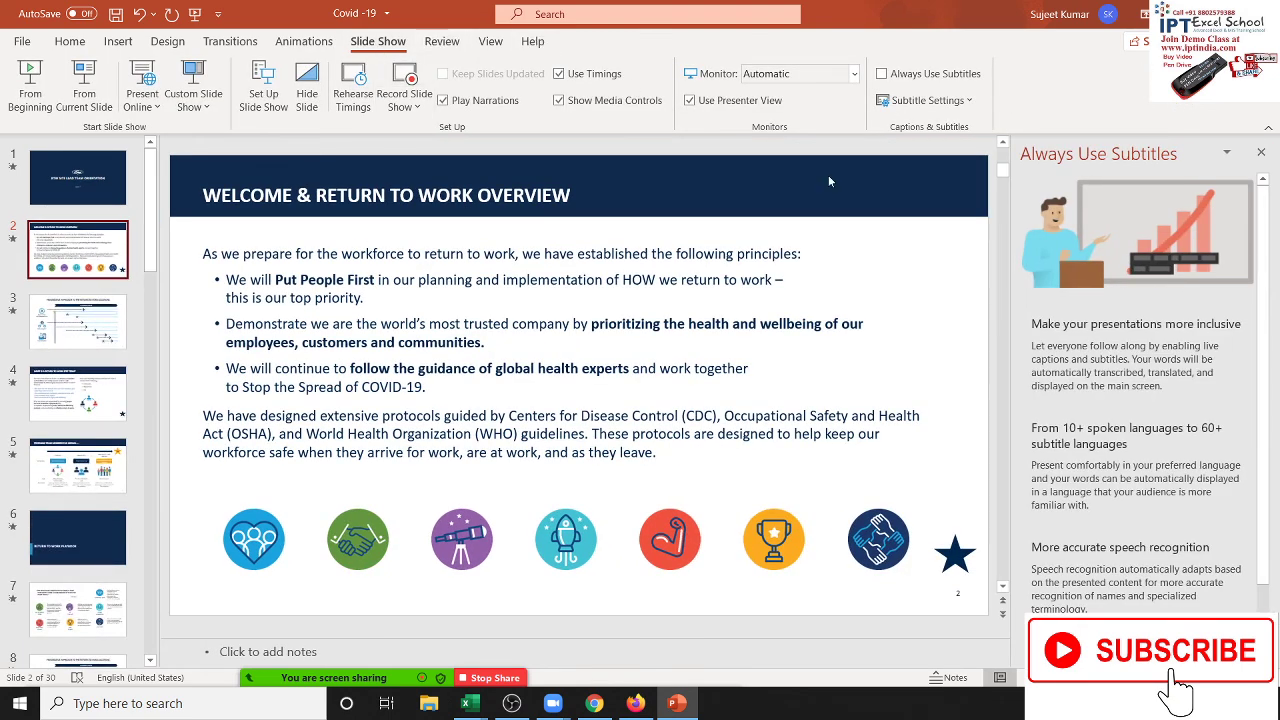